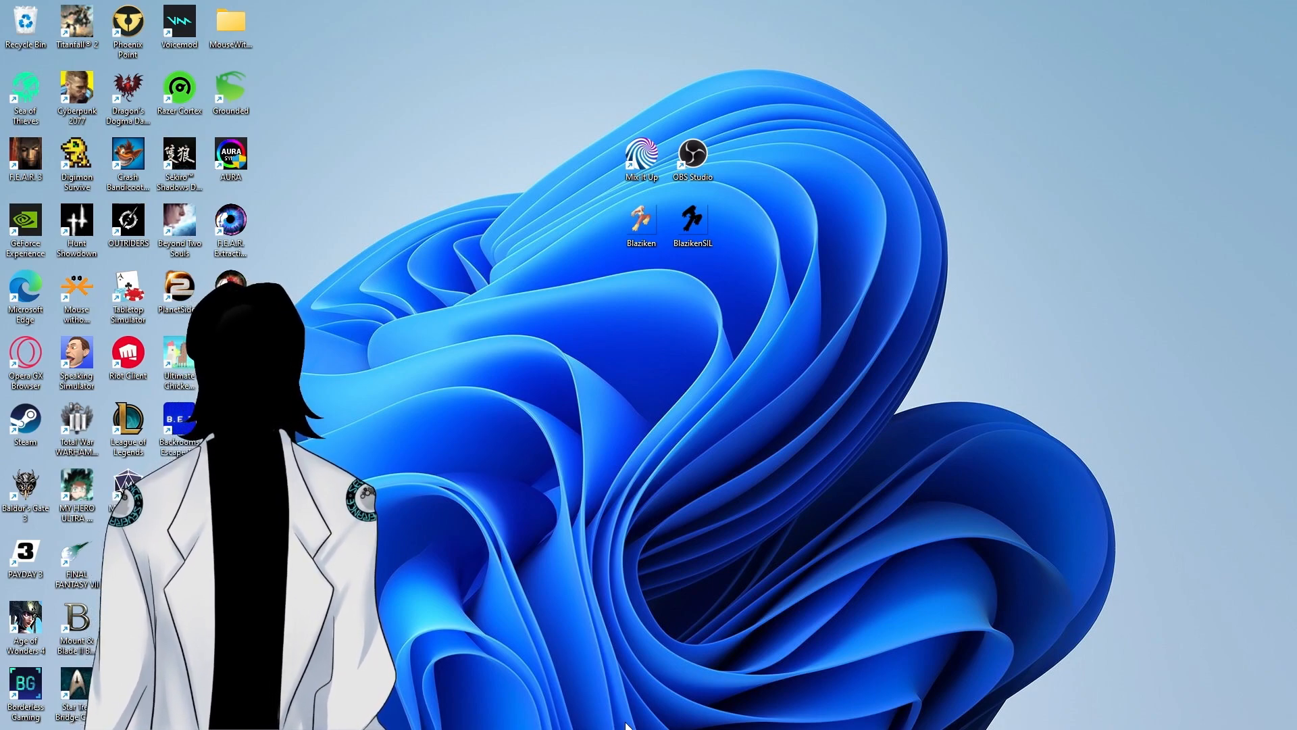
# Switch to OBS Studio and open its WebSocket Server Settings
pyautogui.moveTo(853, 723)
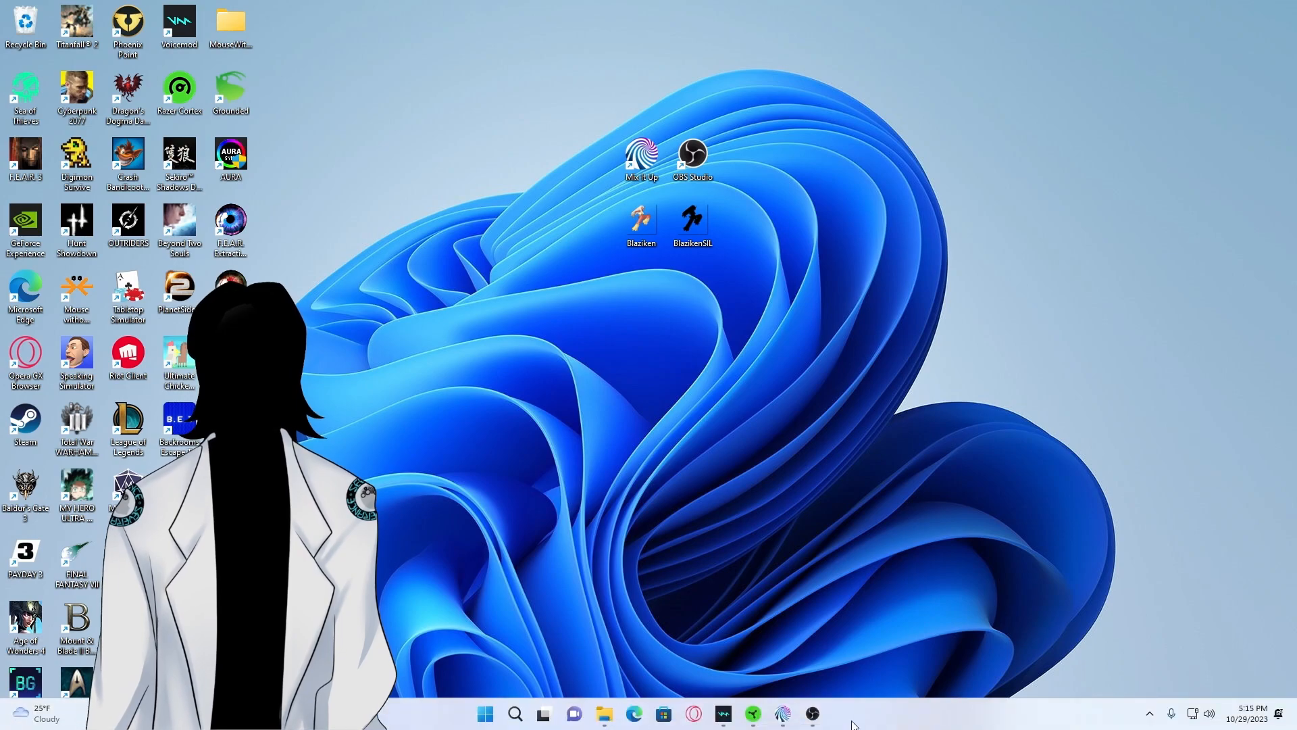
pyautogui.click(812, 716)
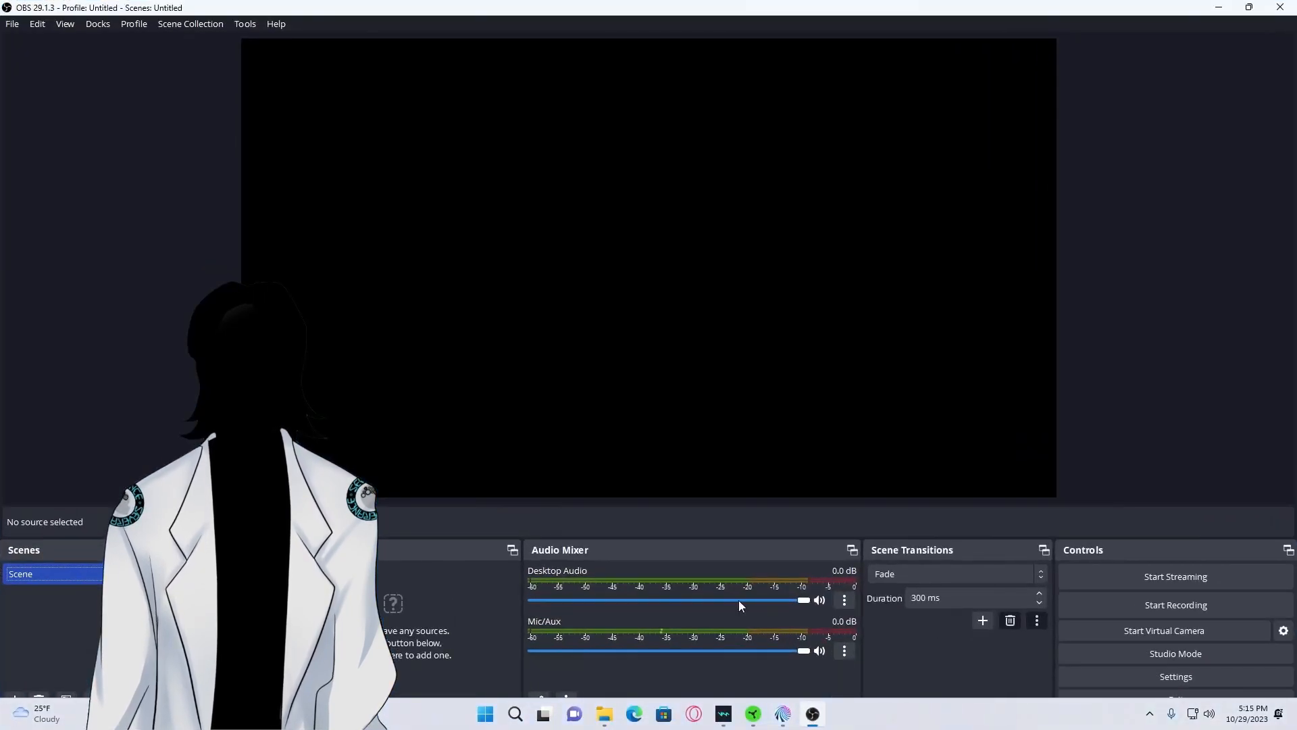
pyautogui.click(246, 23)
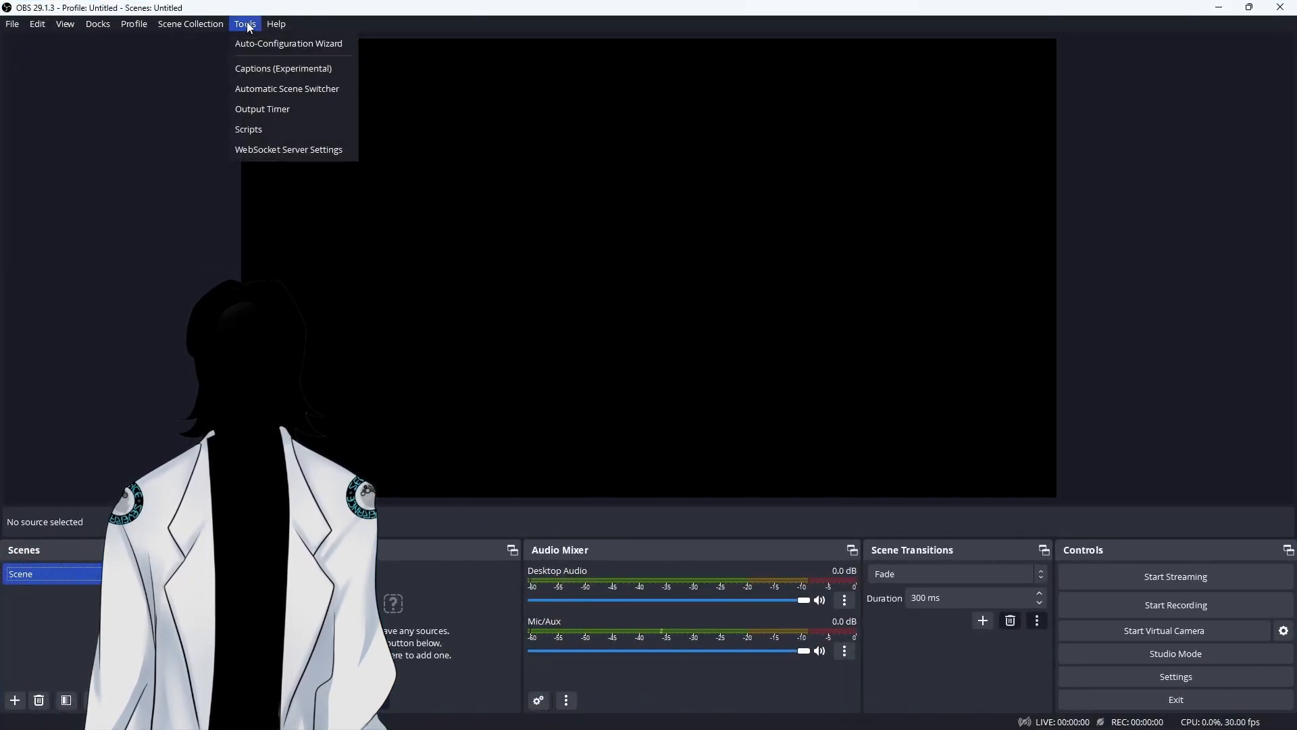
pyautogui.click(285, 147)
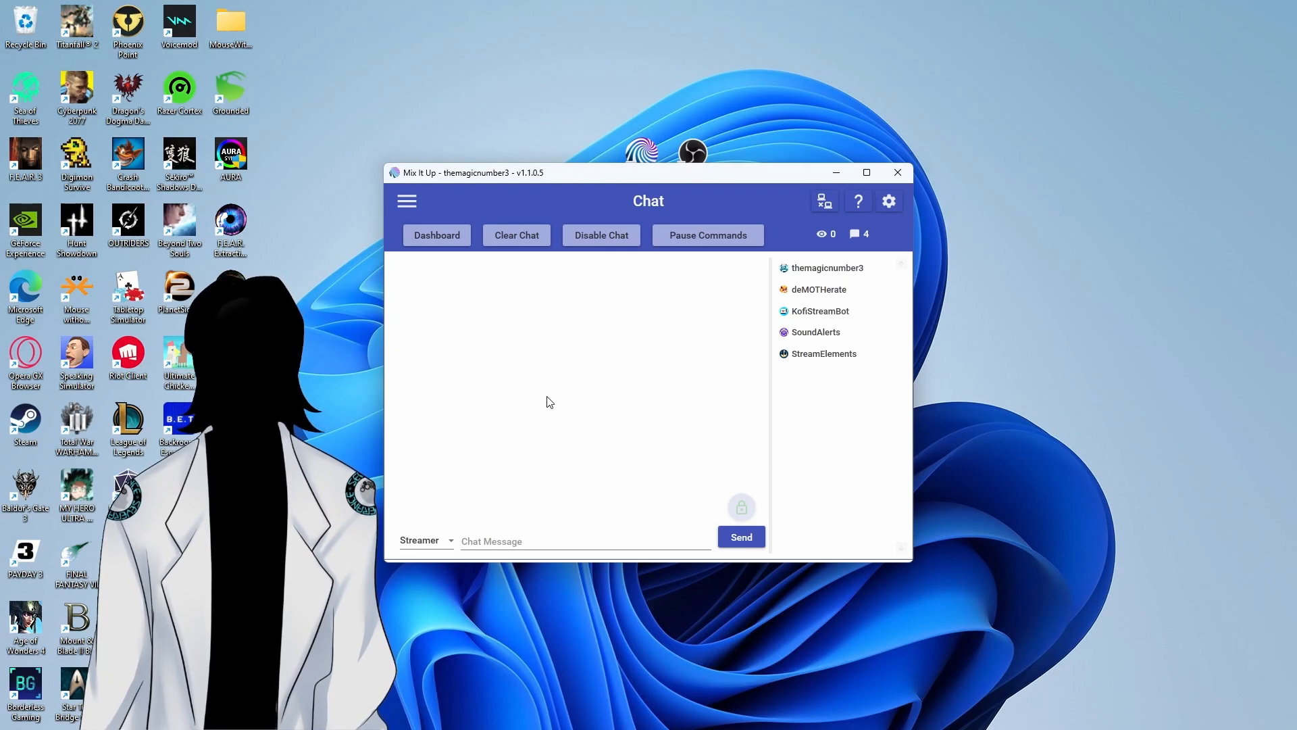
# In Mix It Up, go to the Services page and expand the OBS Studio service
pyautogui.click(406, 203)
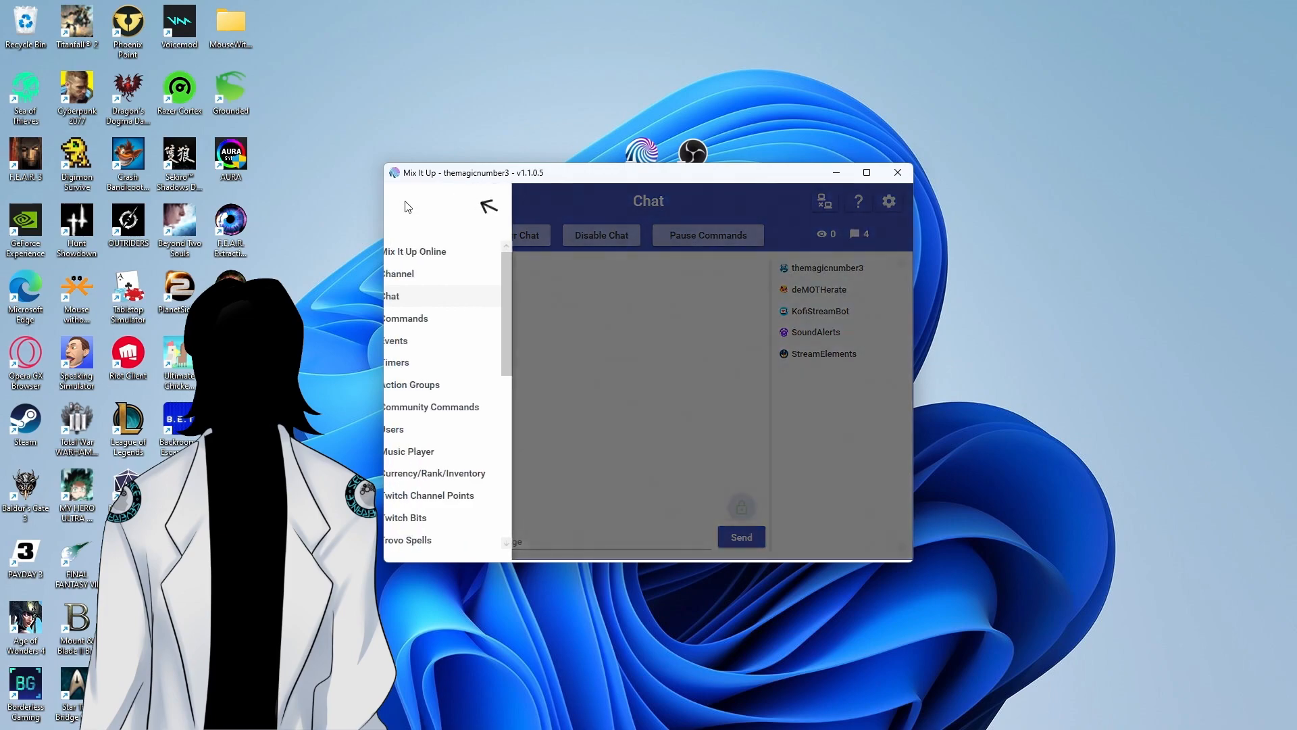
pyautogui.scroll(-8, 420, 280)
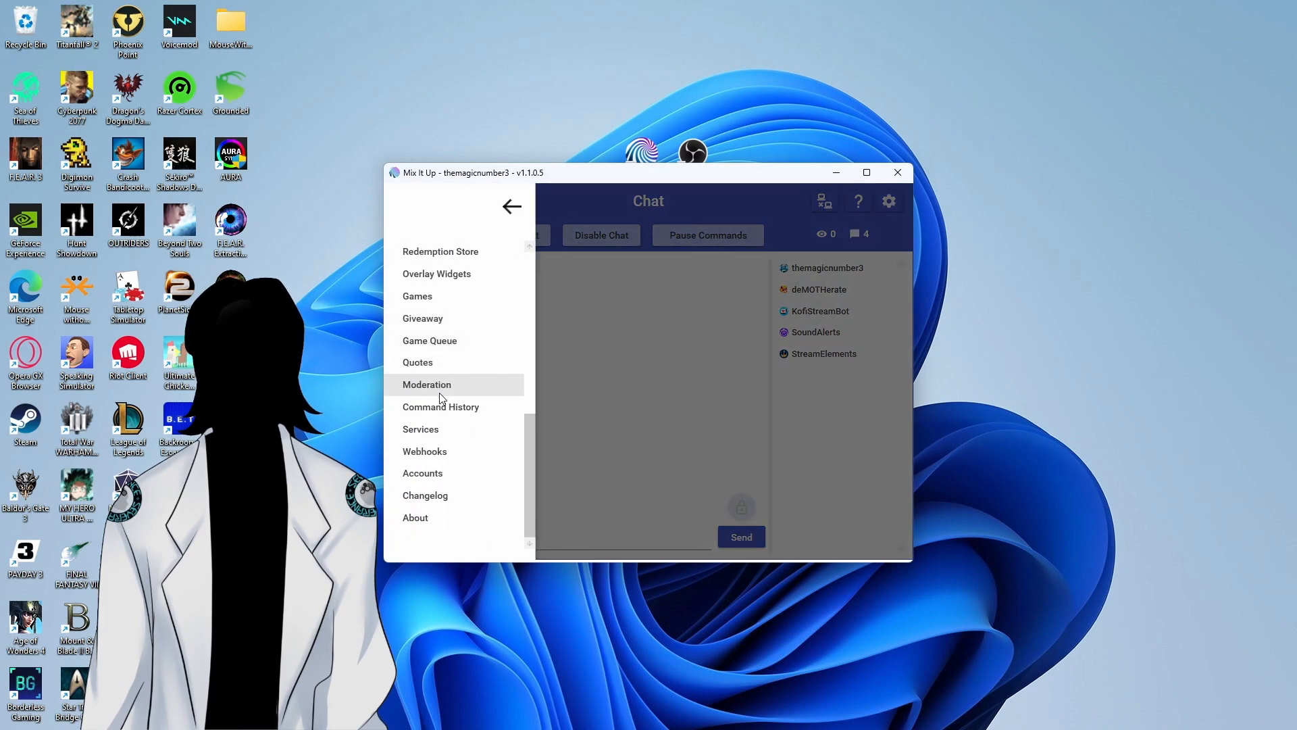
pyautogui.click(440, 430)
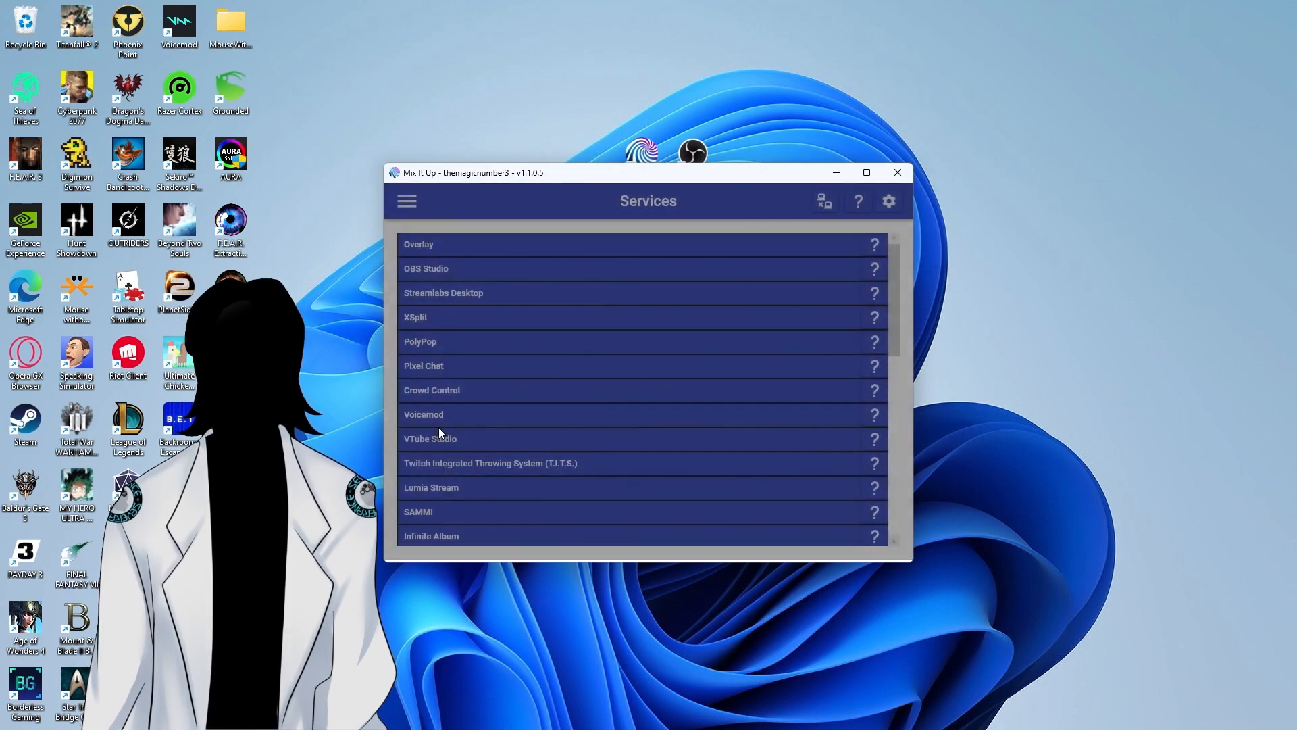
pyautogui.click(448, 274)
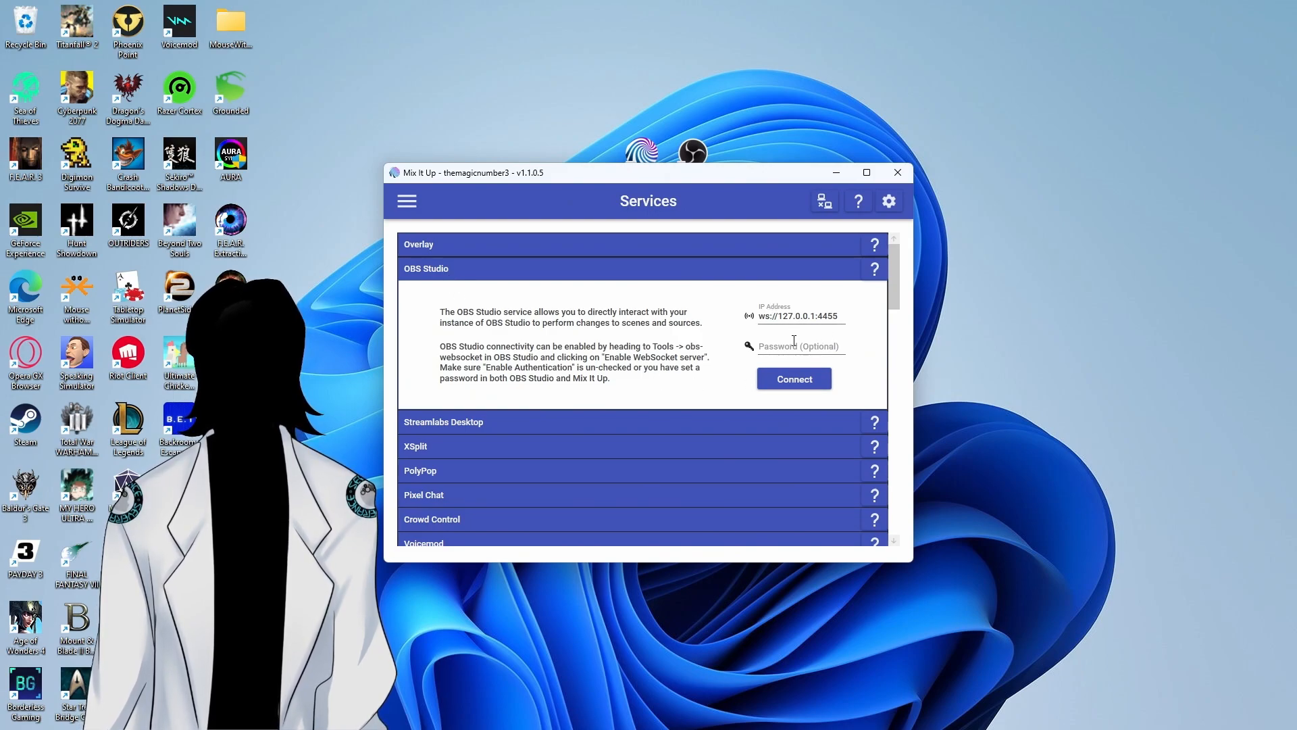
# Set the OBS Studio service's IP address to ws://127.0.0.1:4466
pyautogui.click(840, 316)
pyautogui.press('BackSpace')
pyautogui.press('BackSpace')
pyautogui.write('66')
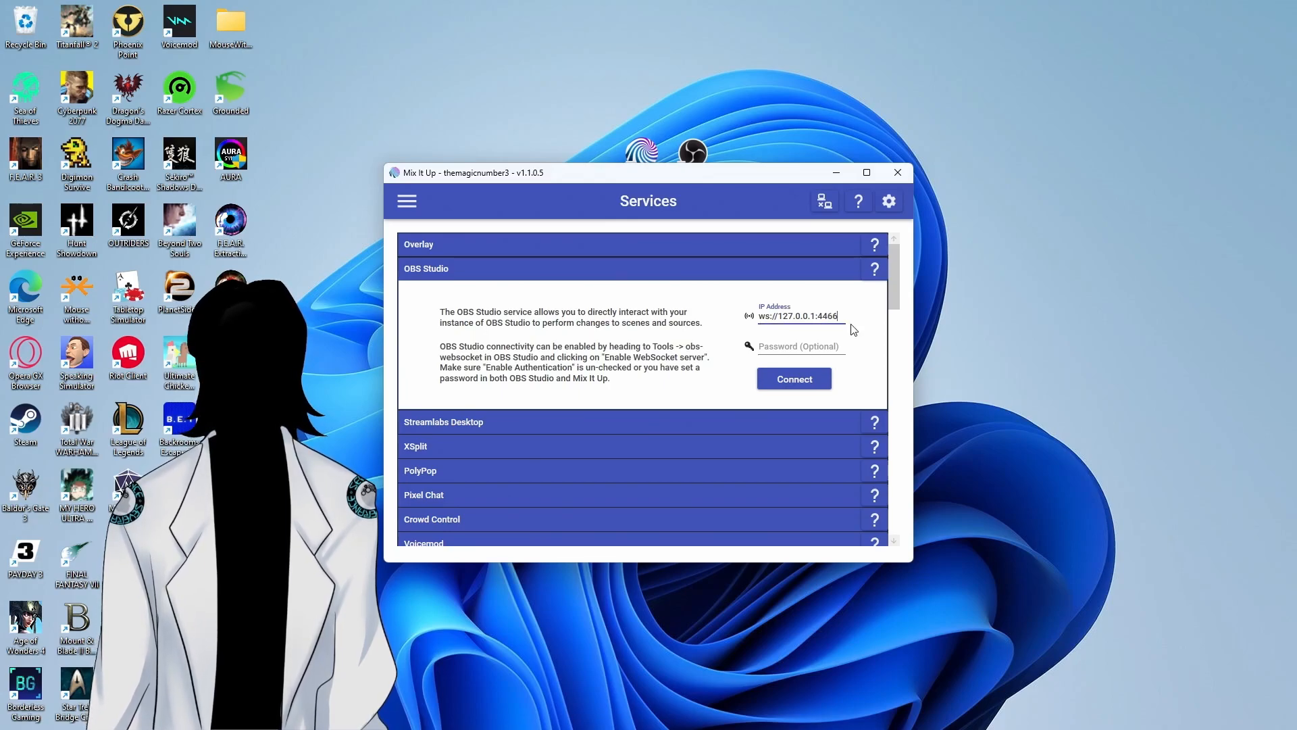
pyautogui.click(616, 351)
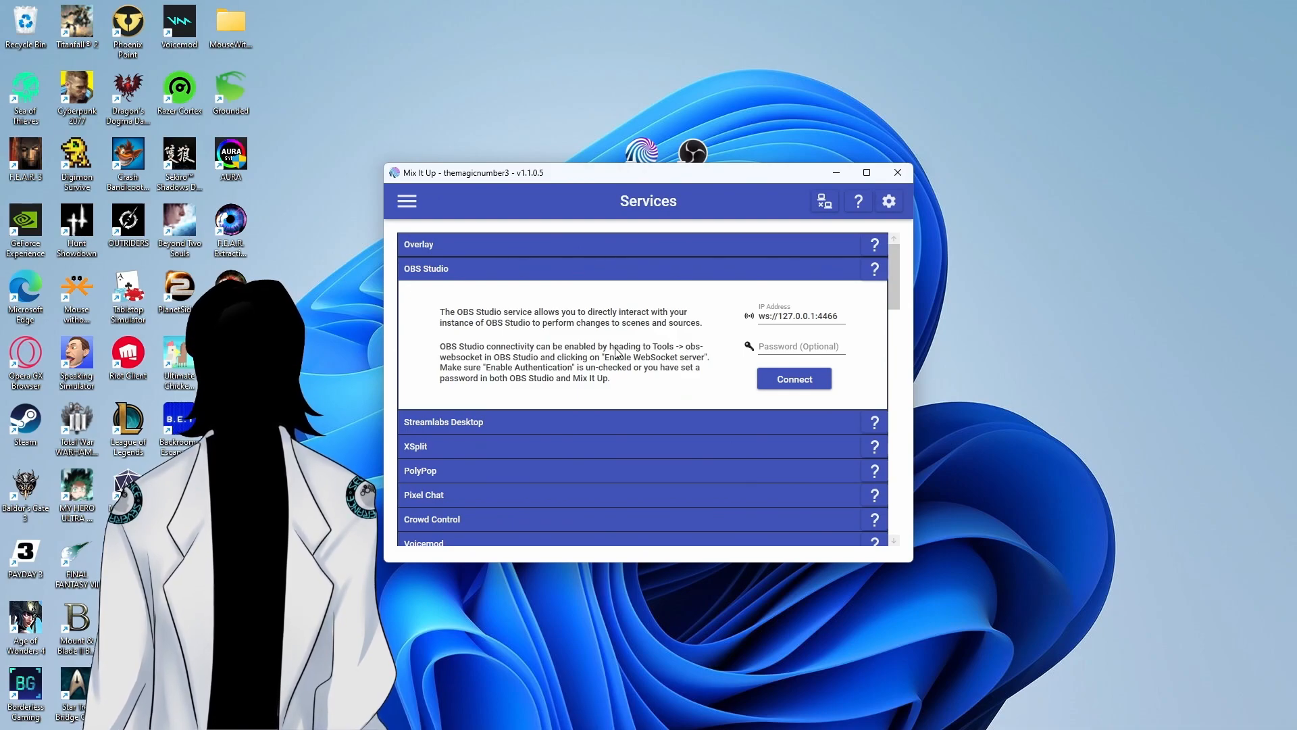
# Paste the WebSocket server password into the OBS Studio service's password field and connect
pyautogui.click(814, 348)
pyautogui.hotkey('ctrl', 'v')
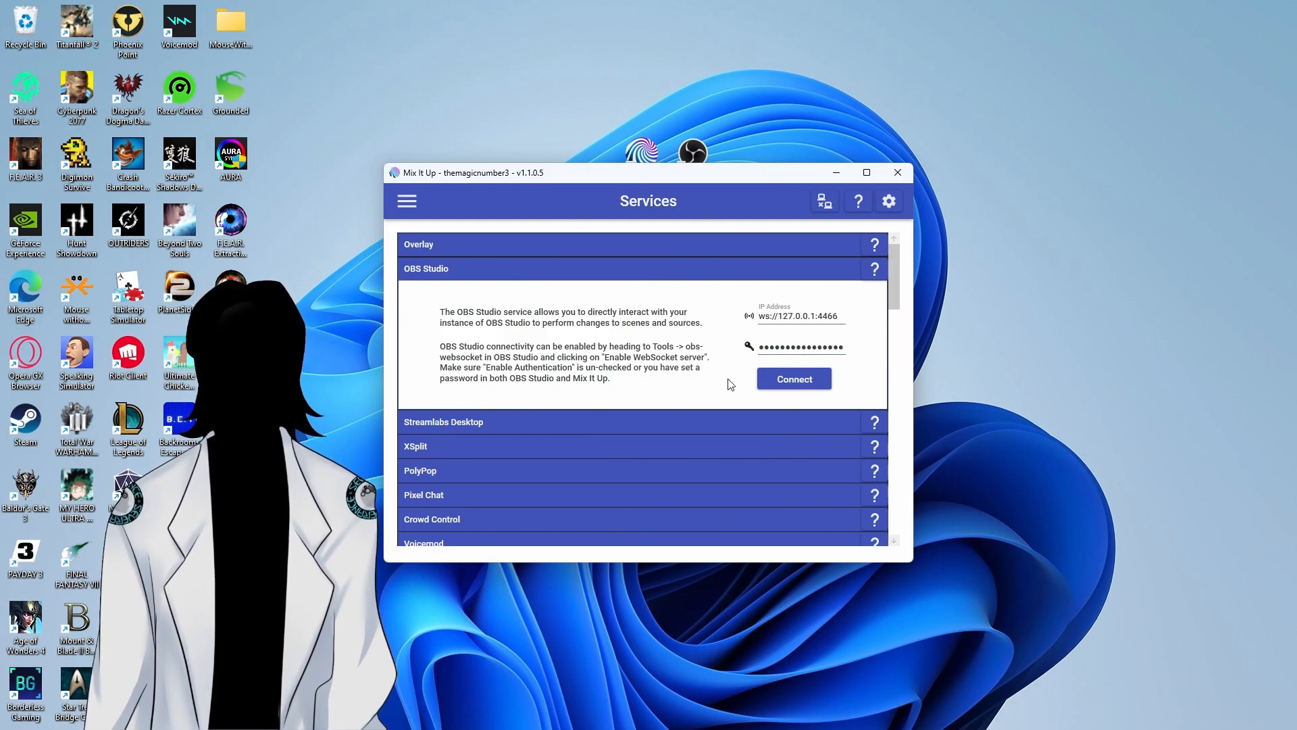
pyautogui.click(784, 379)
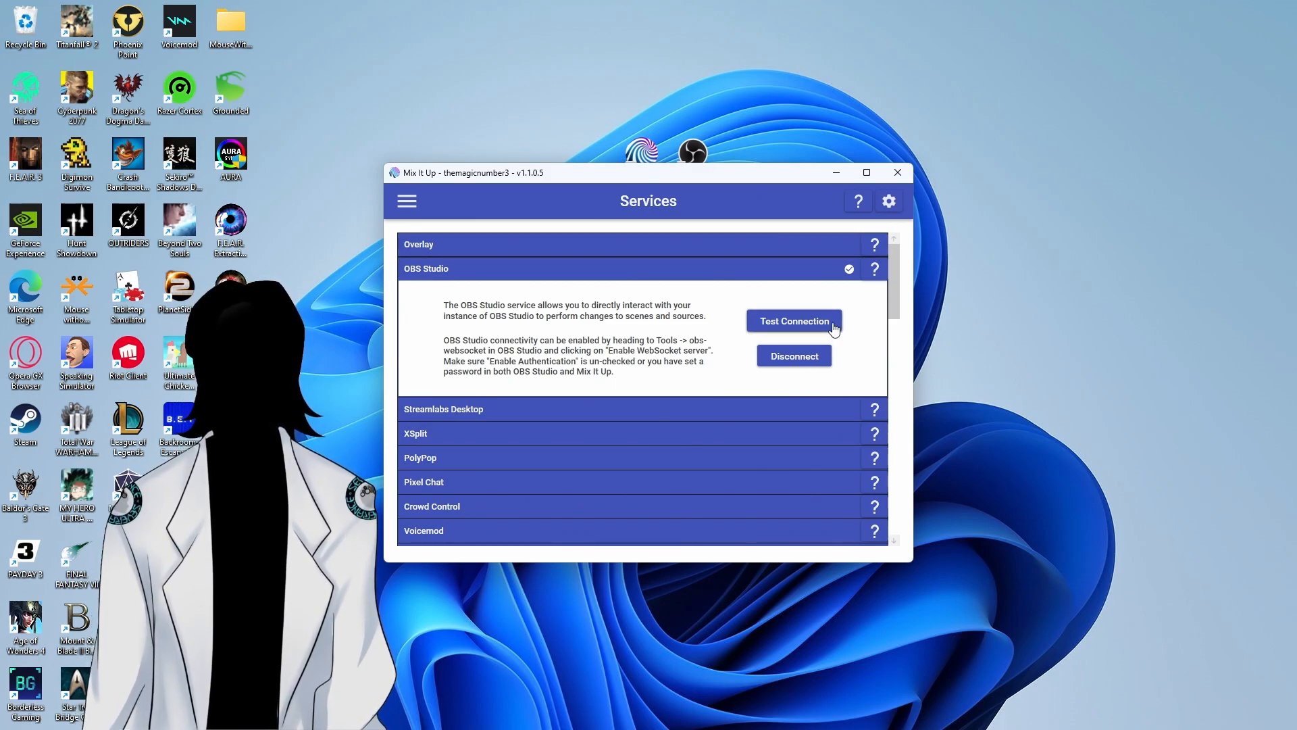
pyautogui.click(650, 370)
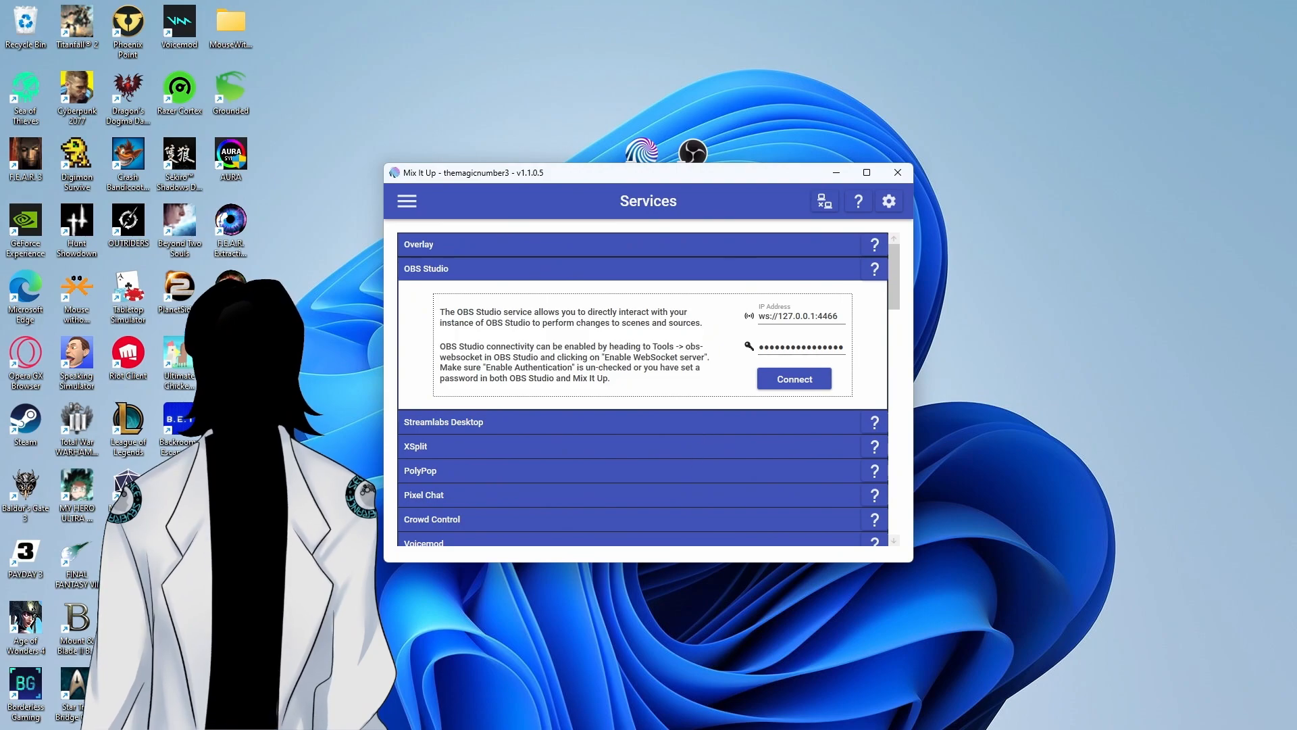
# Switch back to OBS Studio and reopen the WebSocket Server Settings to review them
pyautogui.click(813, 724)
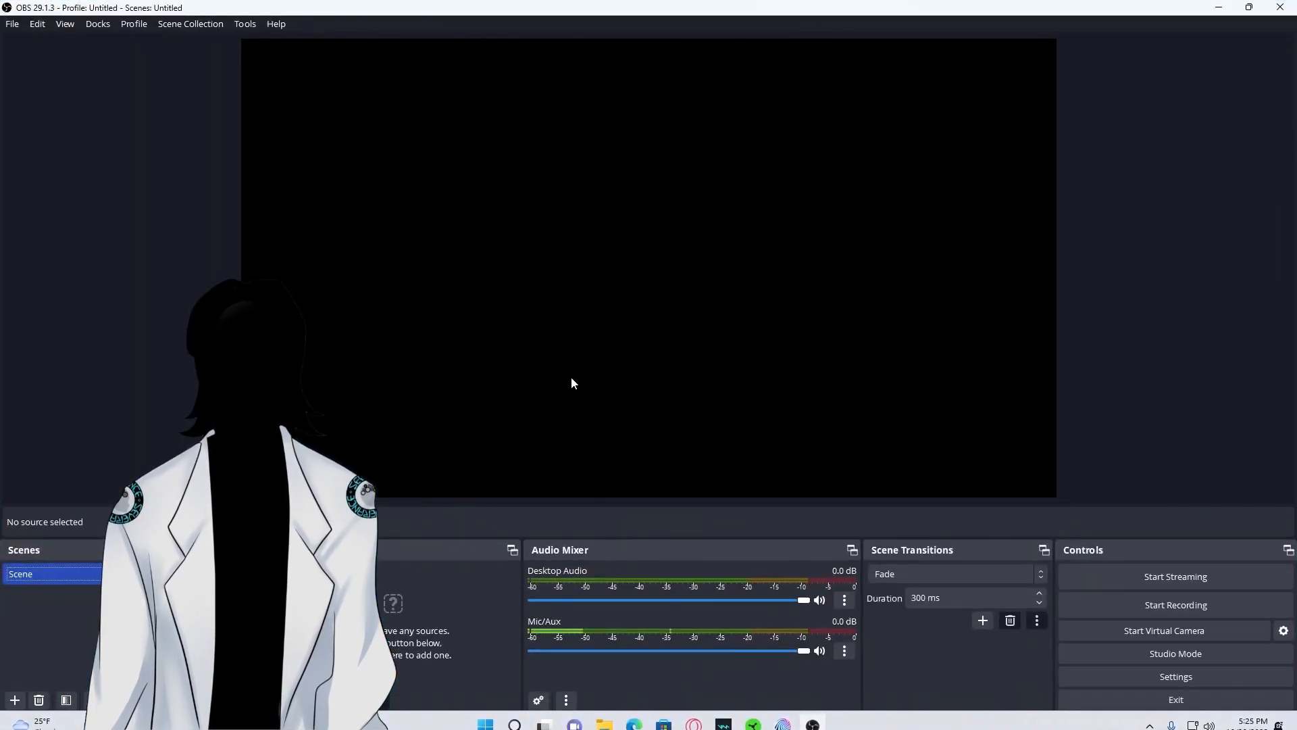
pyautogui.click(245, 24)
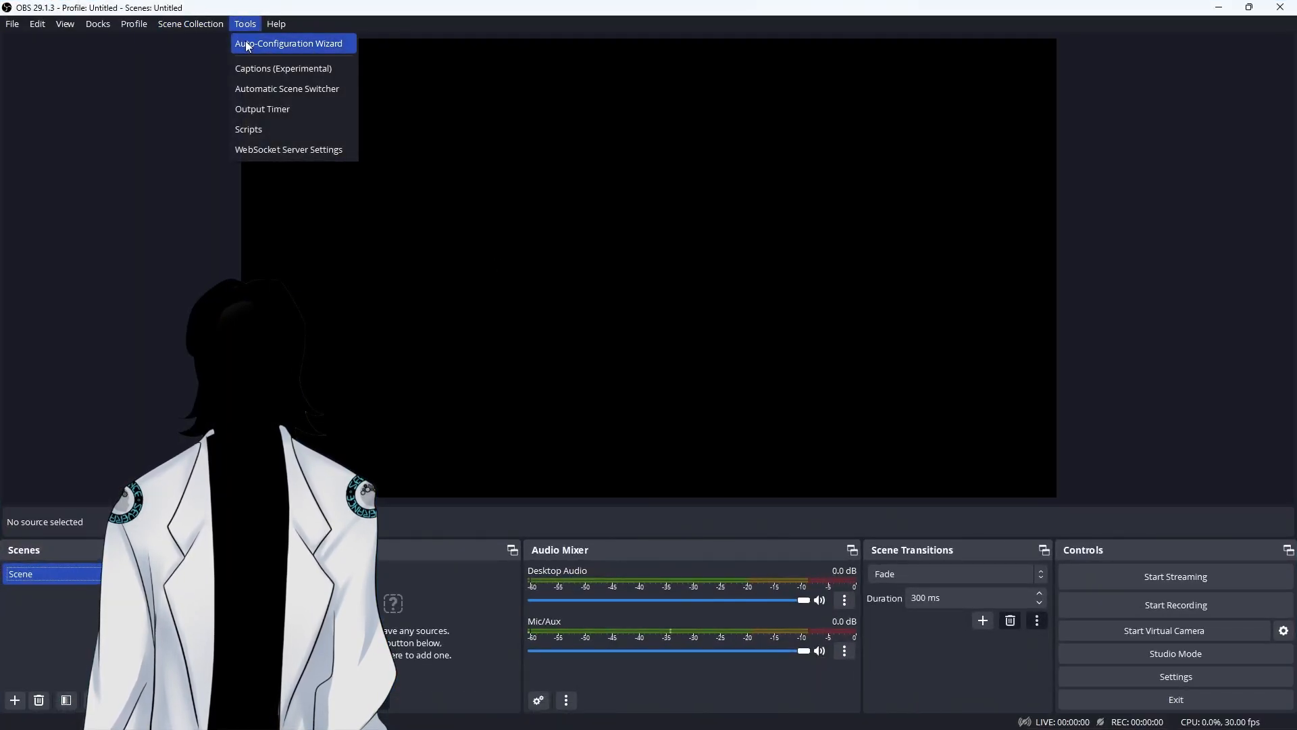
pyautogui.click(262, 144)
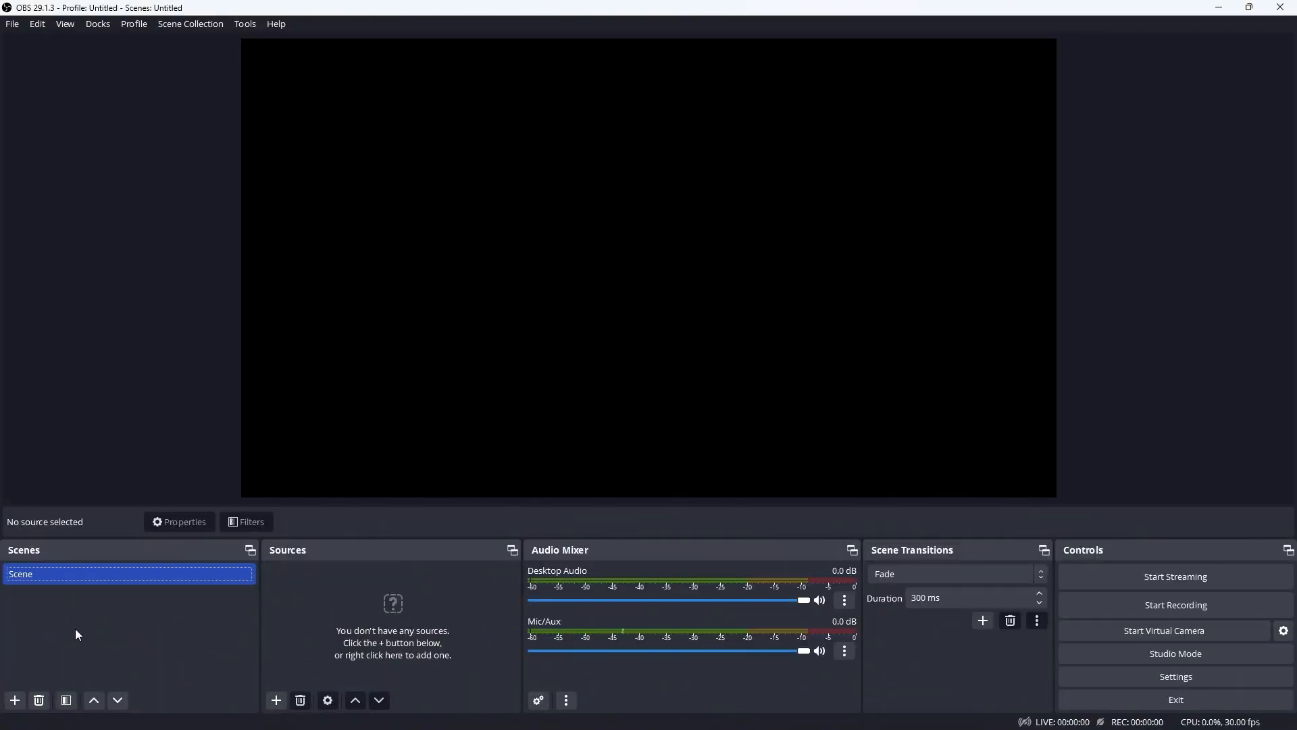
# Add a new scene named Pokemon
pyautogui.click(15, 699)
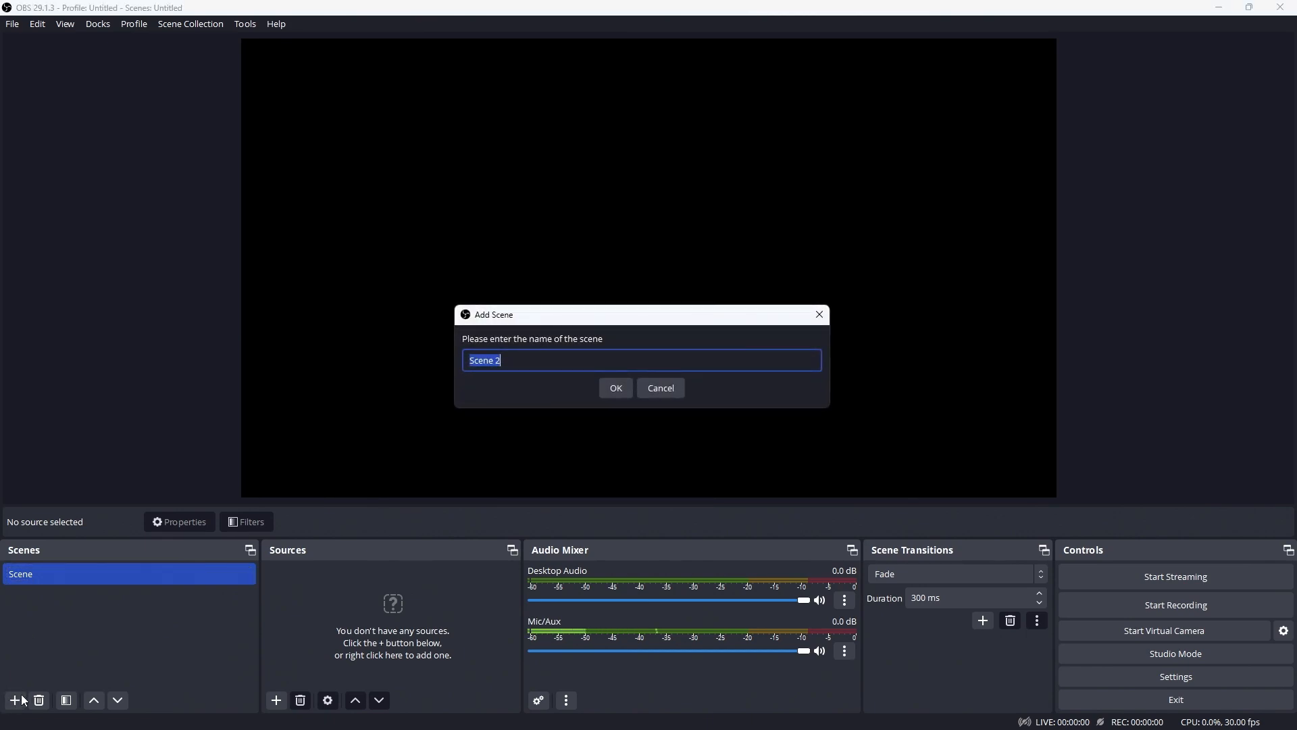
pyautogui.write('Pokemon')
pyautogui.press('Return')
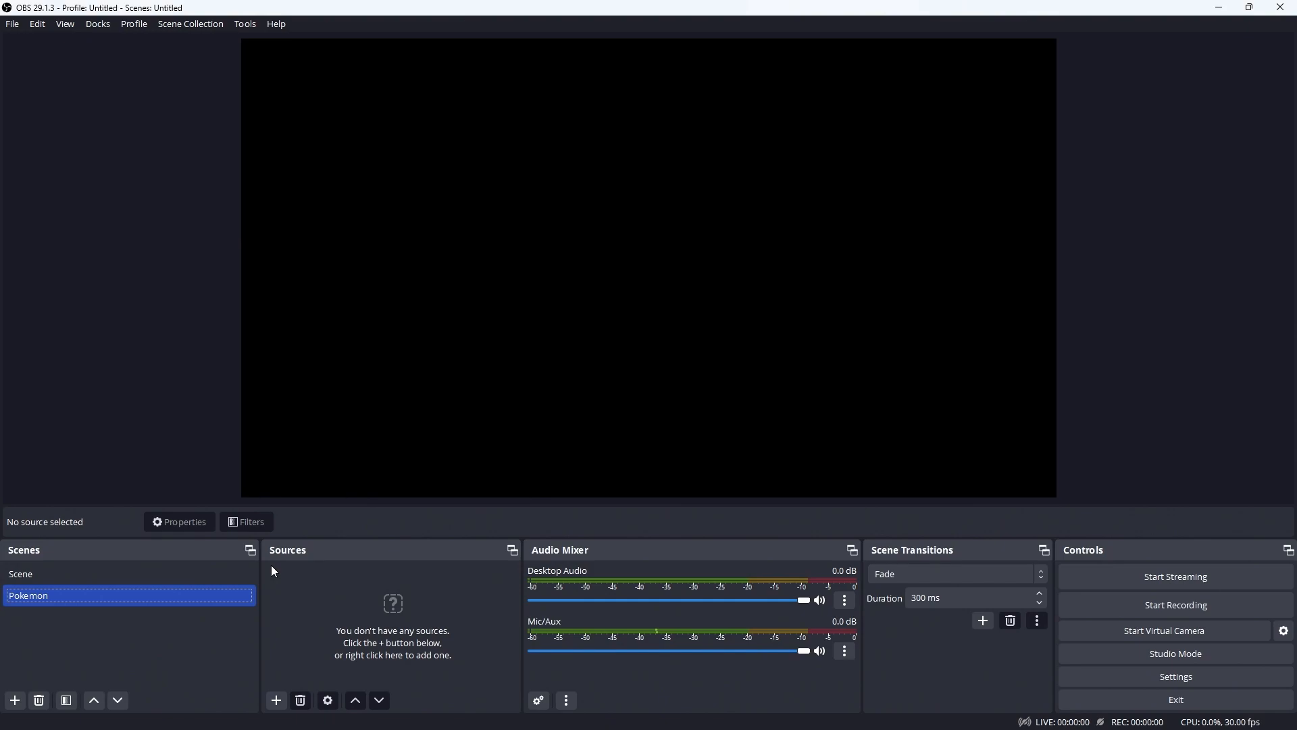
# Add the existing Pokemon scene as a visible source inside the scene named Scene
pyautogui.click(52, 573)
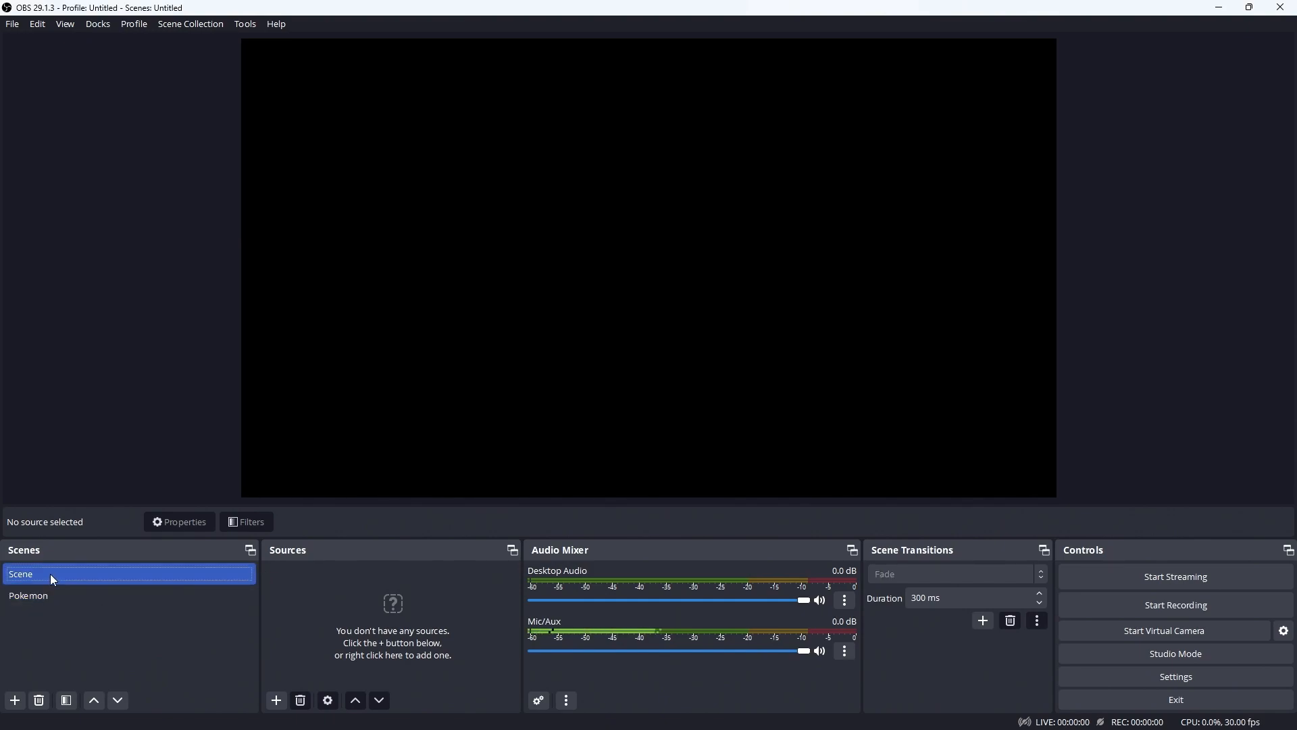
pyautogui.click(279, 703)
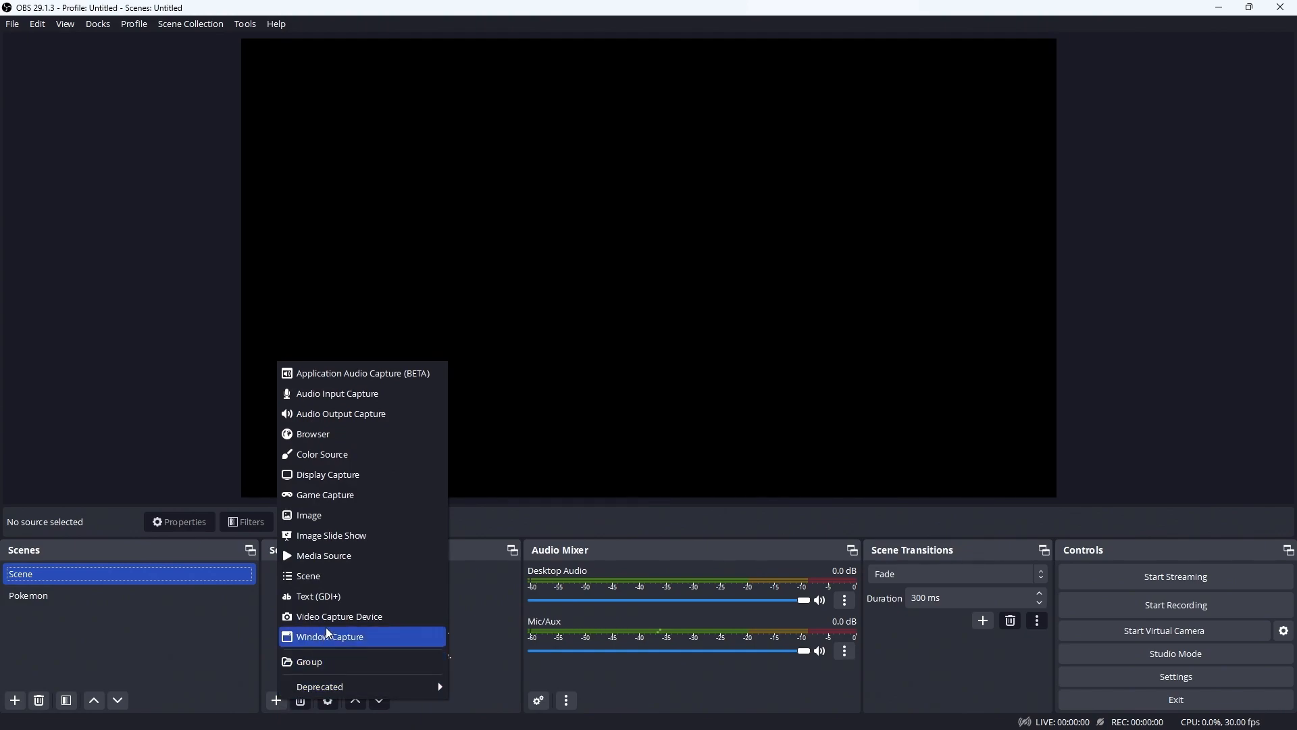
pyautogui.click(326, 580)
pyautogui.click(586, 344)
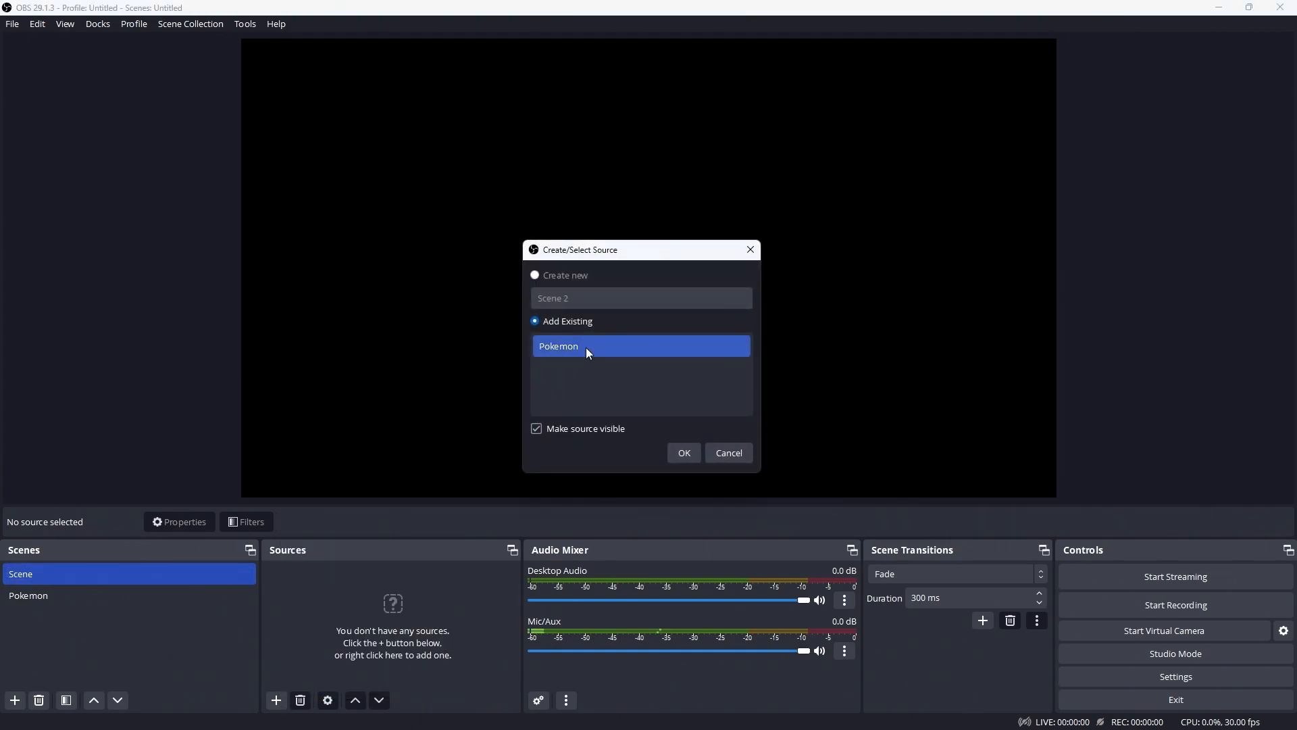
pyautogui.click(683, 453)
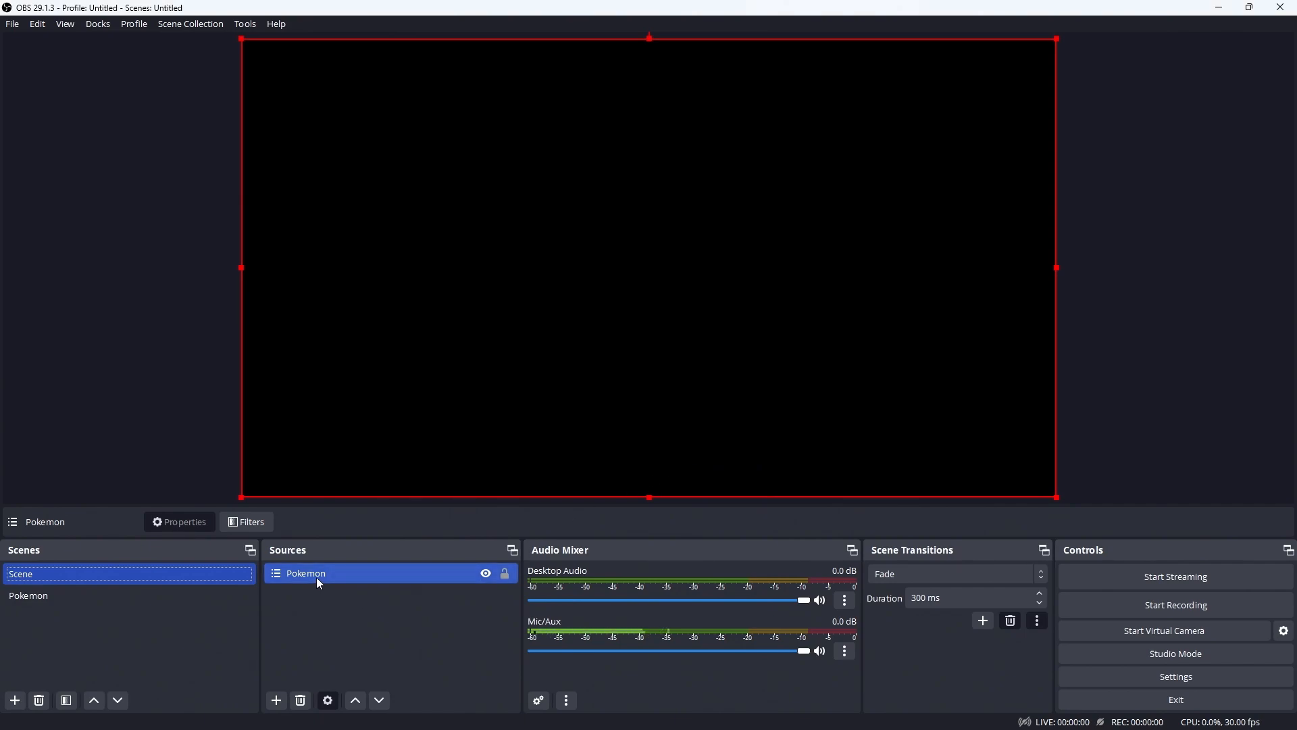
# Add an image source with the default name to the Pokemon scene, leaving its image file empty
pyautogui.click(213, 595)
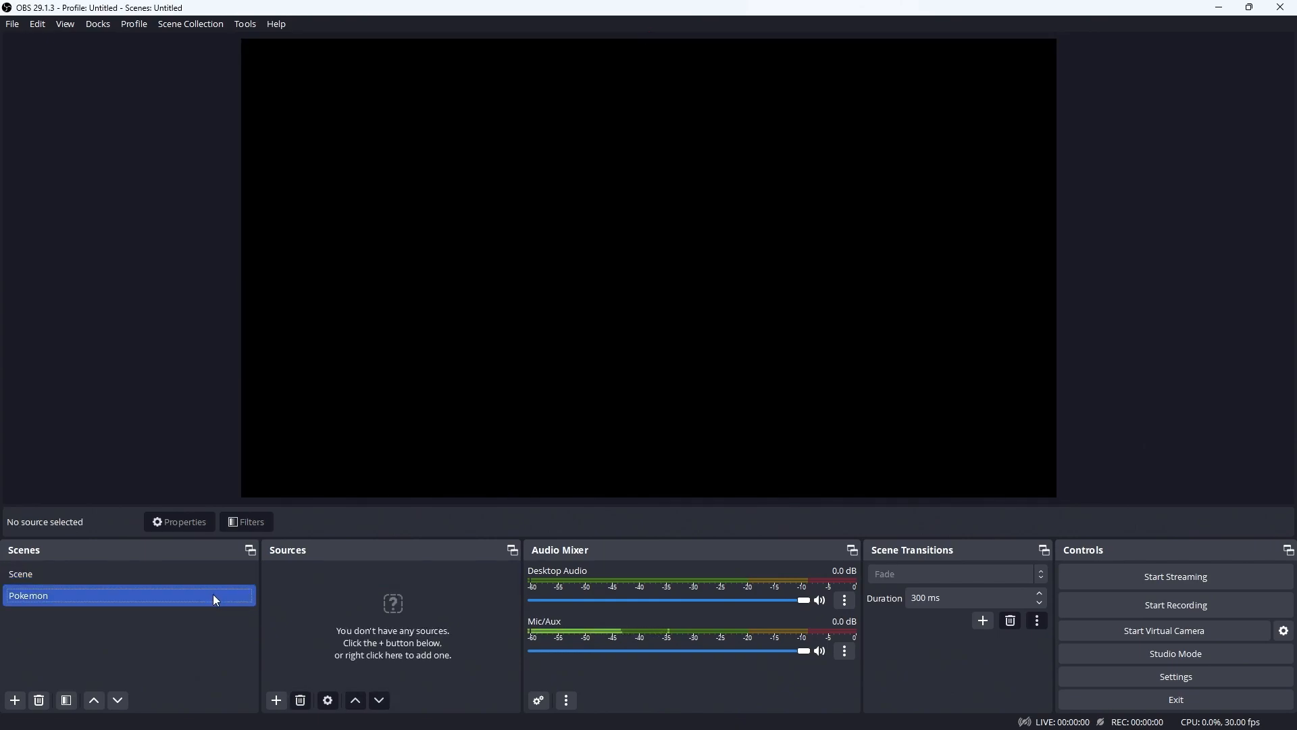
pyautogui.click(276, 701)
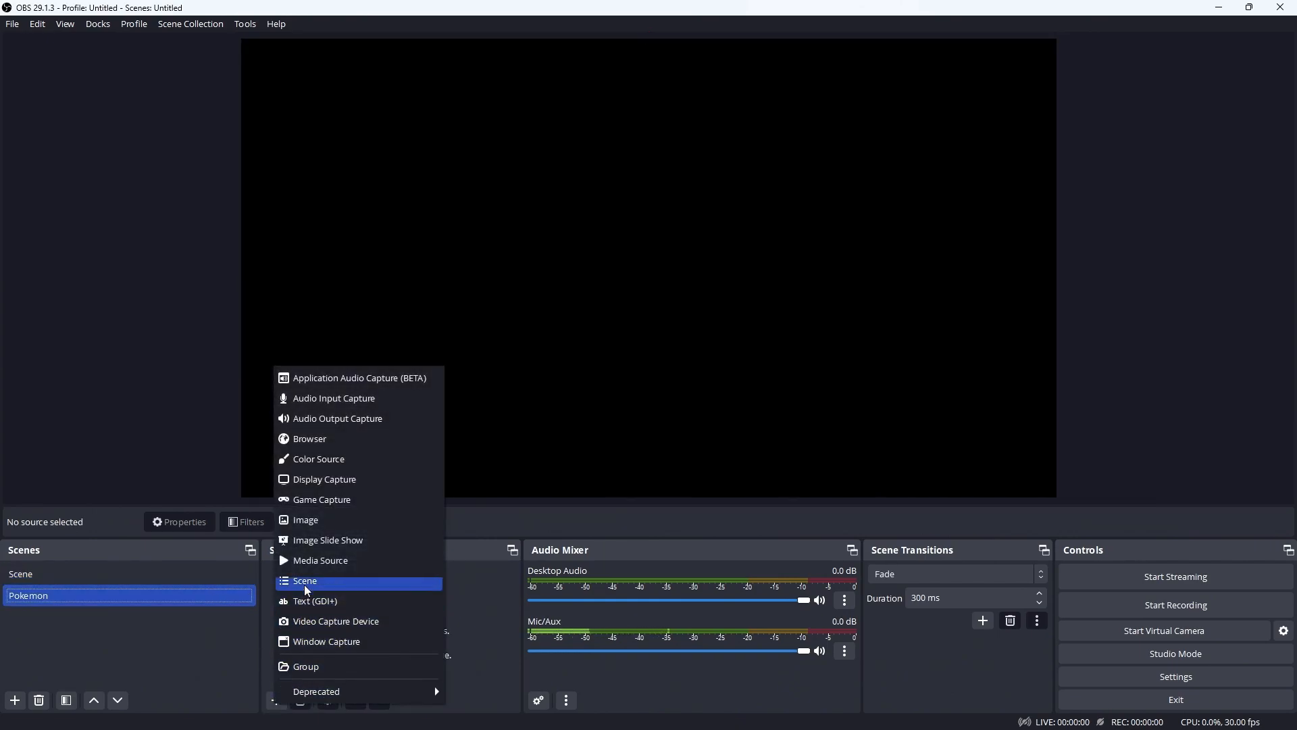
pyautogui.click(308, 520)
pyautogui.click(684, 453)
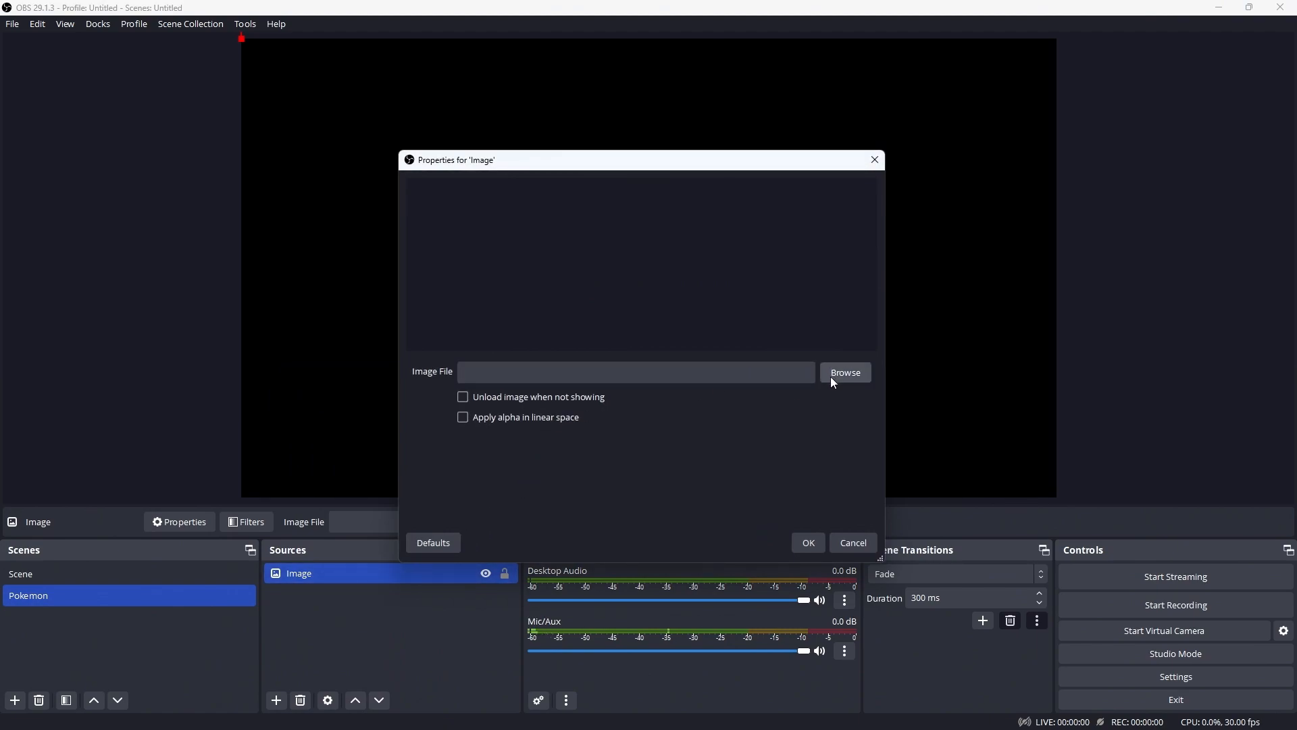
pyautogui.click(808, 541)
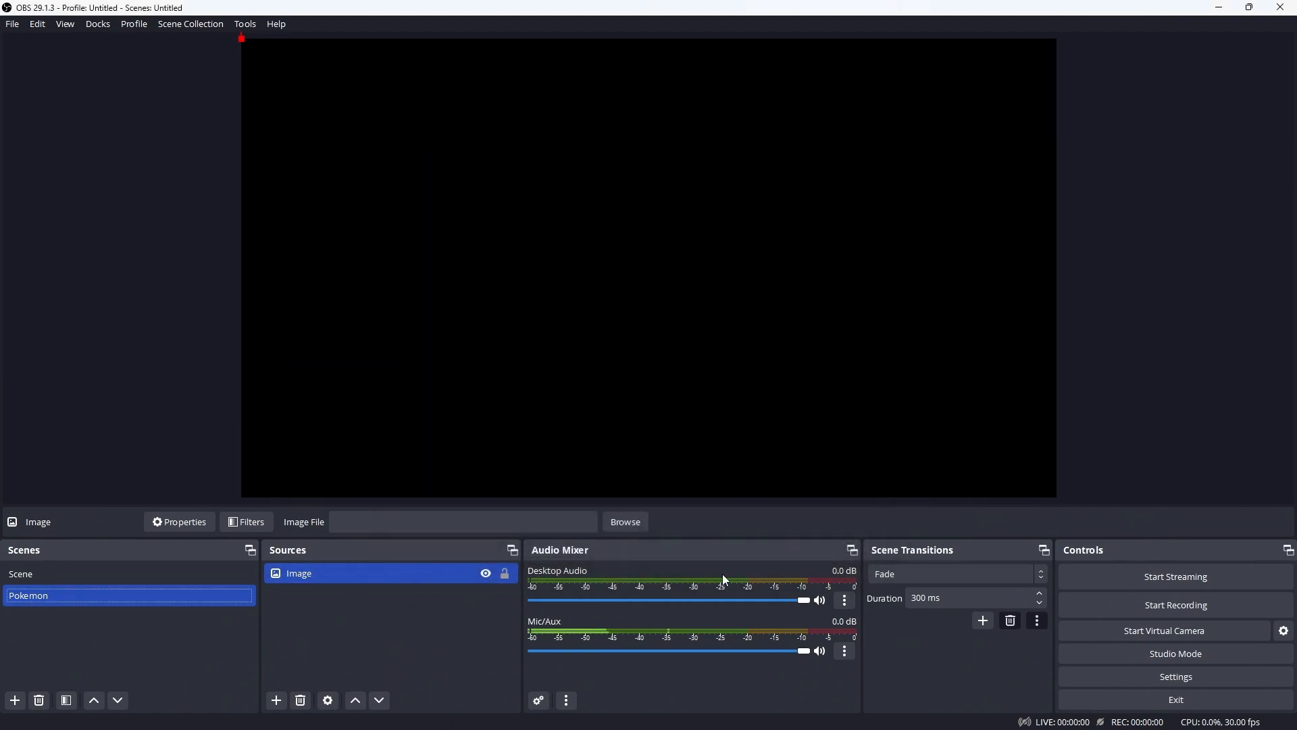
# Add a second image source named Silhouette to the Pokemon scene
pyautogui.click(277, 701)
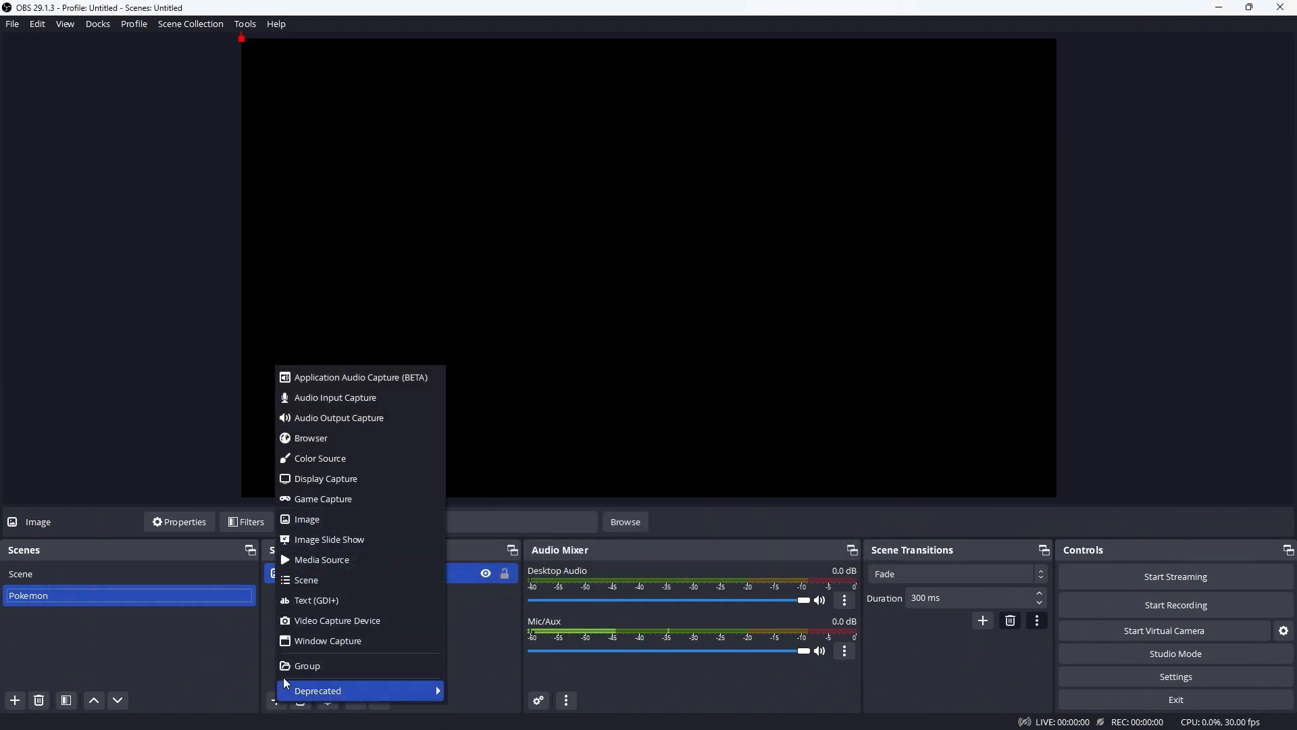
pyautogui.click(325, 521)
pyautogui.write('Silhouee')
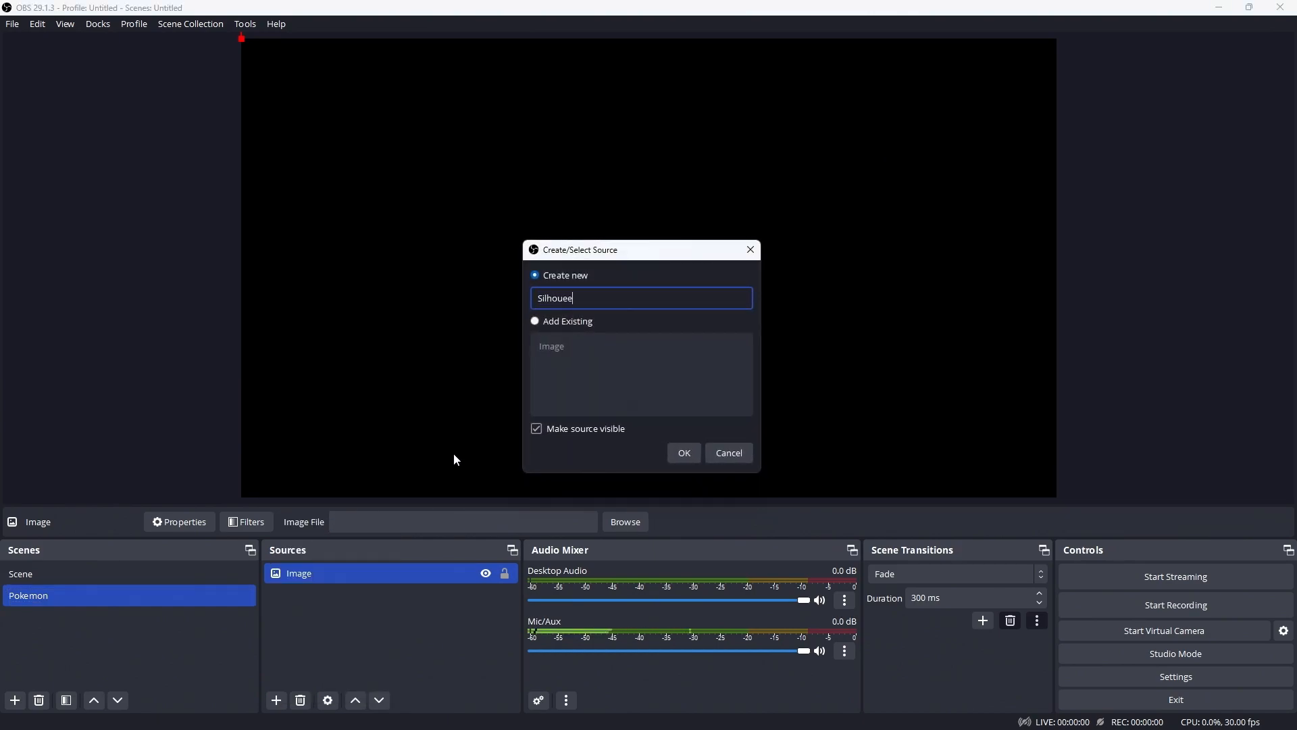
pyautogui.press('BackSpace')
pyautogui.write('tte')
pyautogui.click(686, 457)
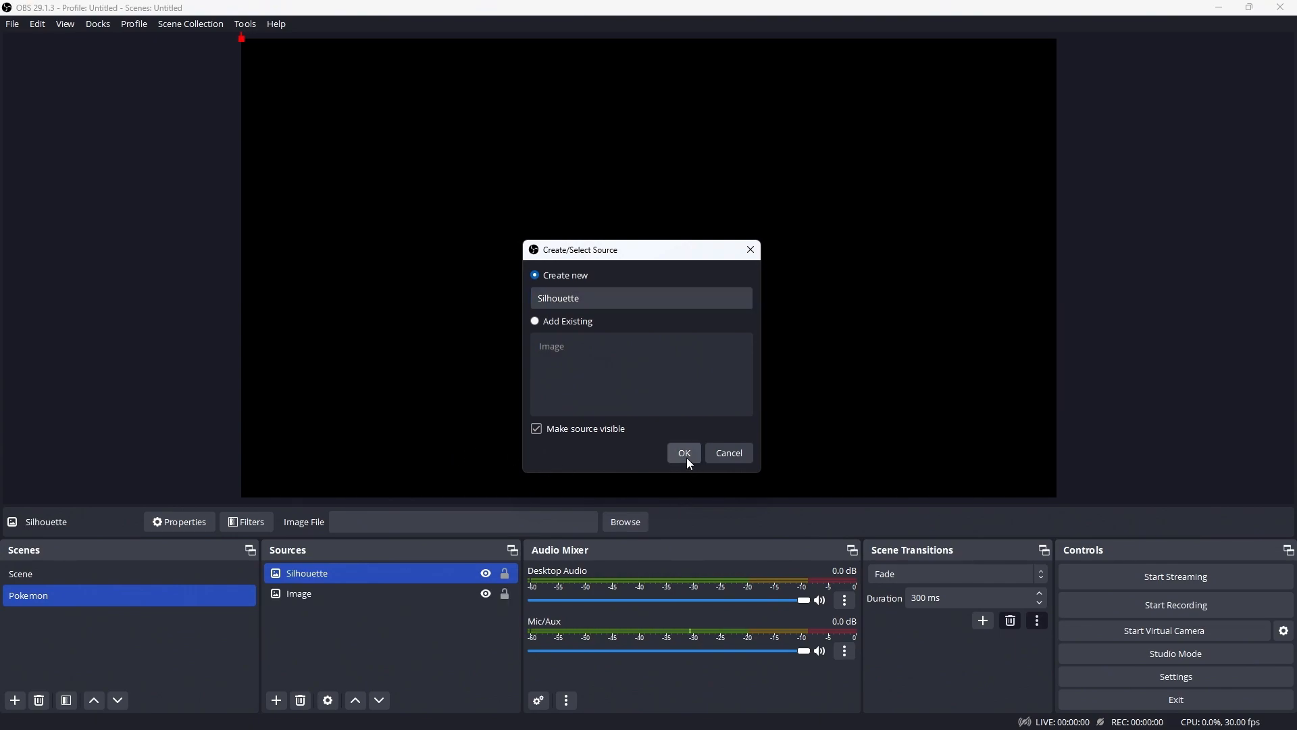
# Load BlazikenSIL.png from the Desktop into the Silhouette source and move it to the canvas's lower-right corner
pyautogui.click(845, 371)
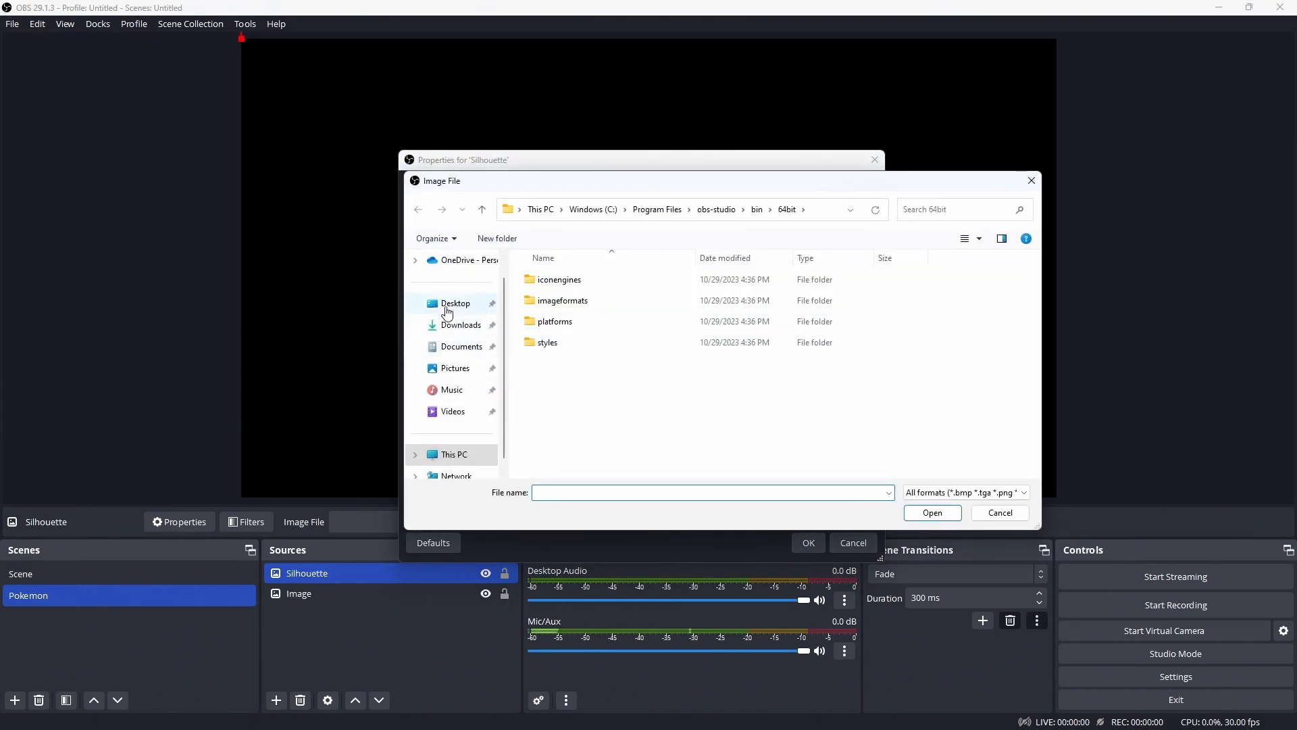
pyautogui.click(452, 302)
pyautogui.scroll(-3, 617, 412)
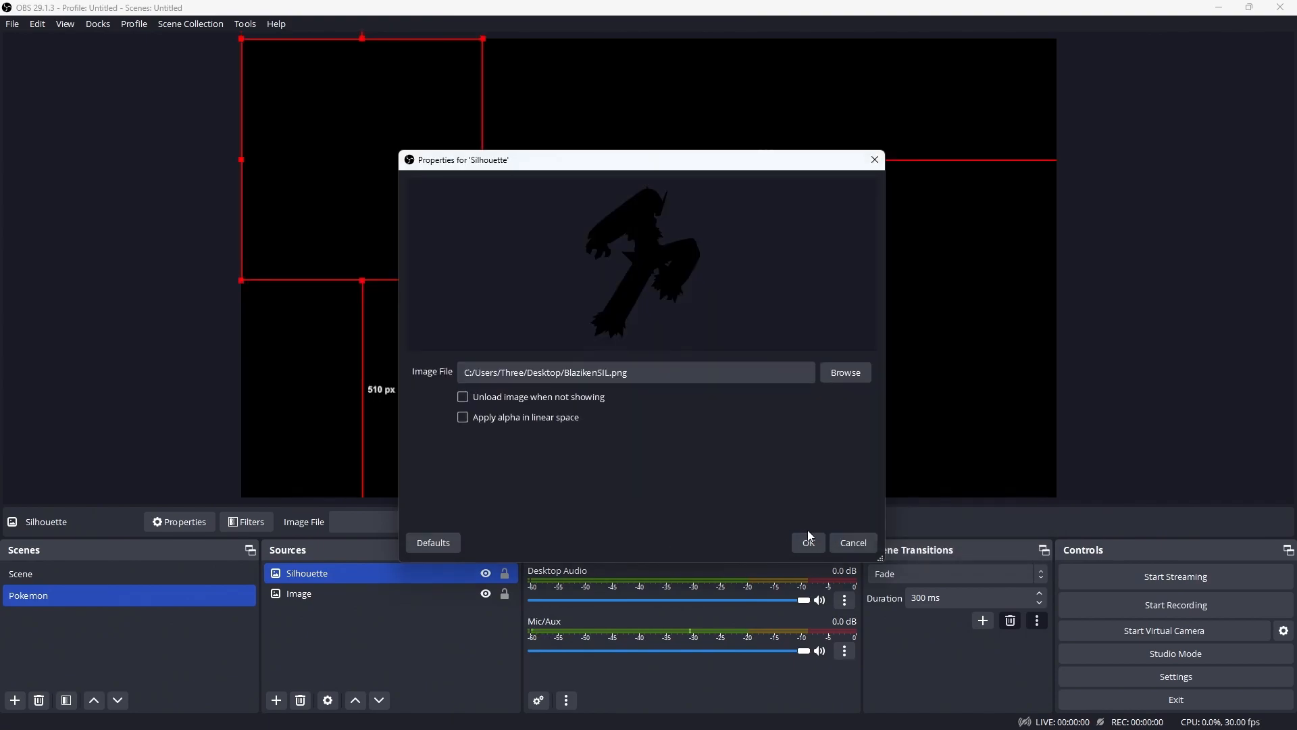
pyautogui.click(808, 541)
pyautogui.moveTo(513, 243); pyautogui.dragTo(937, 406)
# Load Blaziken.png from the Desktop into the Image source and move it over the silhouette in the canvas's lower-right corner
pyautogui.click(352, 594)
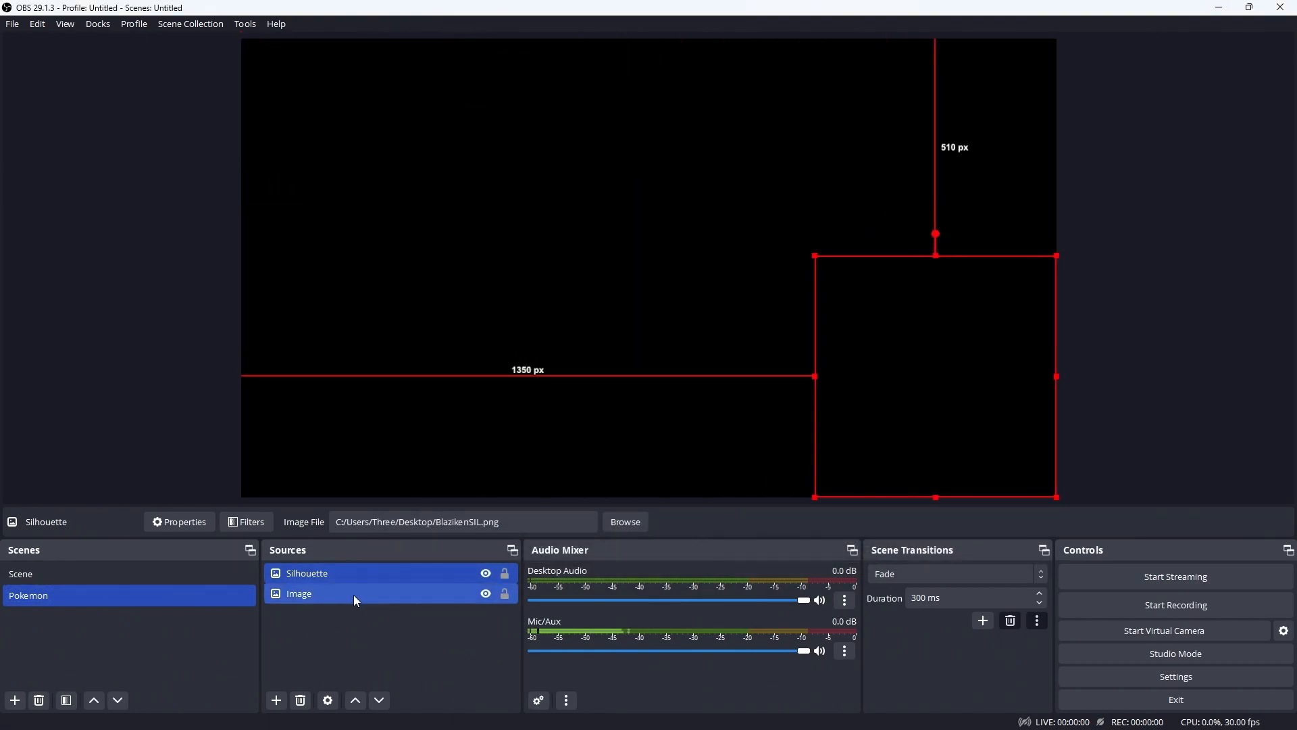
pyautogui.doubleClick(351, 594)
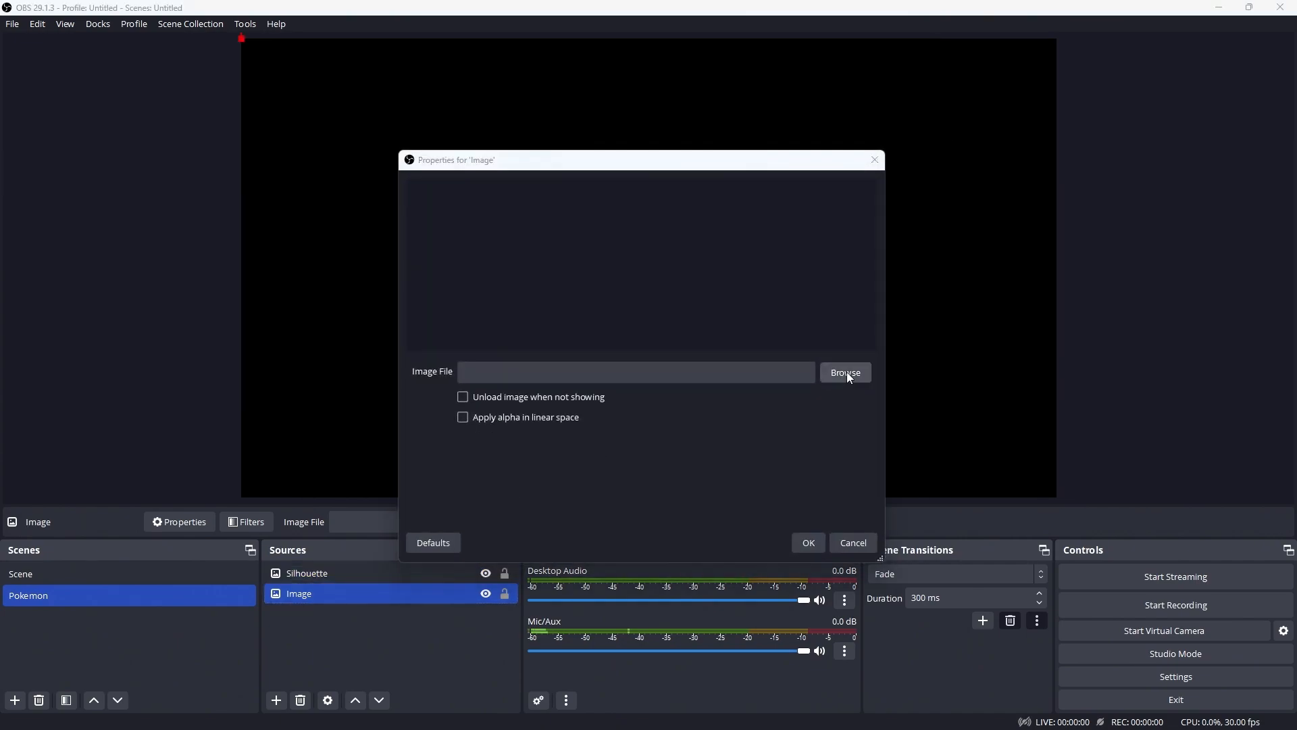
pyautogui.click(846, 372)
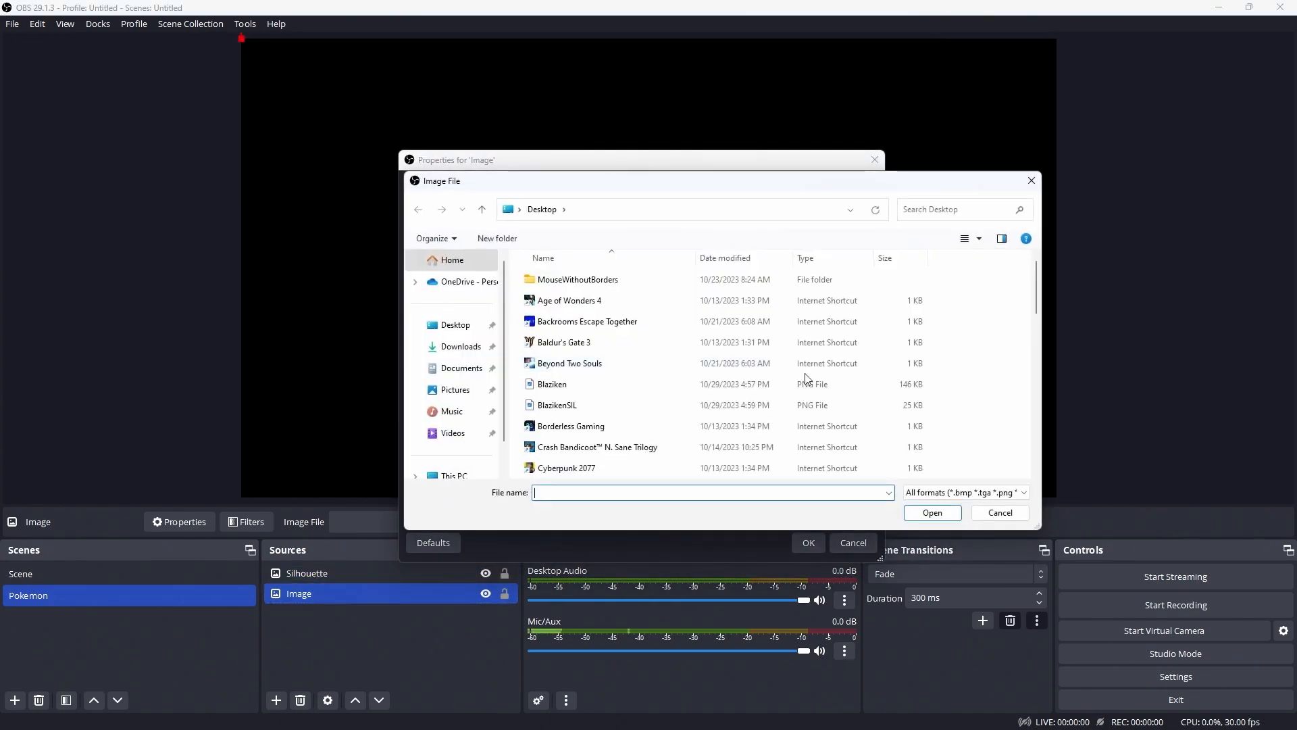
pyautogui.write('bla')
pyautogui.click(582, 505)
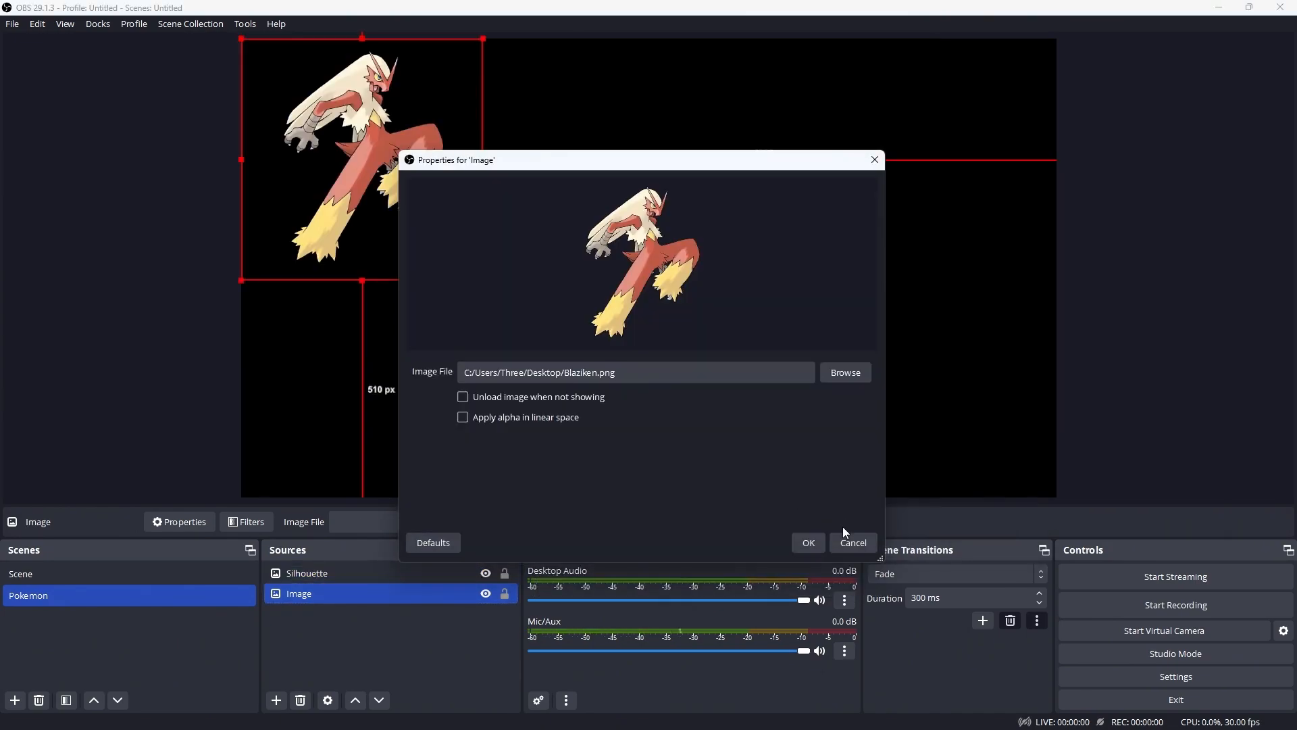
pyautogui.click(808, 543)
pyautogui.moveTo(377, 212); pyautogui.dragTo(945, 427)
# Add a visible group named Blaziken to the Pokemon scene's sources
pyautogui.click(151, 578)
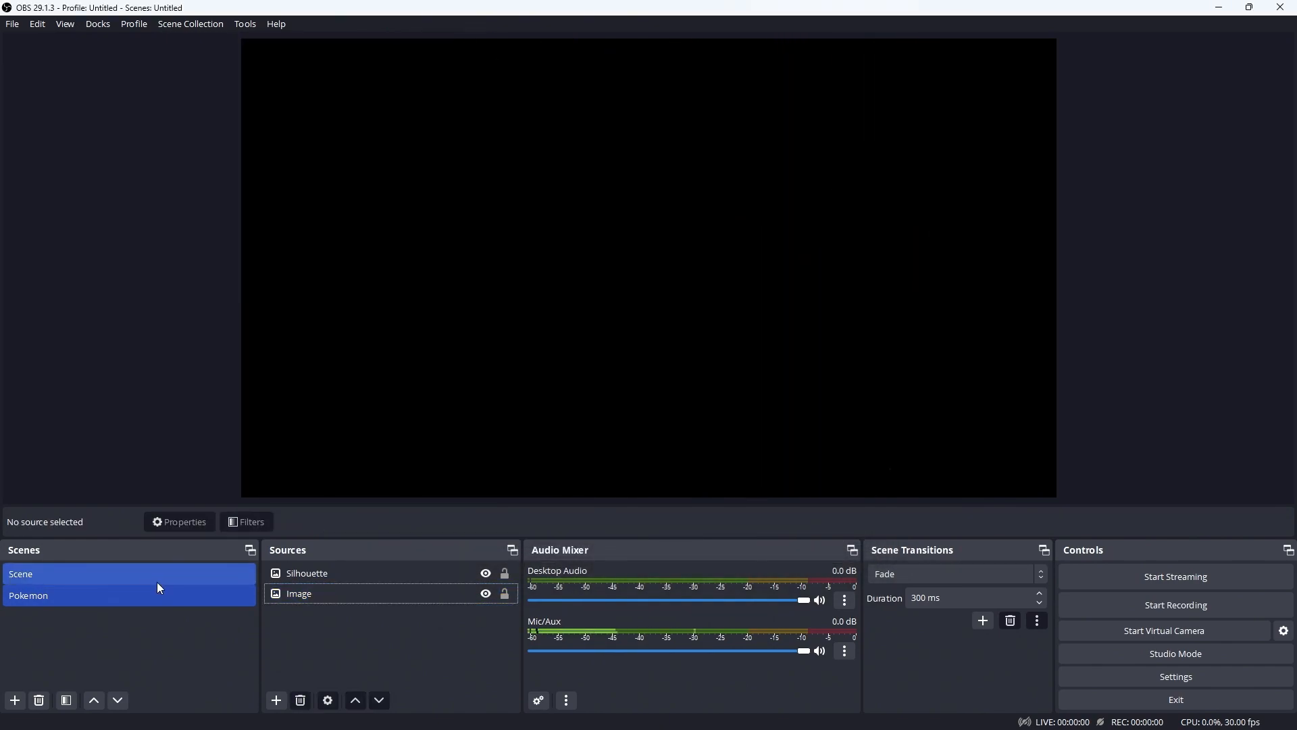
pyautogui.rightClick(308, 624)
pyautogui.moveTo(334, 506)
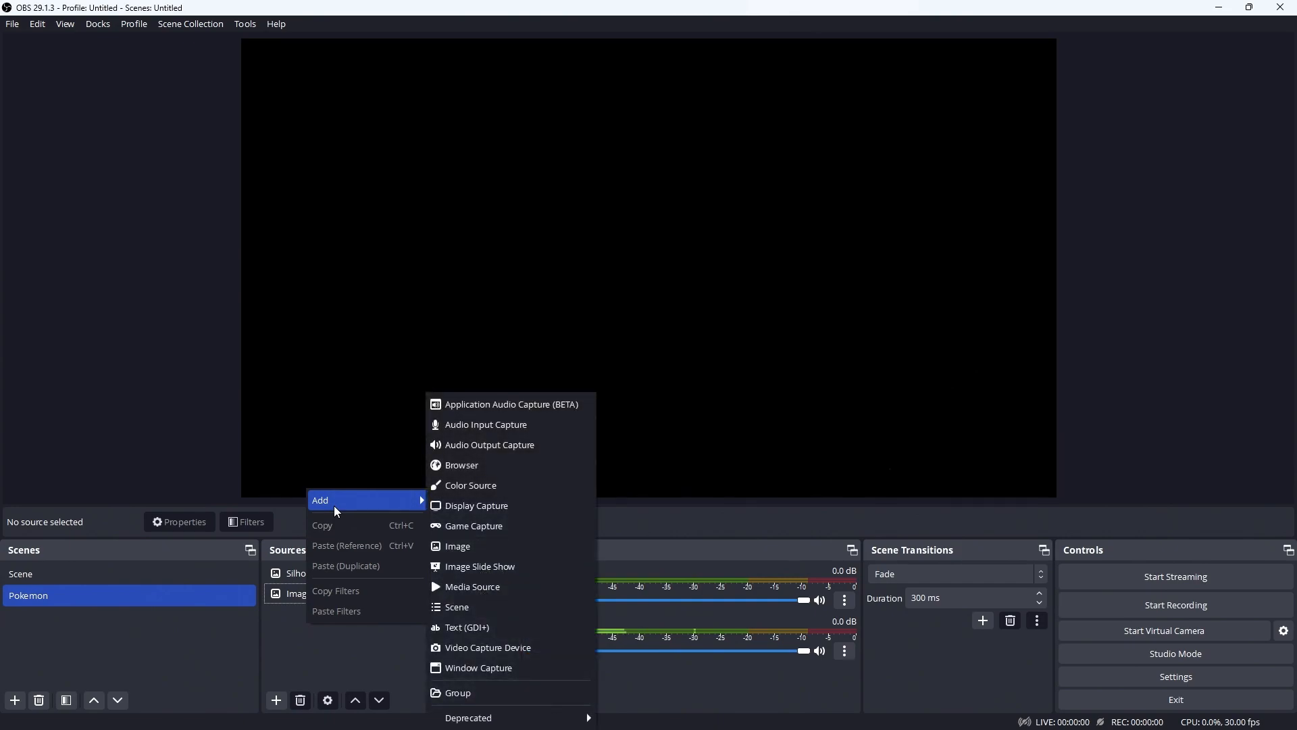
pyautogui.click(473, 693)
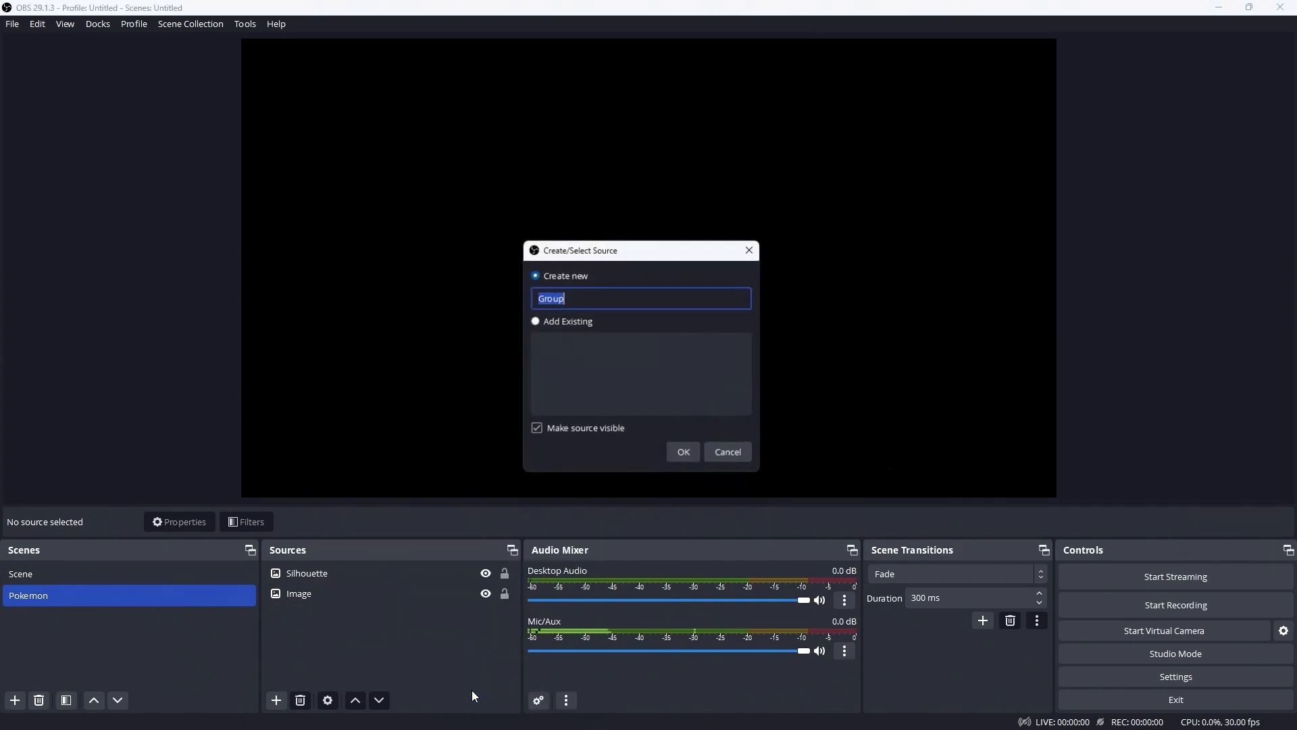
pyautogui.write('Blazi')
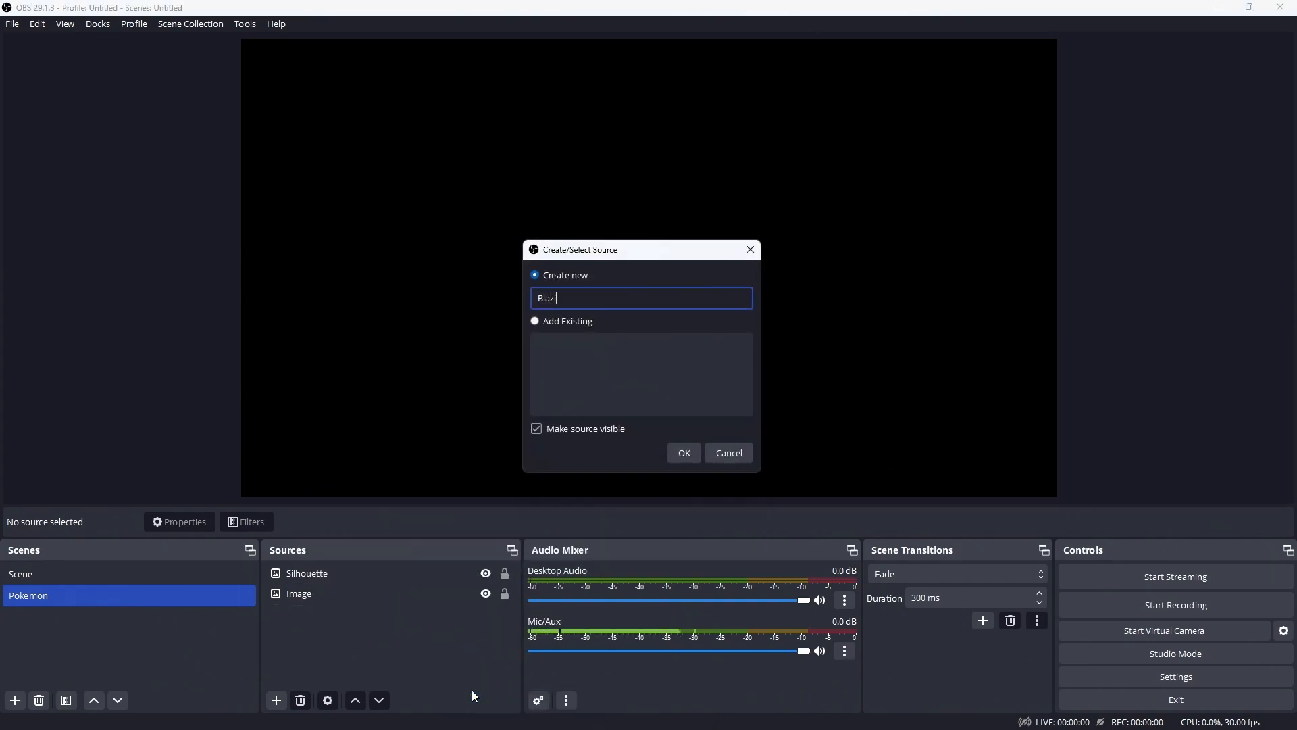
pyautogui.write('ken')
pyautogui.press('Return')
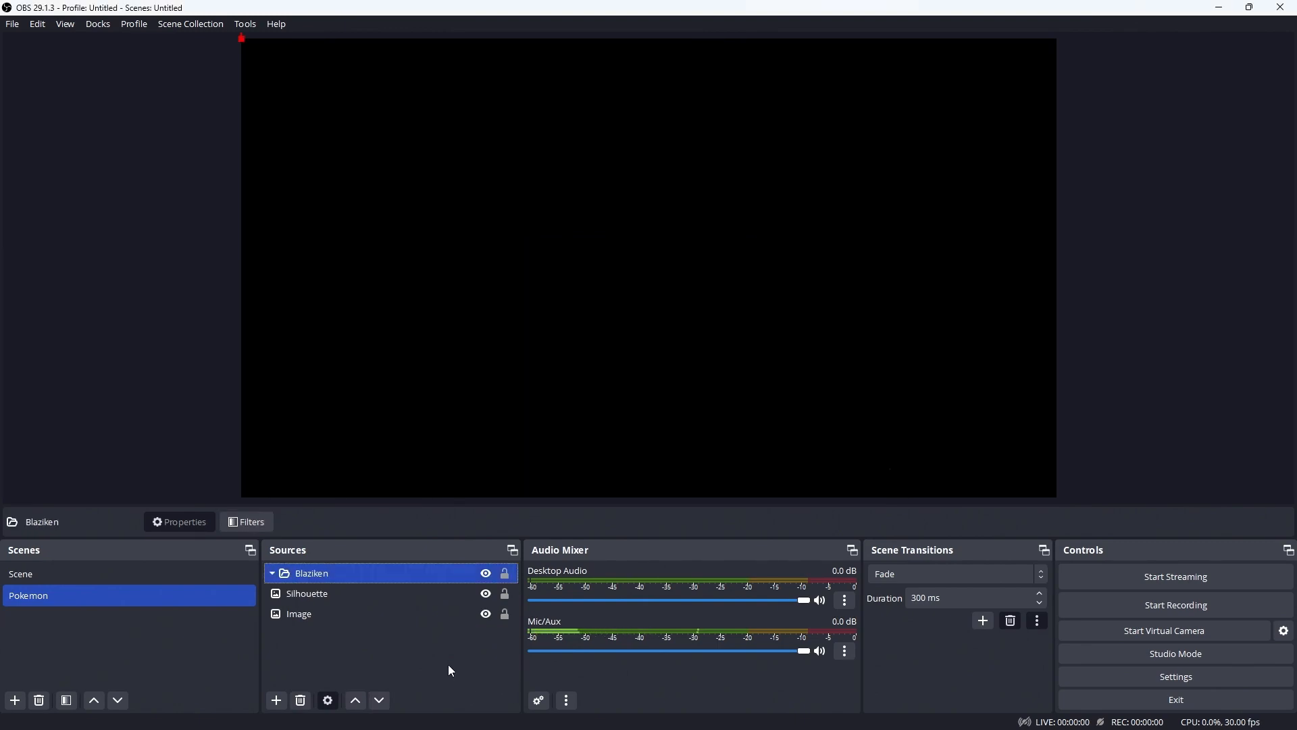
# Move the Silhouette and Image sources into the Blaziken group, keeping Silhouette above Image, and collapse the group
pyautogui.click(317, 647)
pyautogui.moveTo(303, 650); pyautogui.dragTo(326, 575)
pyautogui.click(317, 640)
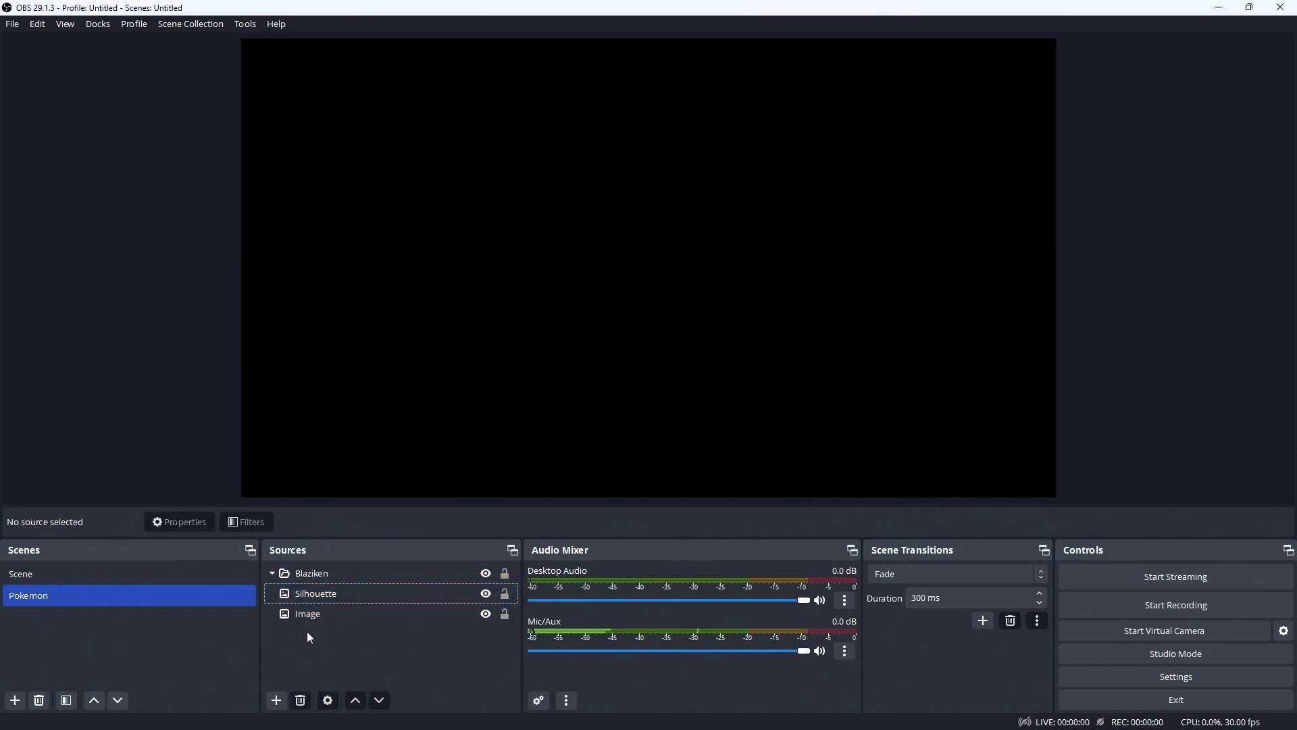
pyautogui.click(269, 572)
pyautogui.click(272, 573)
pyautogui.click(300, 624)
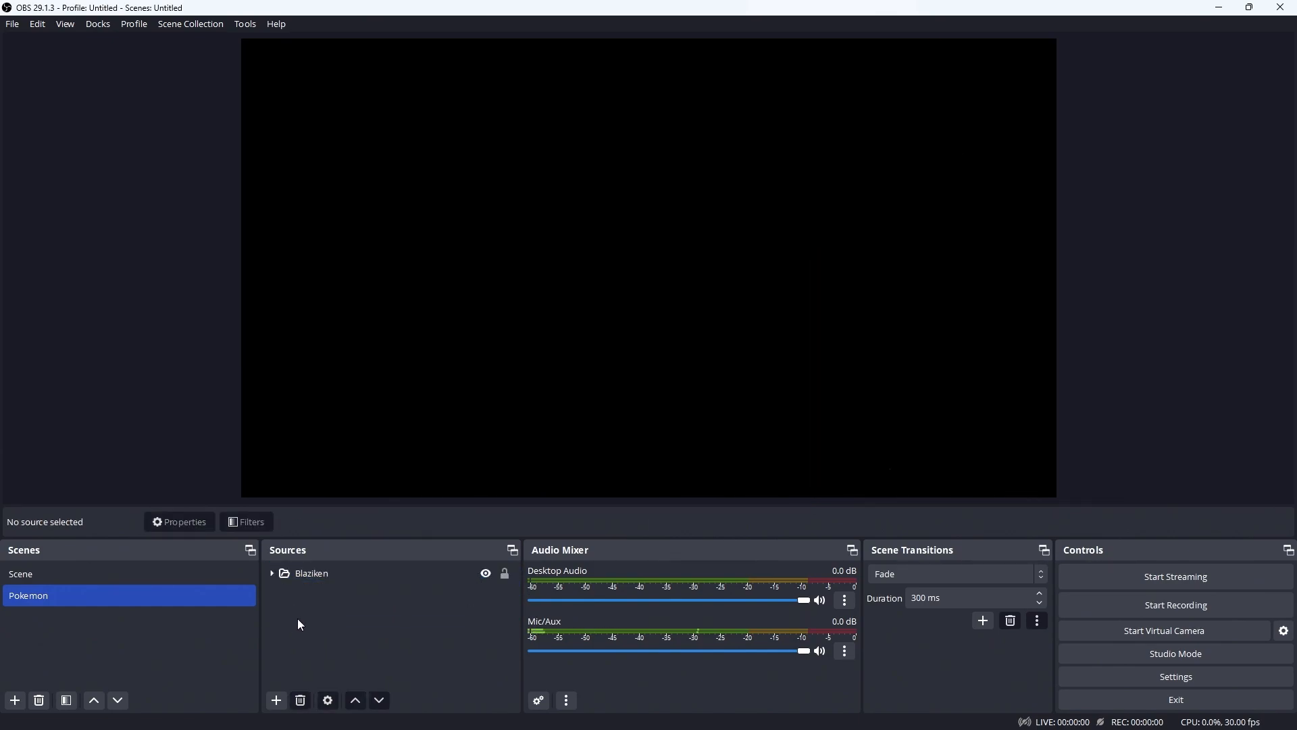
# Add a color source with default settings to the scene named Scene and place it beneath the Pokemon source
pyautogui.click(152, 577)
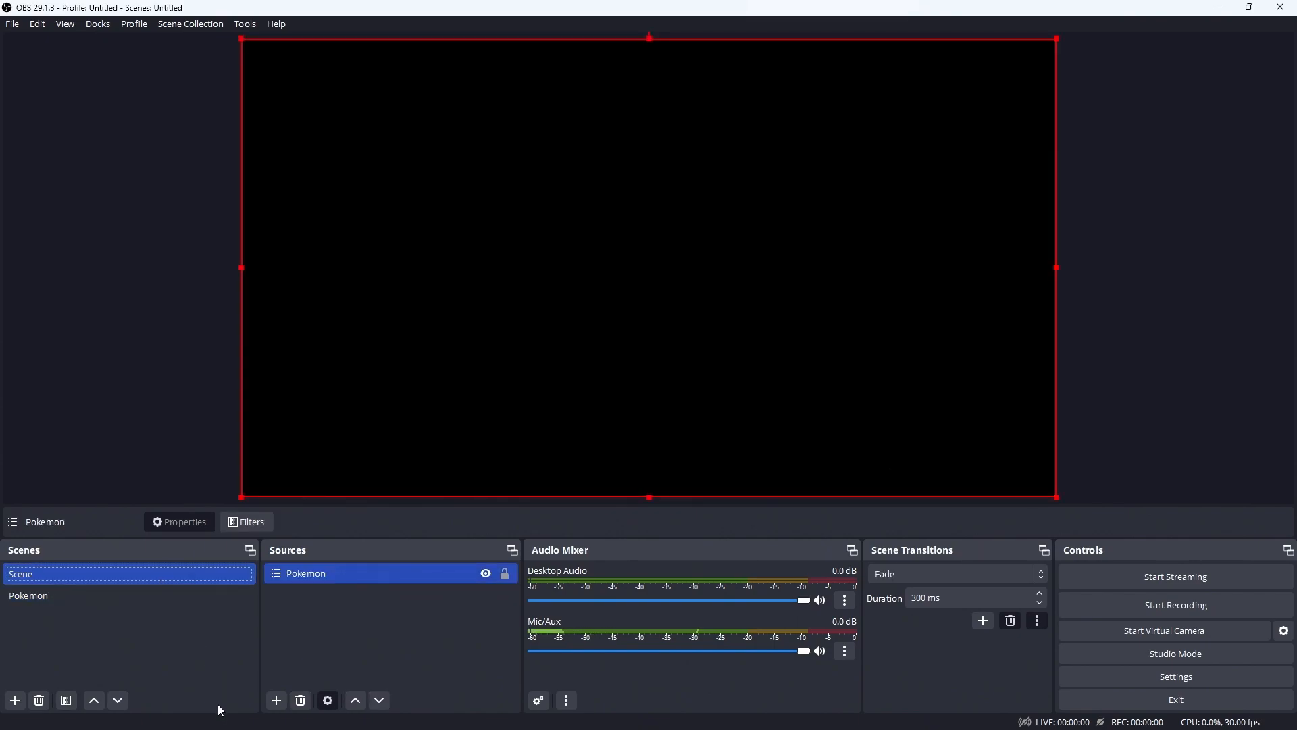
pyautogui.click(289, 696)
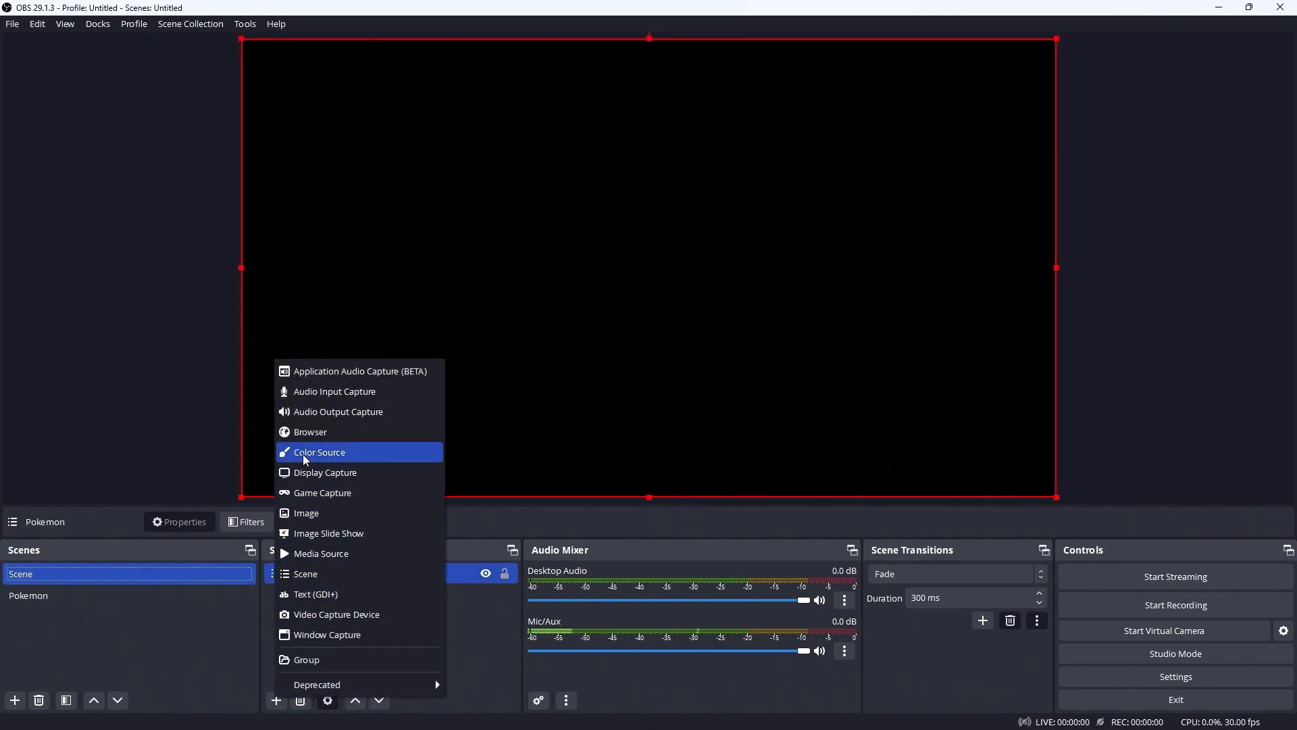
pyautogui.click(302, 454)
pyautogui.click(684, 452)
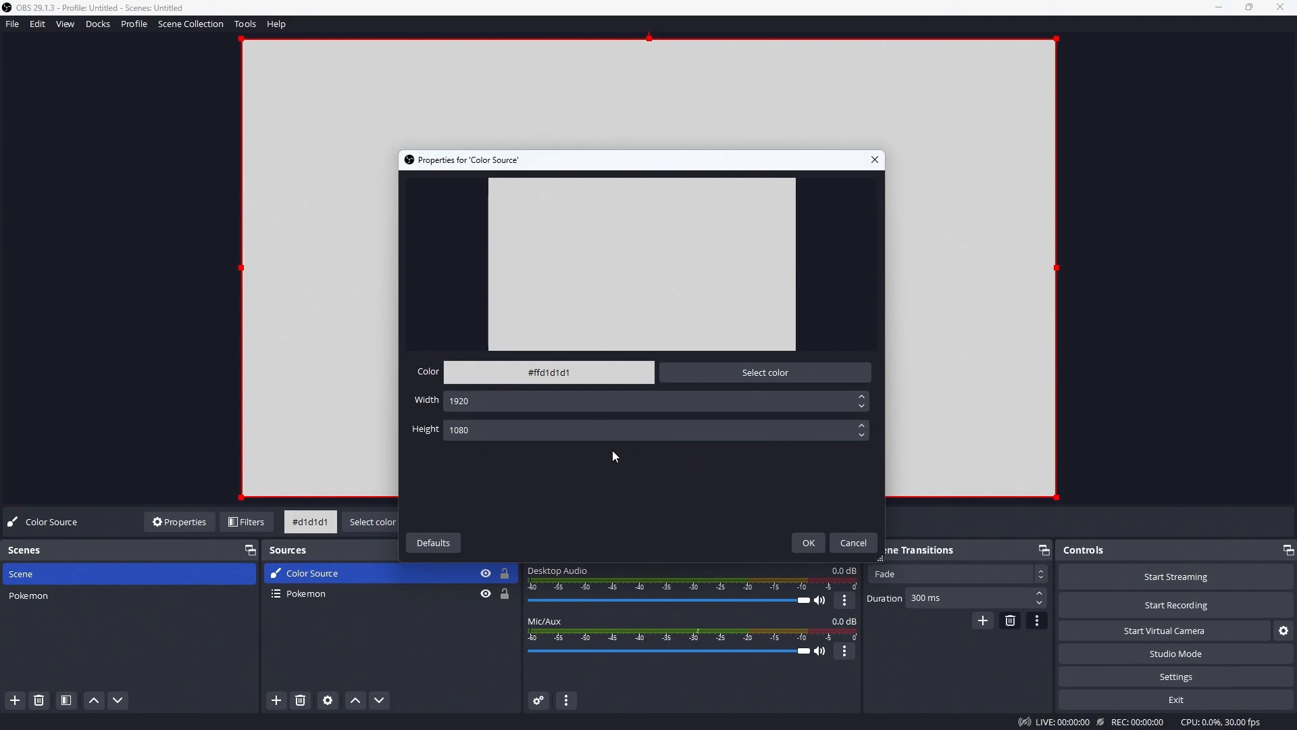
pyautogui.click(808, 543)
pyautogui.moveTo(388, 575); pyautogui.dragTo(382, 603)
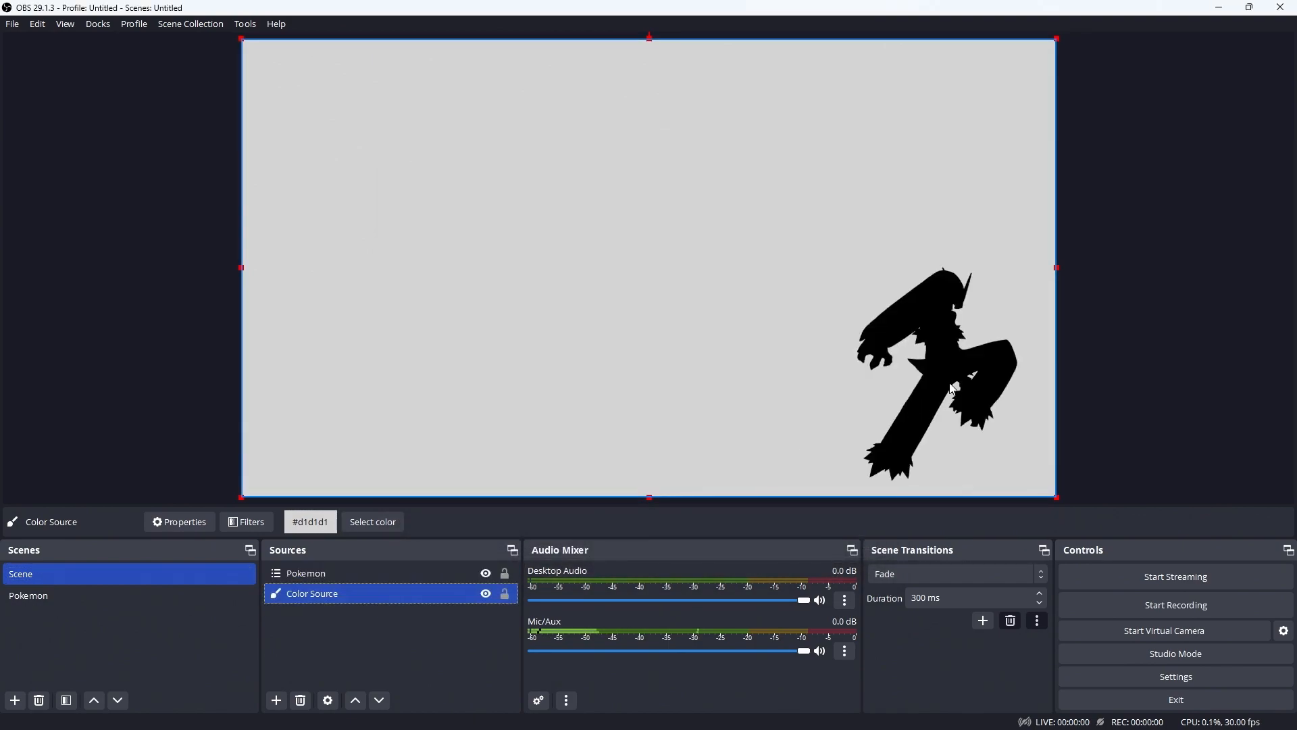
# Hide the Silhouette source inside the Pokemon scene's Blaziken group and return to the scene named Scene
pyautogui.click(116, 601)
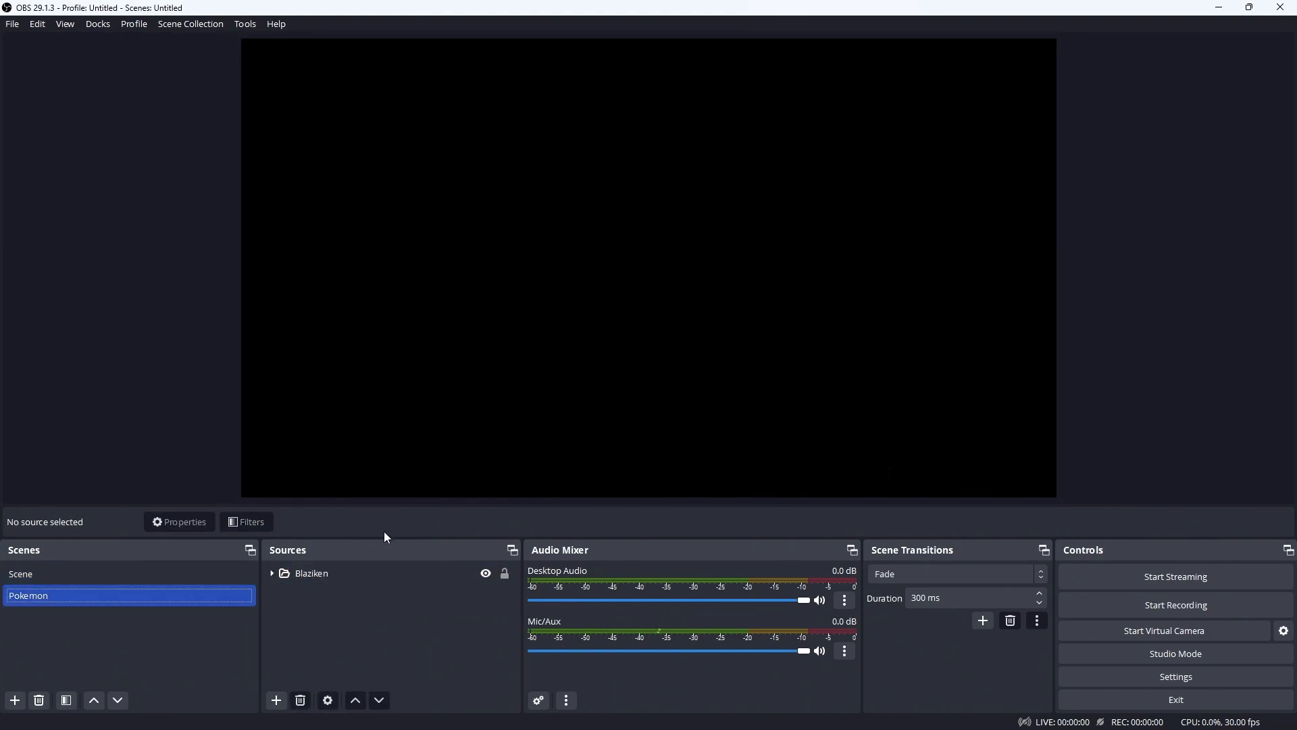
pyautogui.click(148, 578)
pyautogui.click(274, 572)
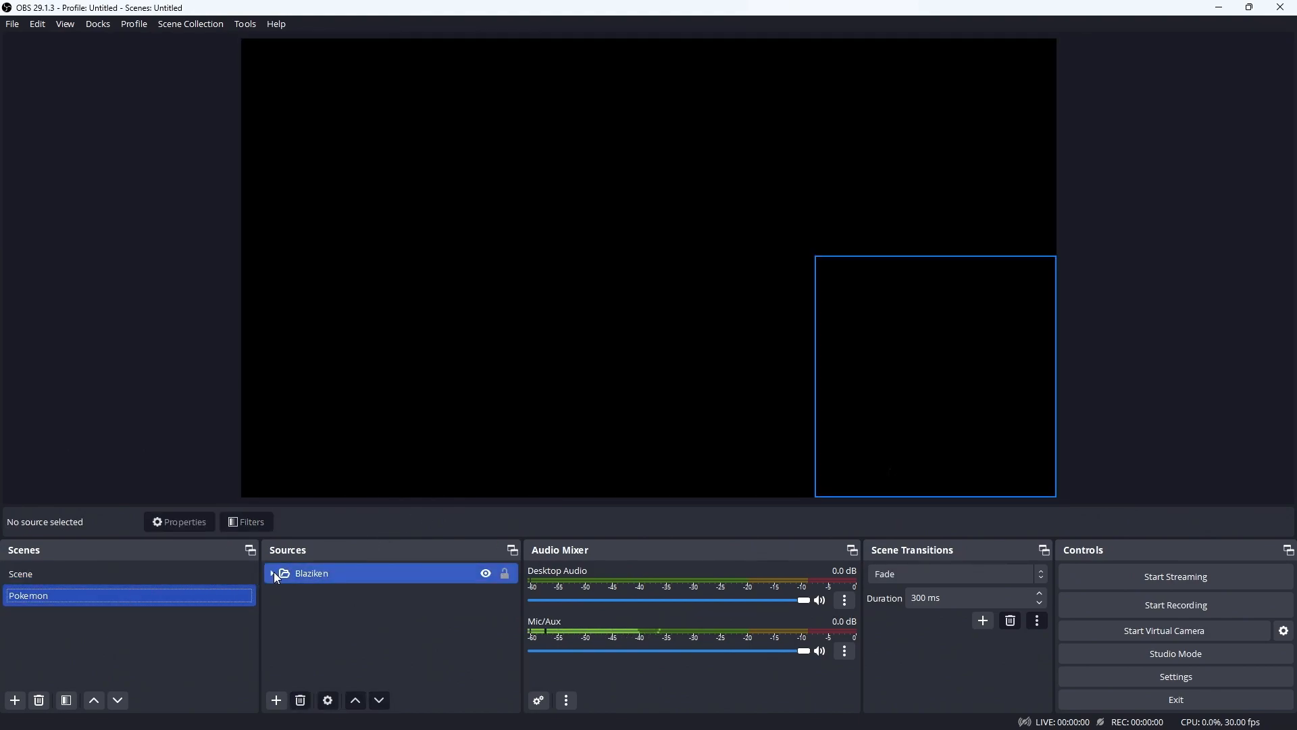
pyautogui.click(273, 572)
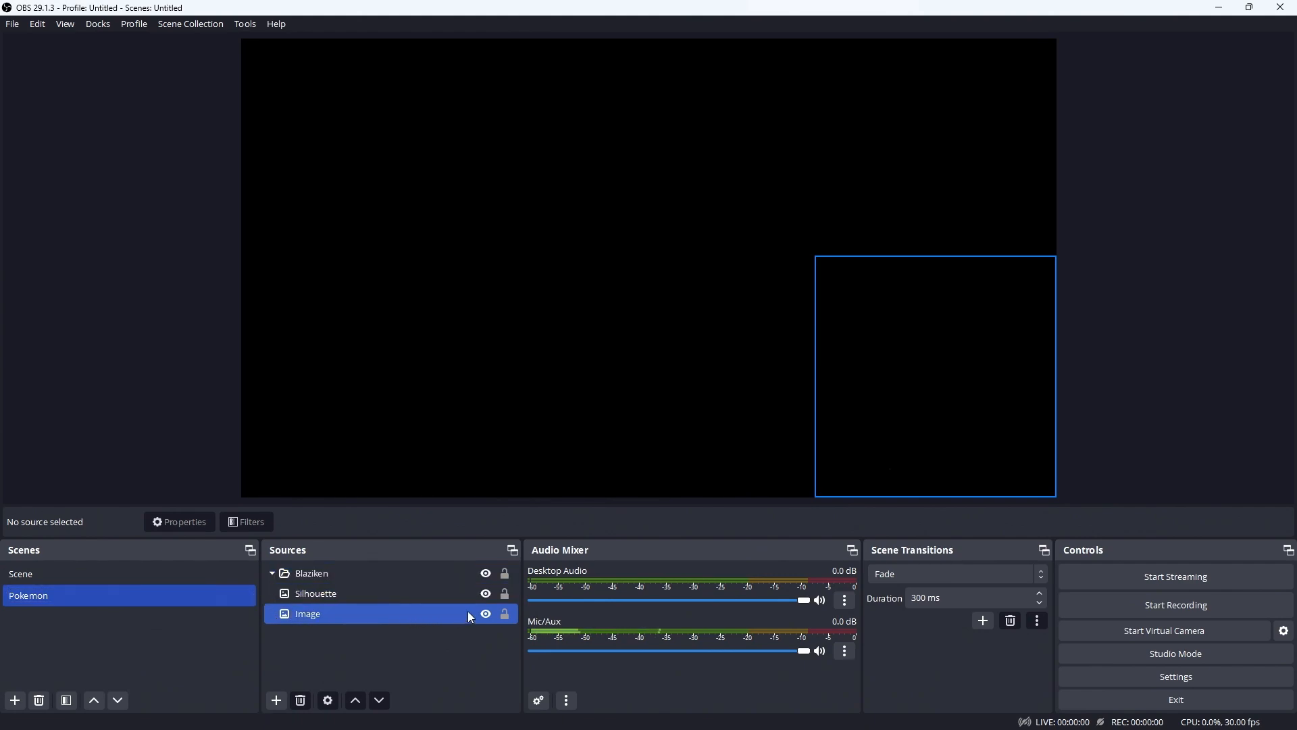
pyautogui.click(486, 594)
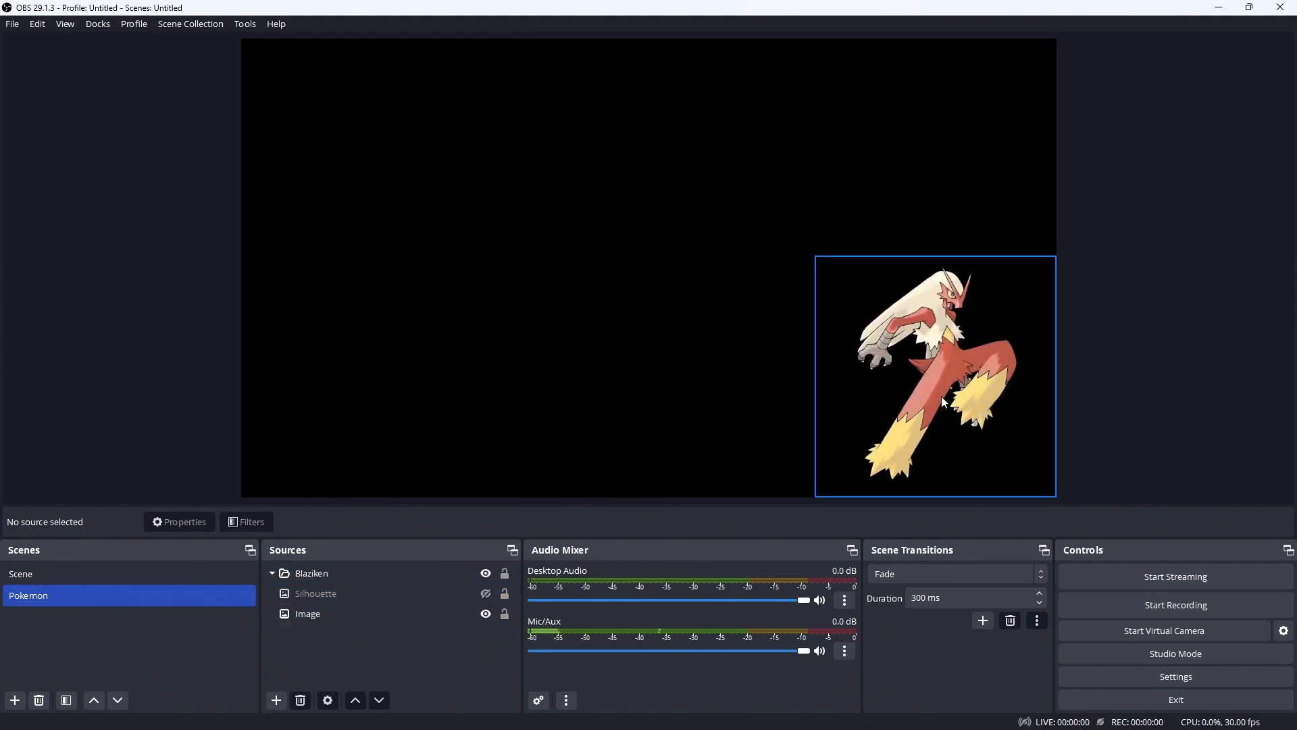
pyautogui.click(153, 579)
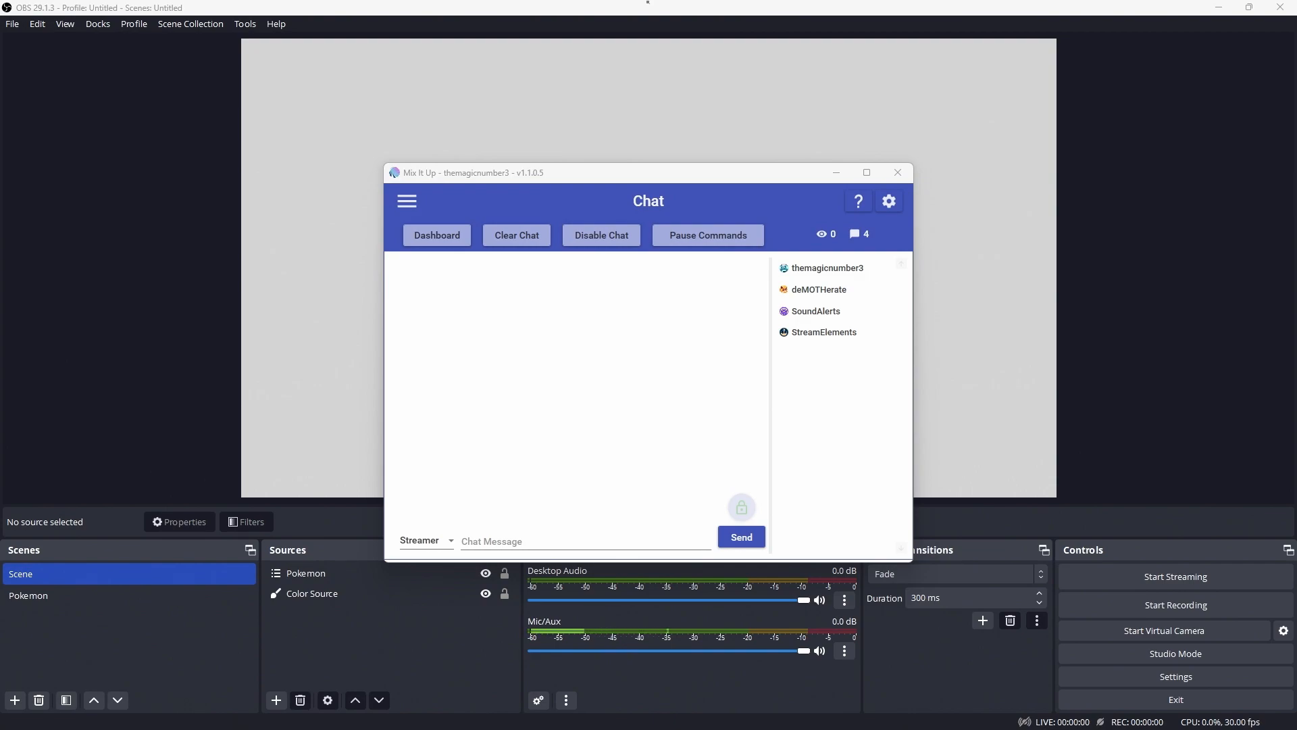
# Switch to Mix It Up and create a new action group named "Name that Pokemon SHOW SCENE/HIDE"
pyautogui.click(648, 366)
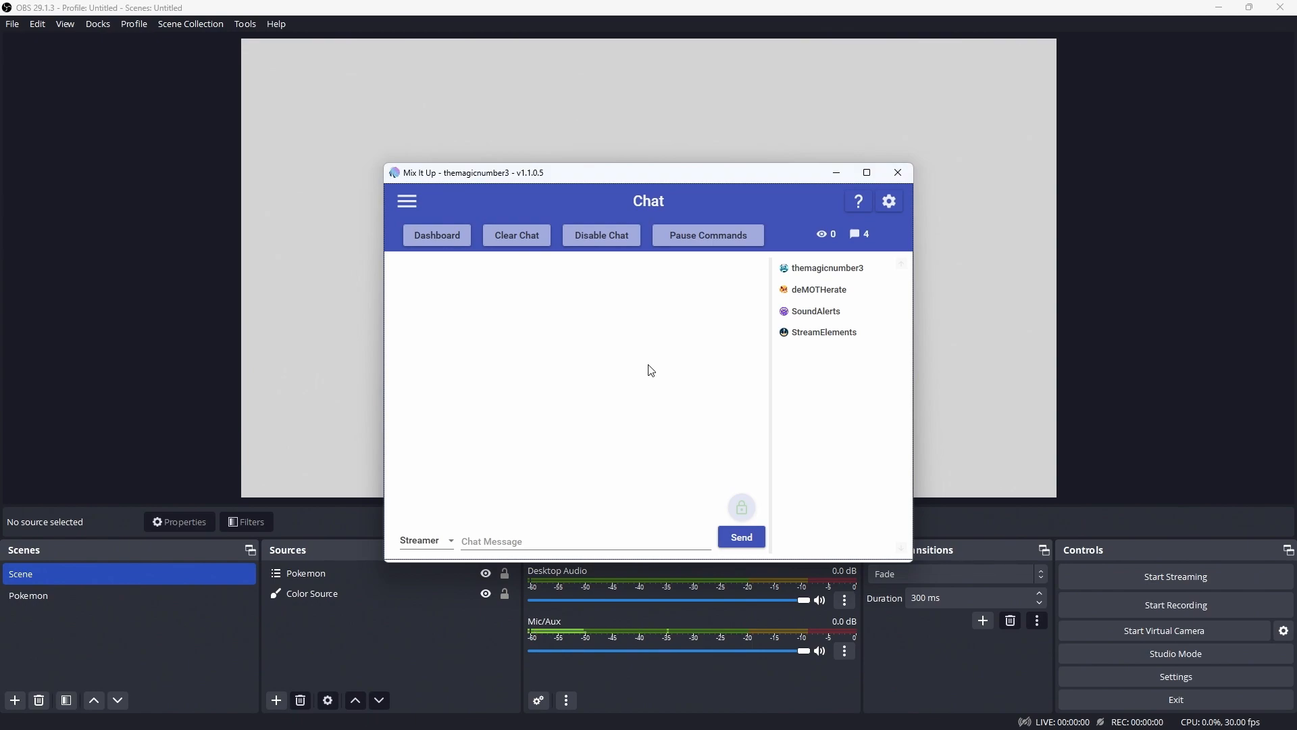
pyautogui.click(408, 202)
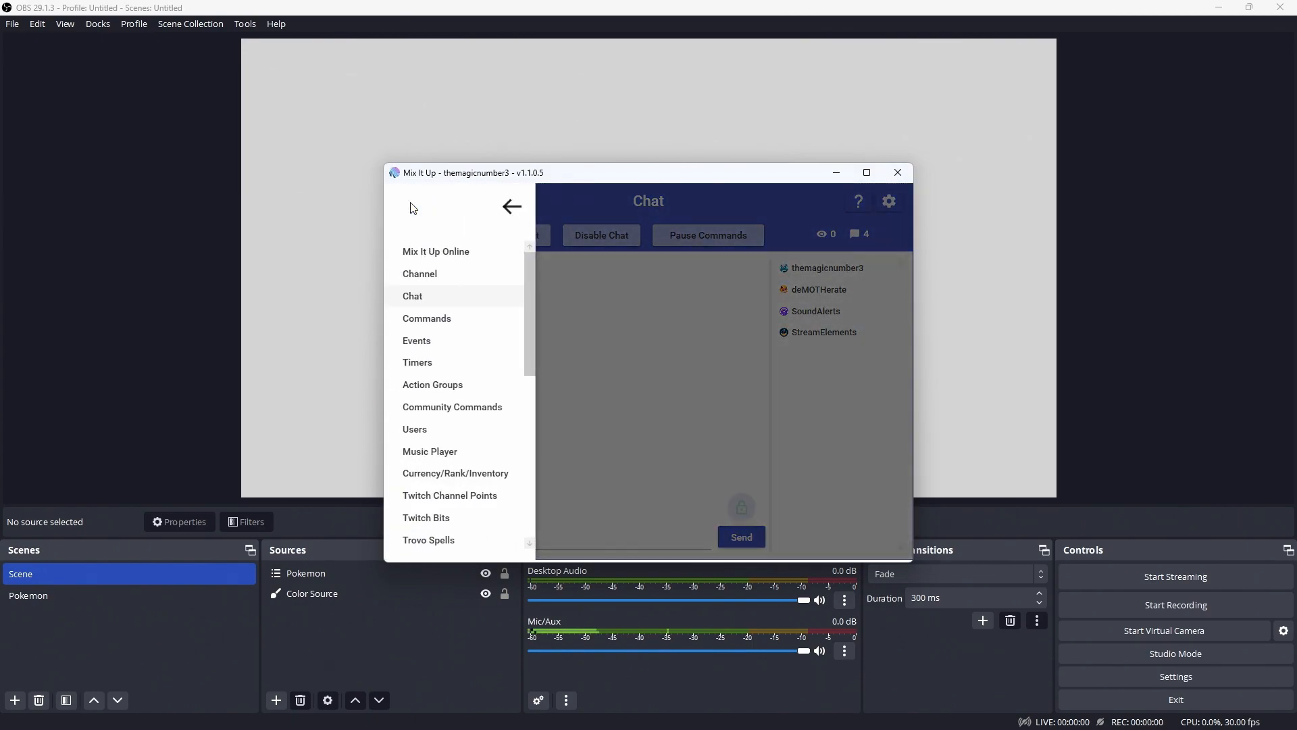
pyautogui.click(453, 386)
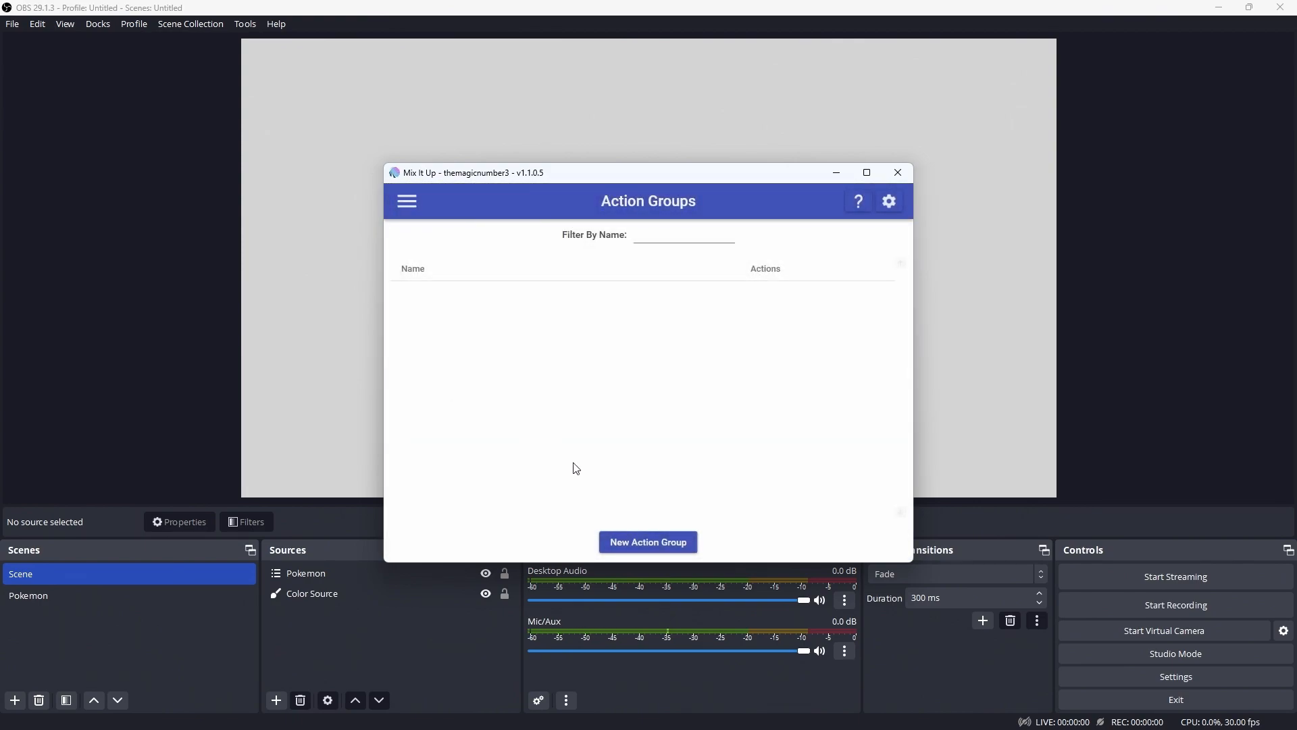
pyautogui.click(642, 542)
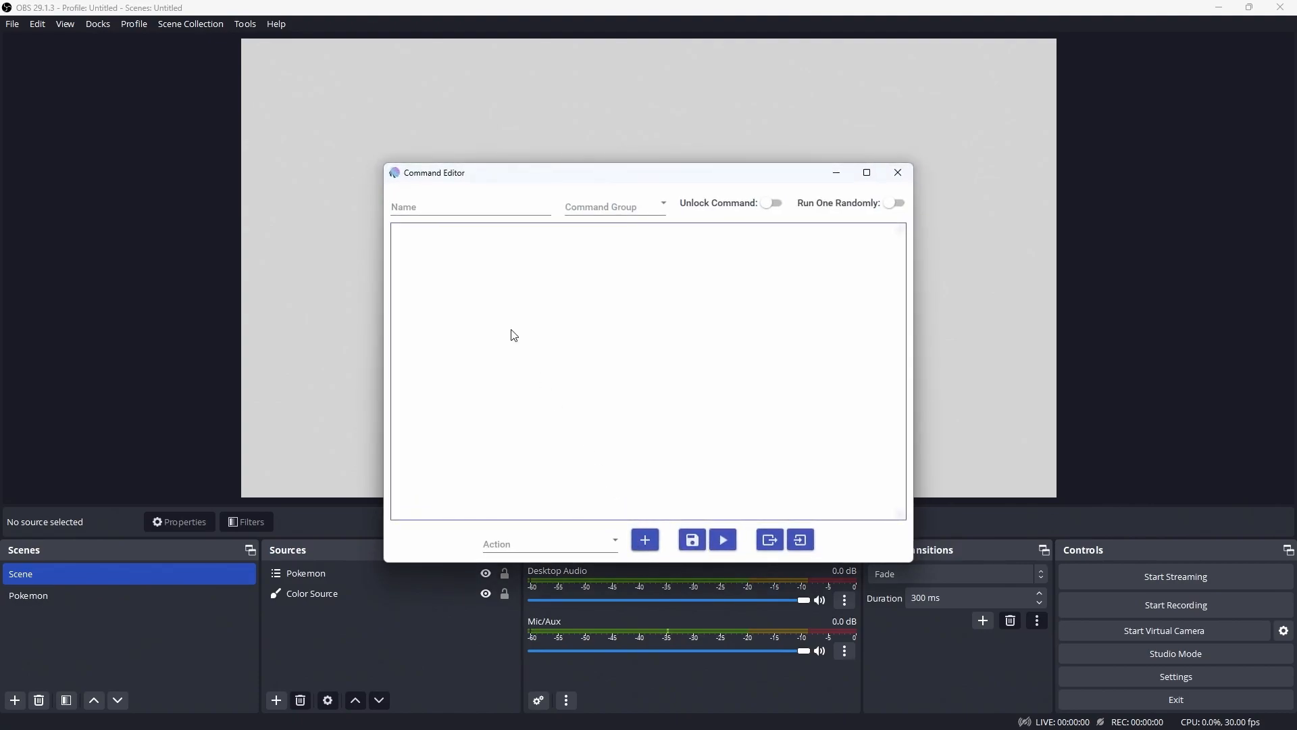
pyautogui.click(440, 204)
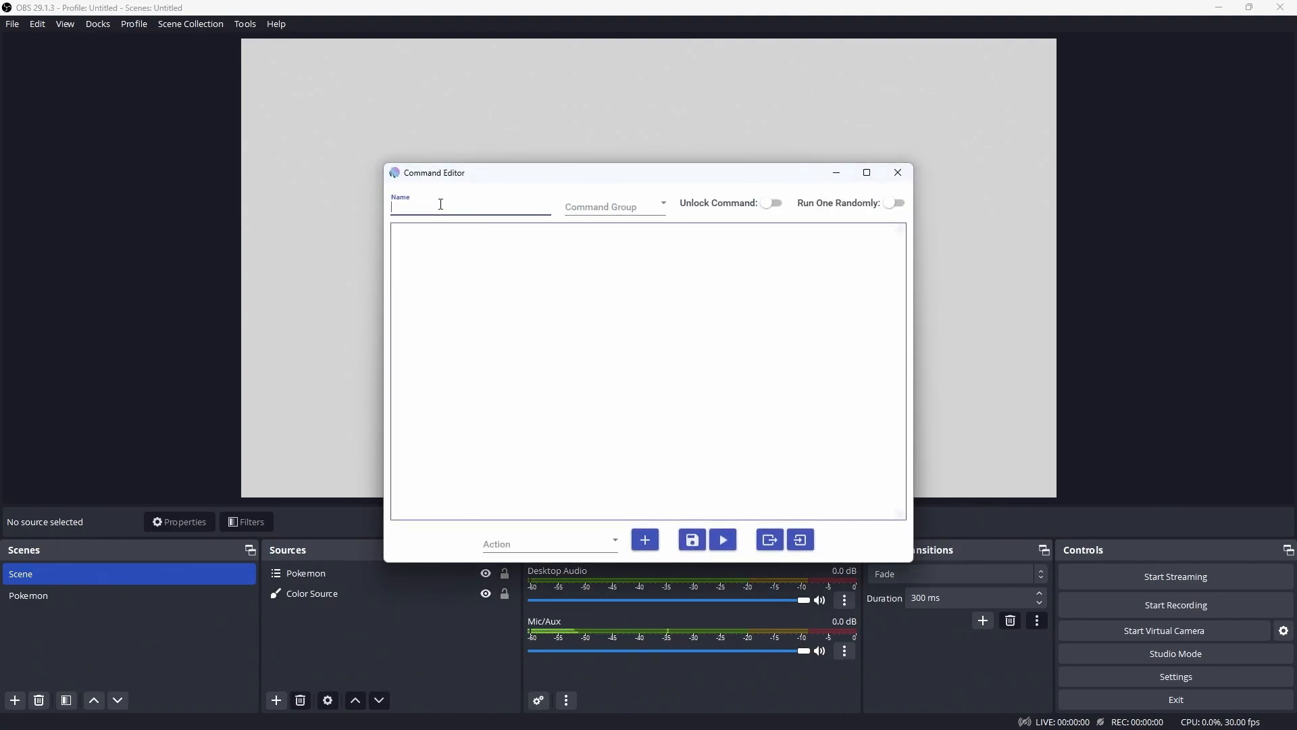
pyautogui.write('Name that')
pyautogui.write(' Pokemon SHOW SCEN')
pyautogui.write('E/HIDE')
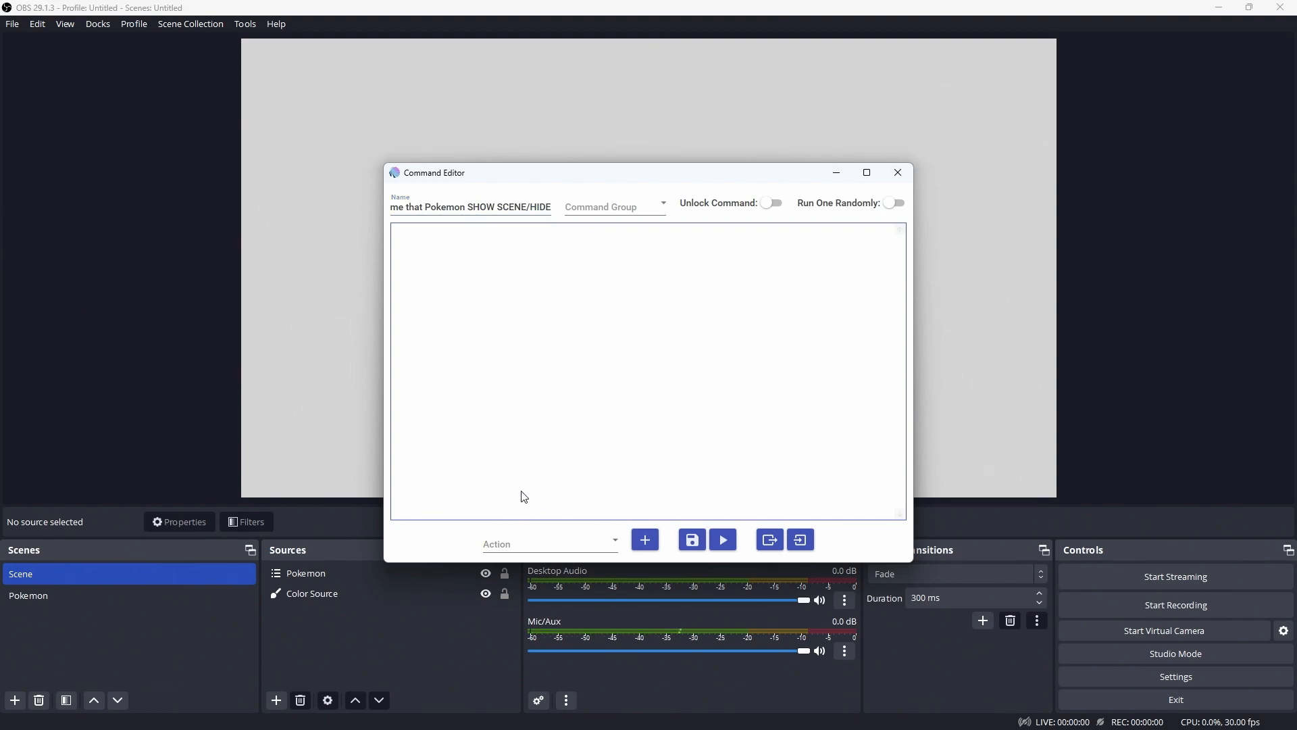
# Add a Streaming Software action to the action group and set its streaming software to OBS Studio
pyautogui.click(528, 550)
pyautogui.scroll(-5, 609, 446)
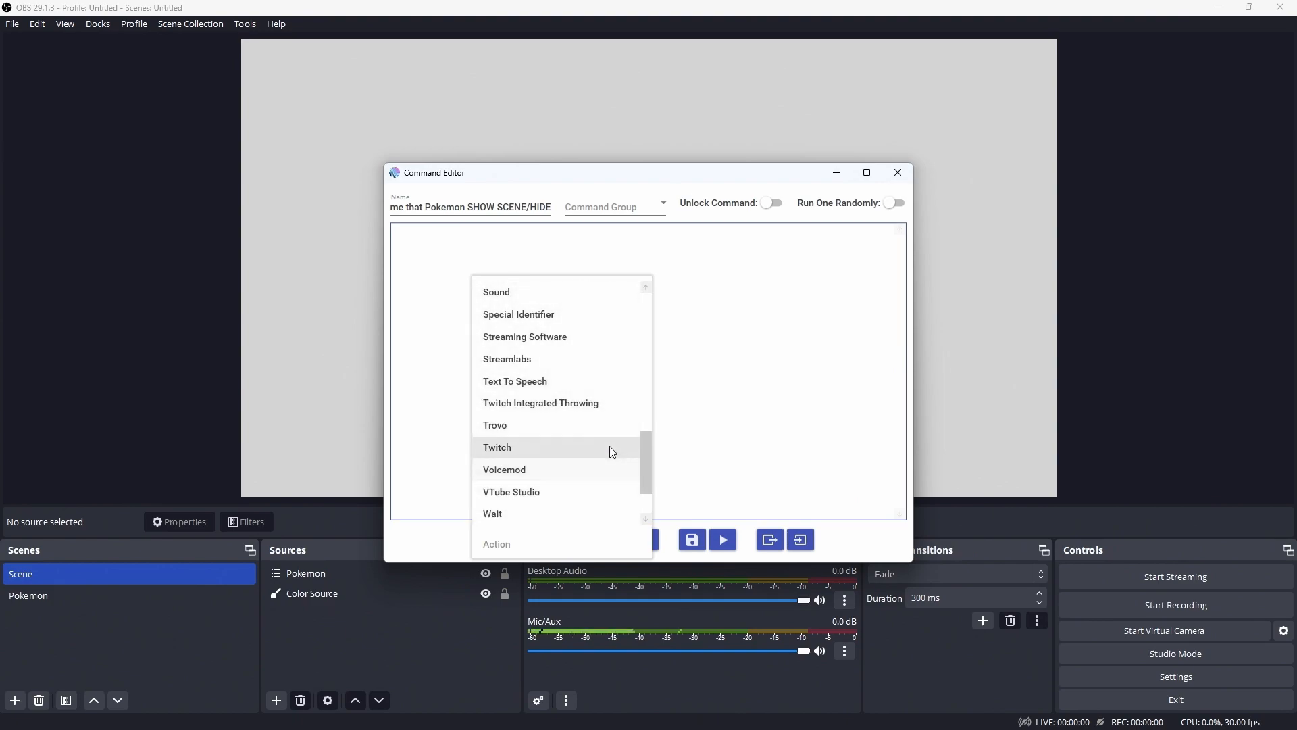
pyautogui.click(563, 341)
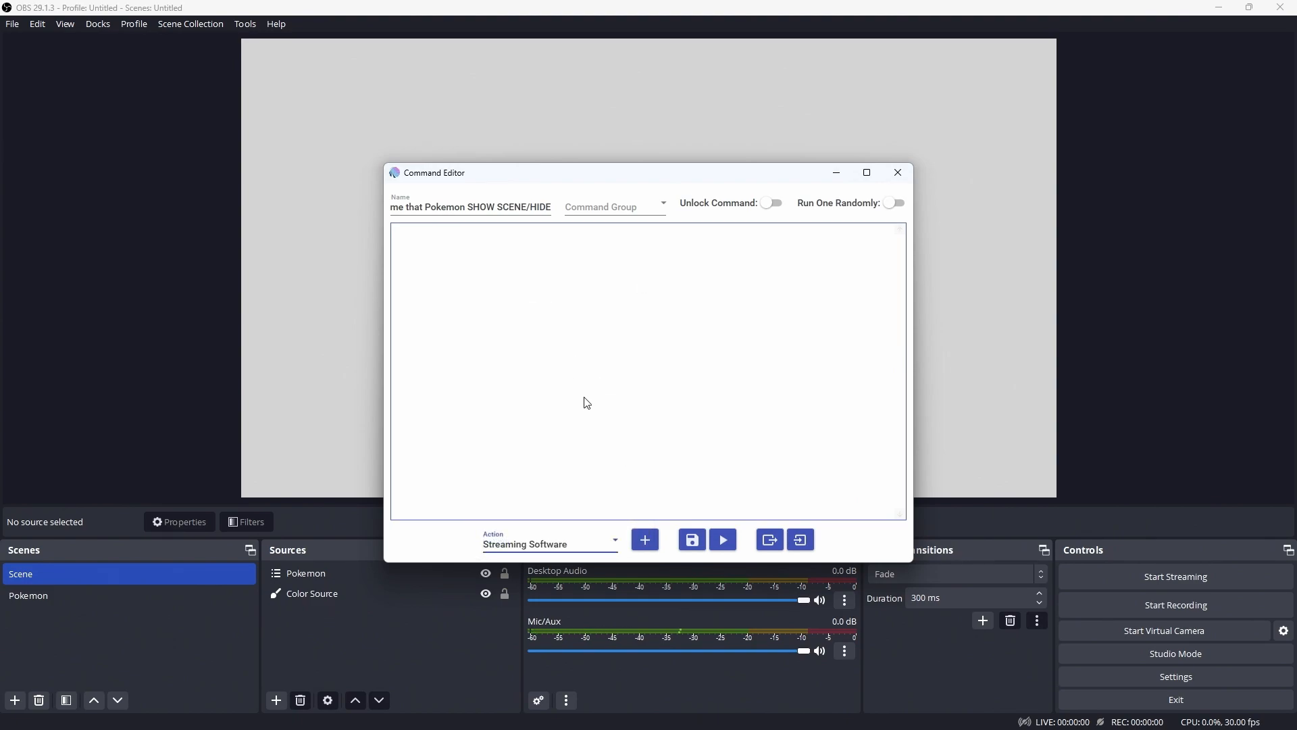
pyautogui.click(646, 541)
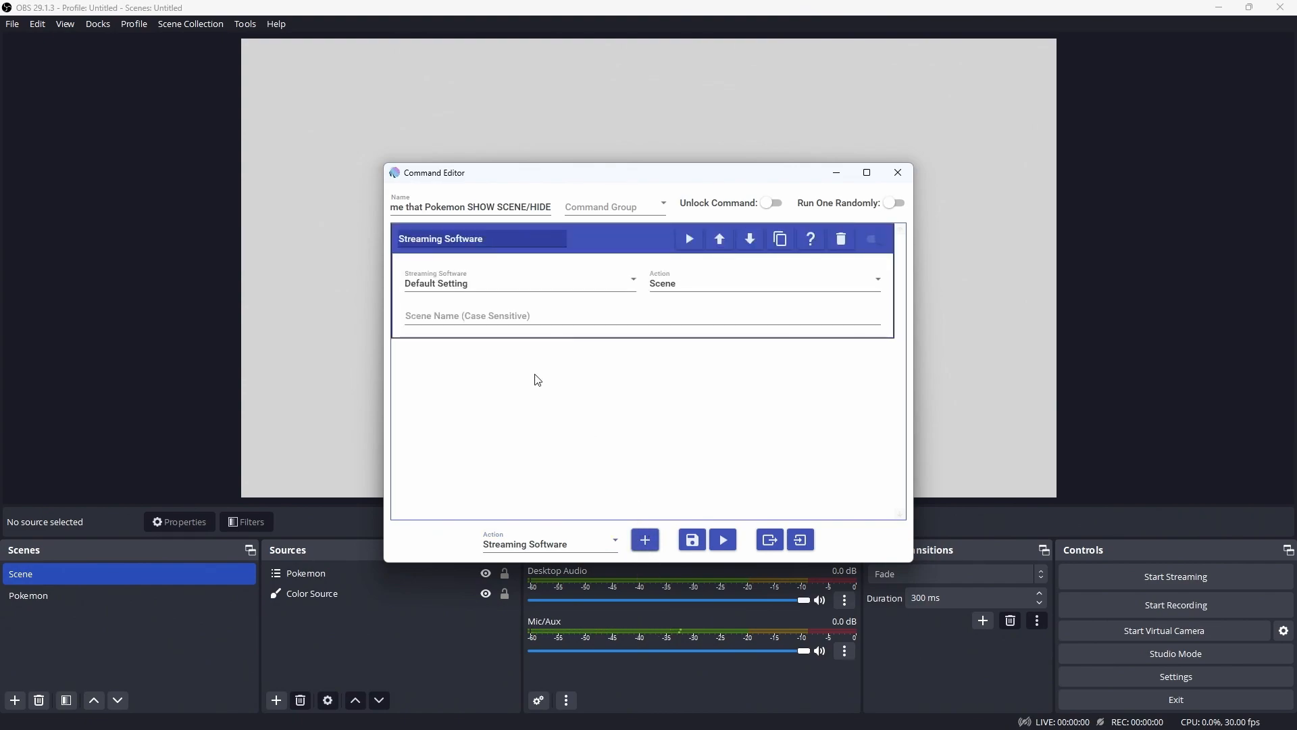
pyautogui.click(440, 282)
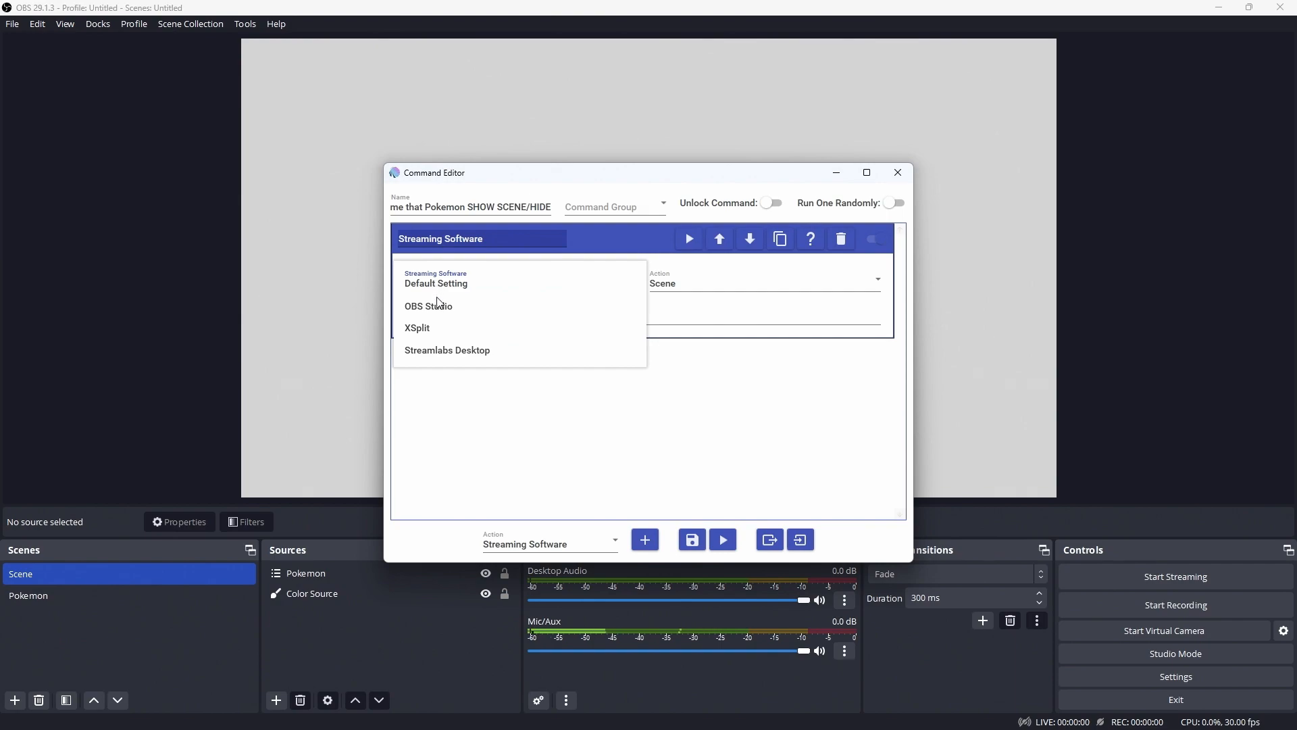
pyautogui.click(440, 308)
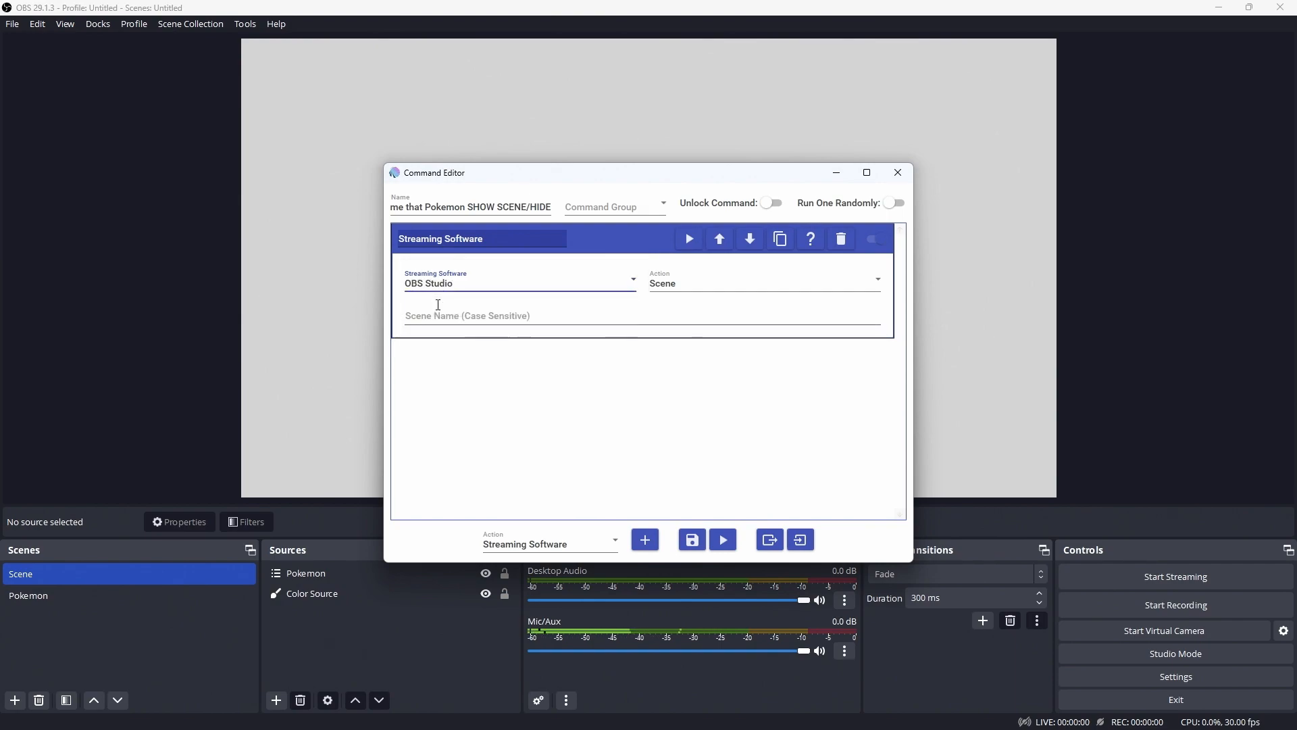
# Configure the Streaming Software action as Source Visibility for the source Pokemon, with Visible enabled
pyautogui.click(683, 285)
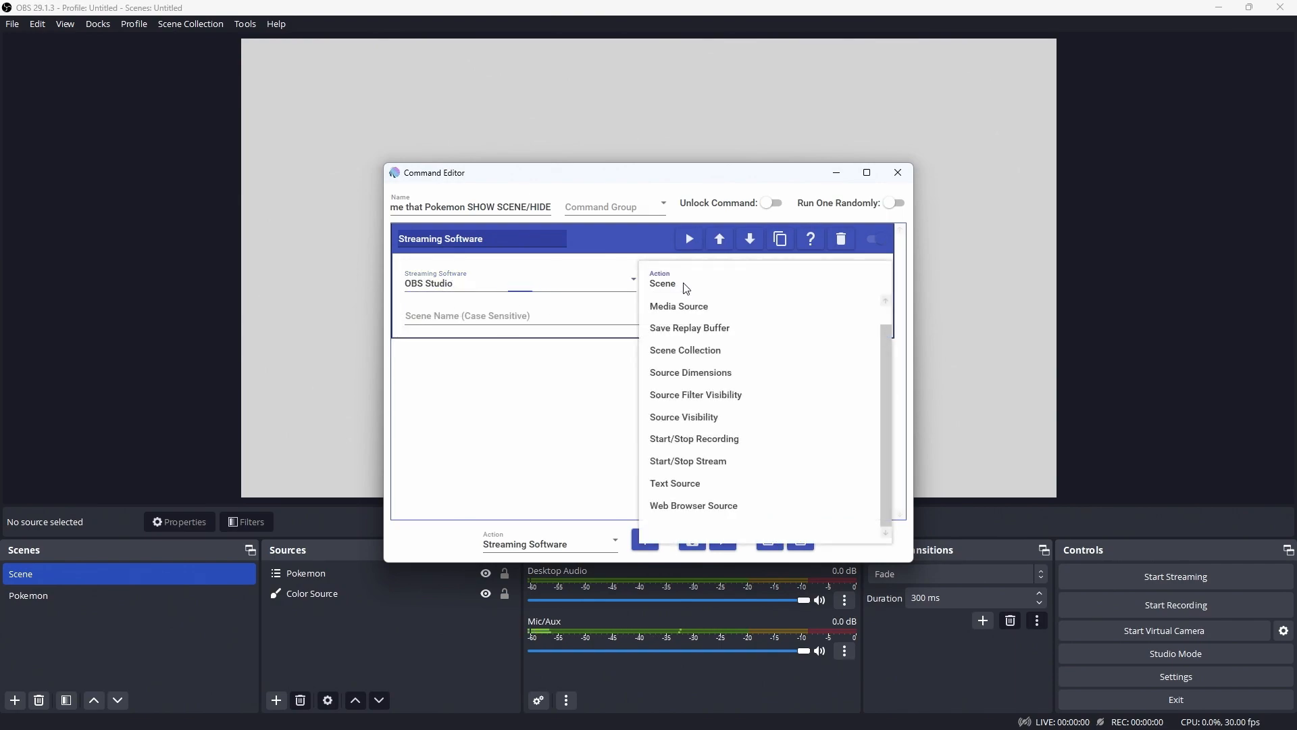
pyautogui.click(720, 417)
pyautogui.click(697, 319)
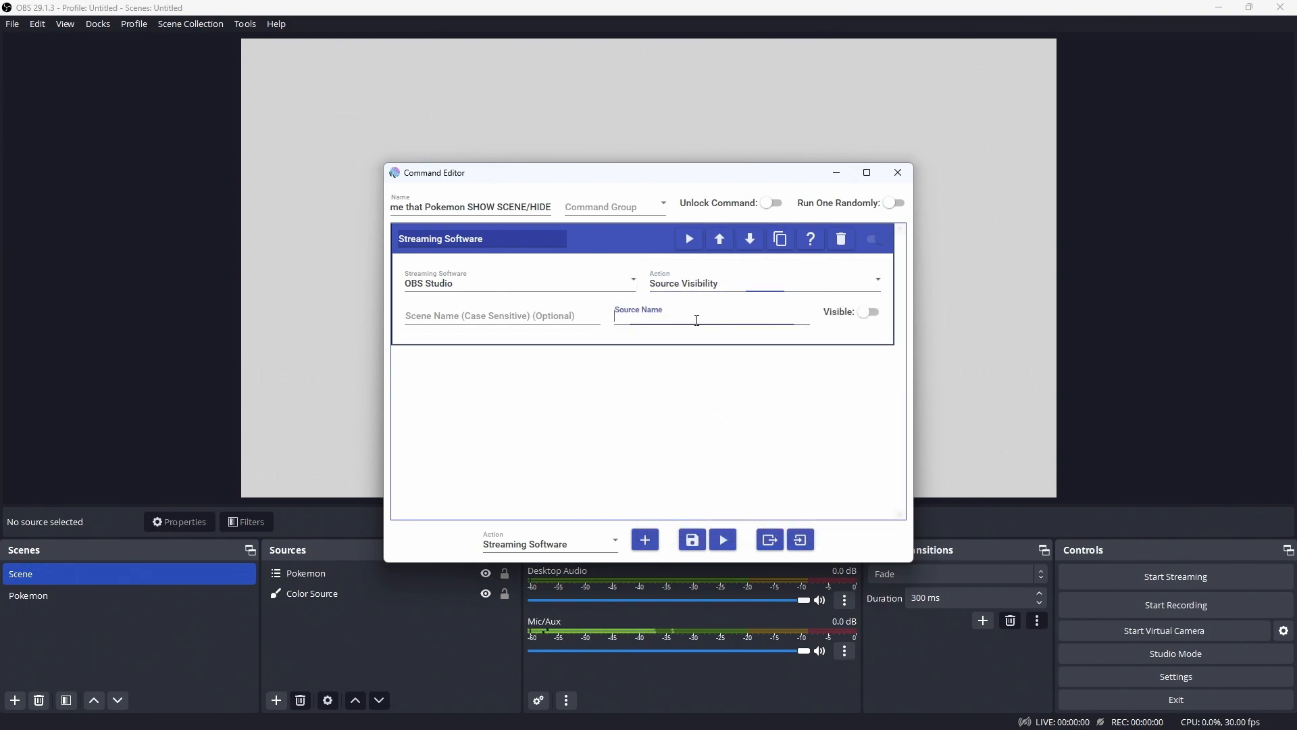
pyautogui.write('Pokemon')
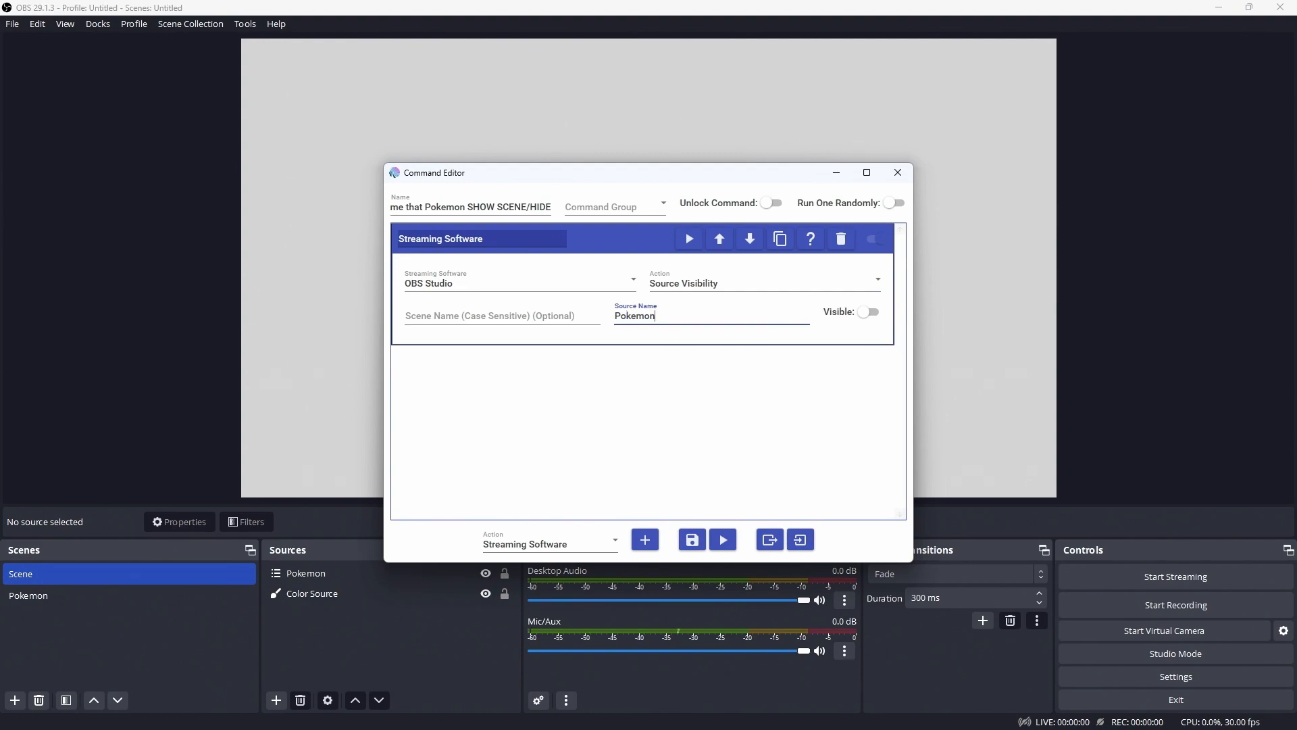
pyautogui.click(869, 313)
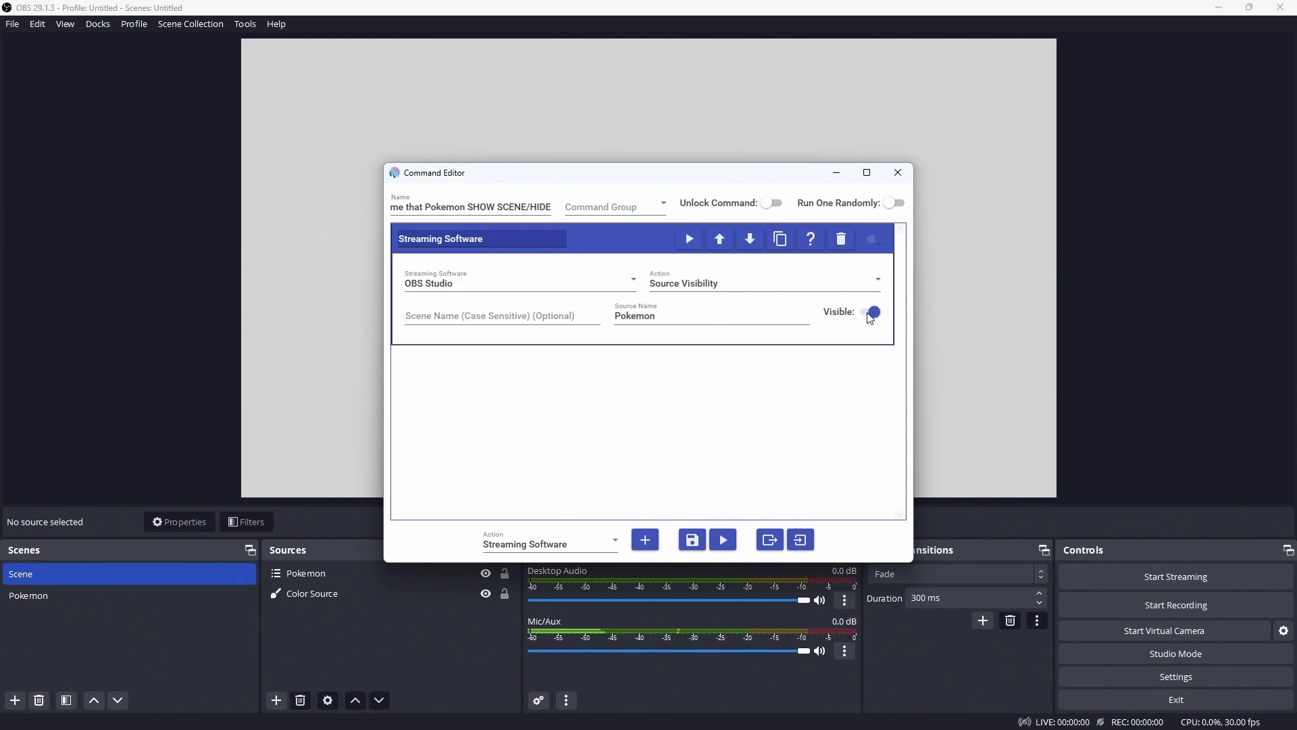
# Duplicate the Streaming Software action, turn Visible off in the copy, and collapse both actions
pyautogui.click(781, 240)
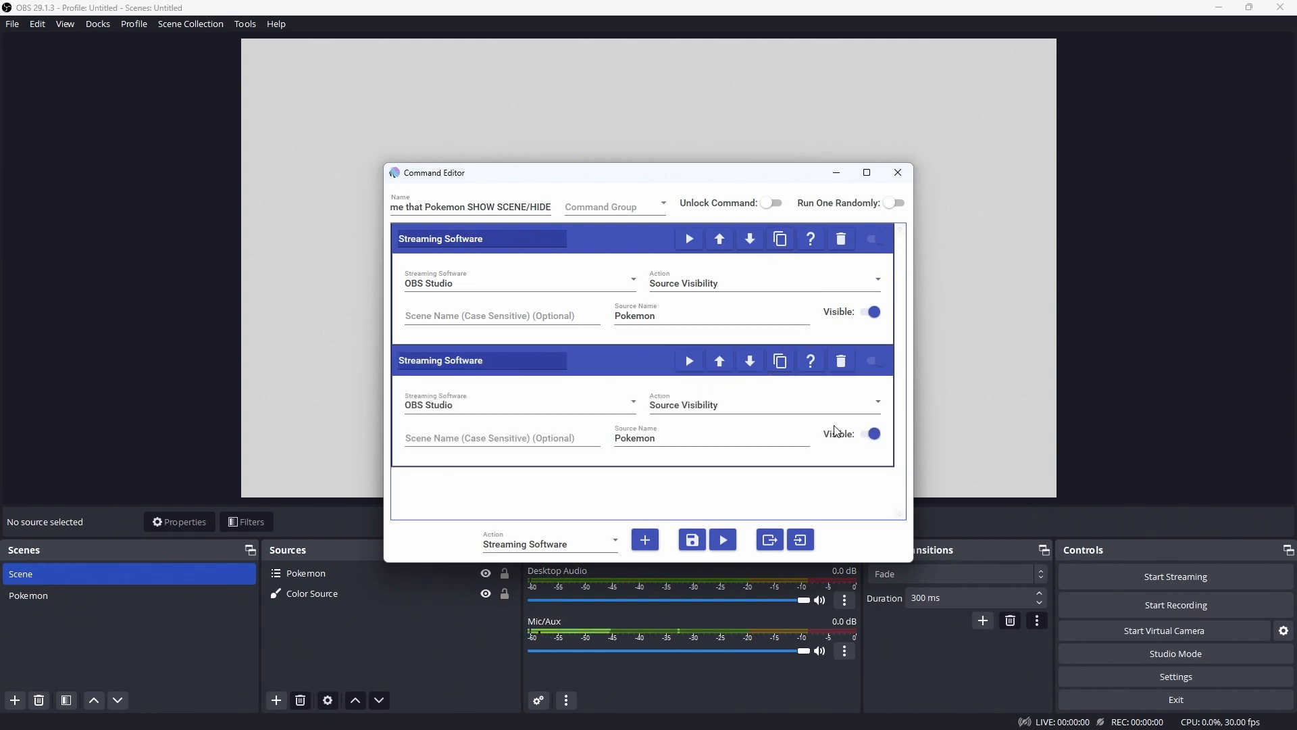
pyautogui.click(874, 436)
pyautogui.click(659, 360)
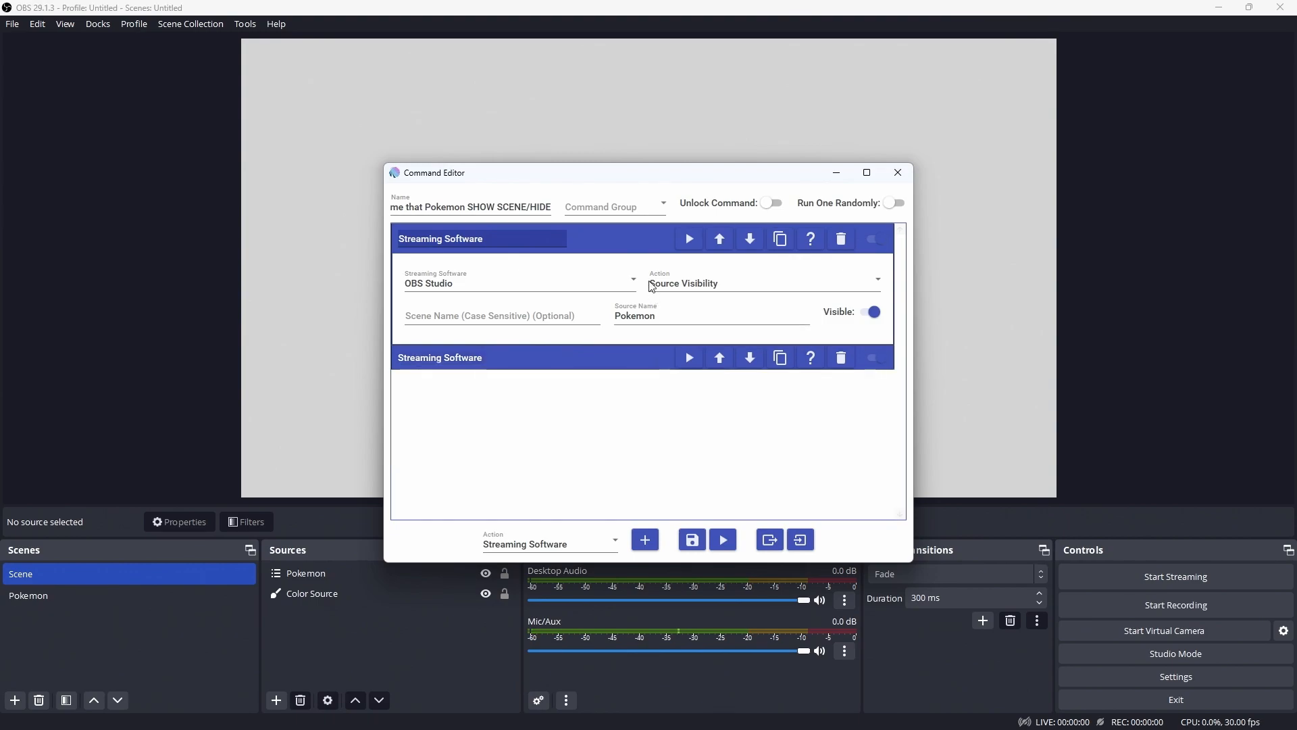
pyautogui.click(640, 247)
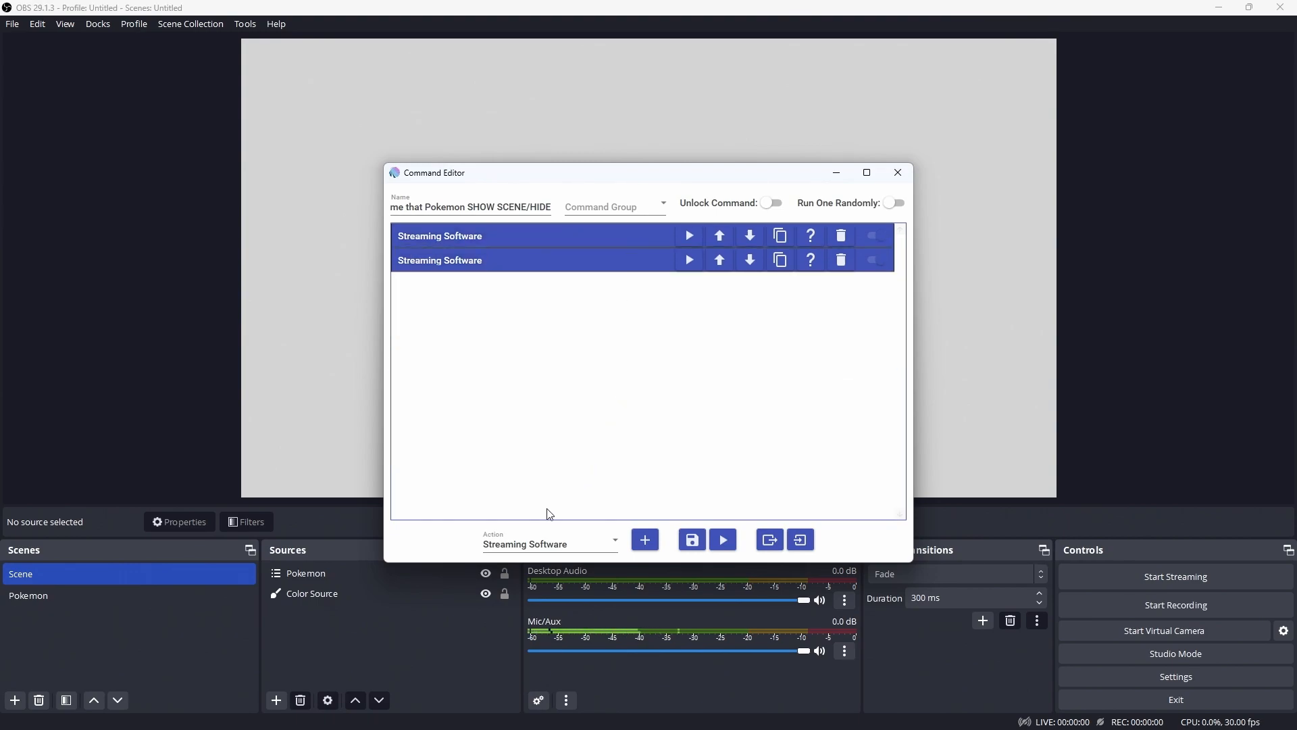
# Add a Wait action to the action group and set its amount to 320 seconds
pyautogui.click(525, 544)
pyautogui.click(519, 451)
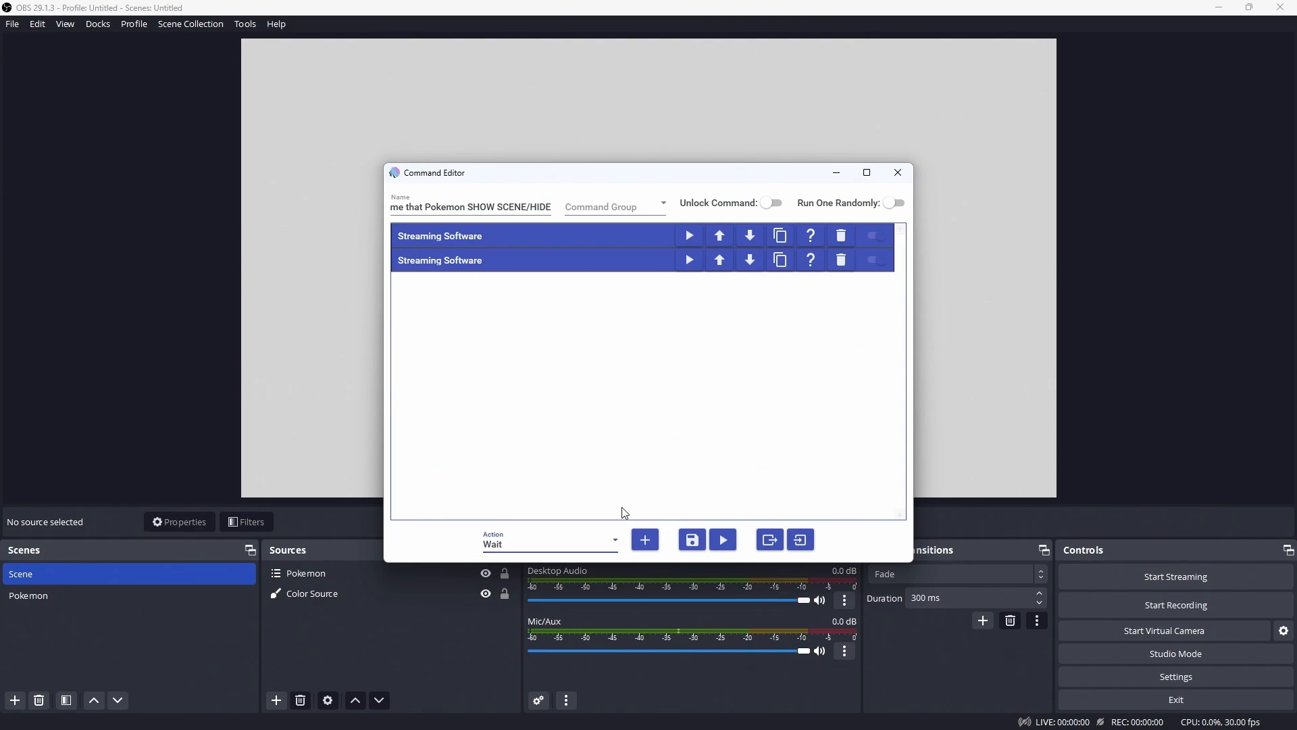
pyautogui.click(645, 540)
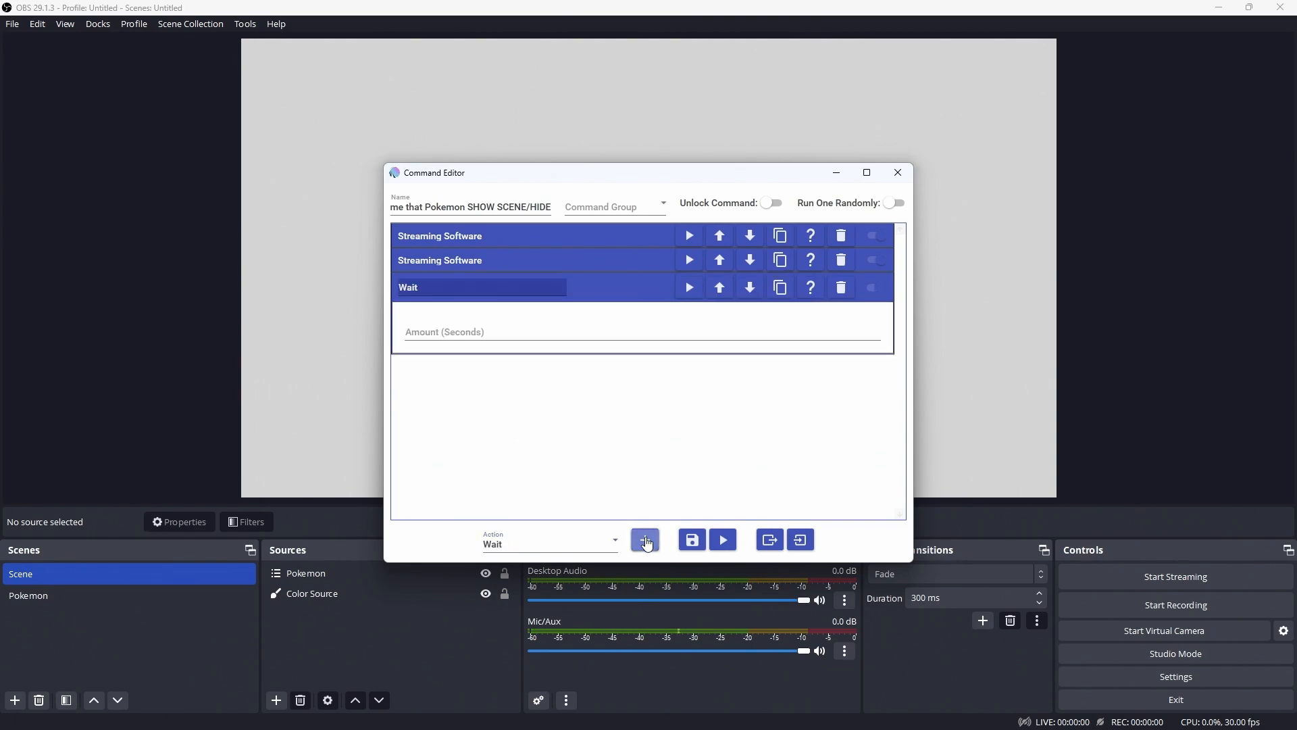
pyautogui.click(485, 332)
pyautogui.write('320')
# Move the Wait action between the two Streaming Software actions and save the action group
pyautogui.click(615, 297)
pyautogui.moveTo(615, 297); pyautogui.dragTo(614, 258)
pyautogui.click(586, 229)
pyautogui.click(602, 233)
pyautogui.click(600, 262)
pyautogui.click(600, 262)
pyautogui.click(598, 284)
pyautogui.click(598, 283)
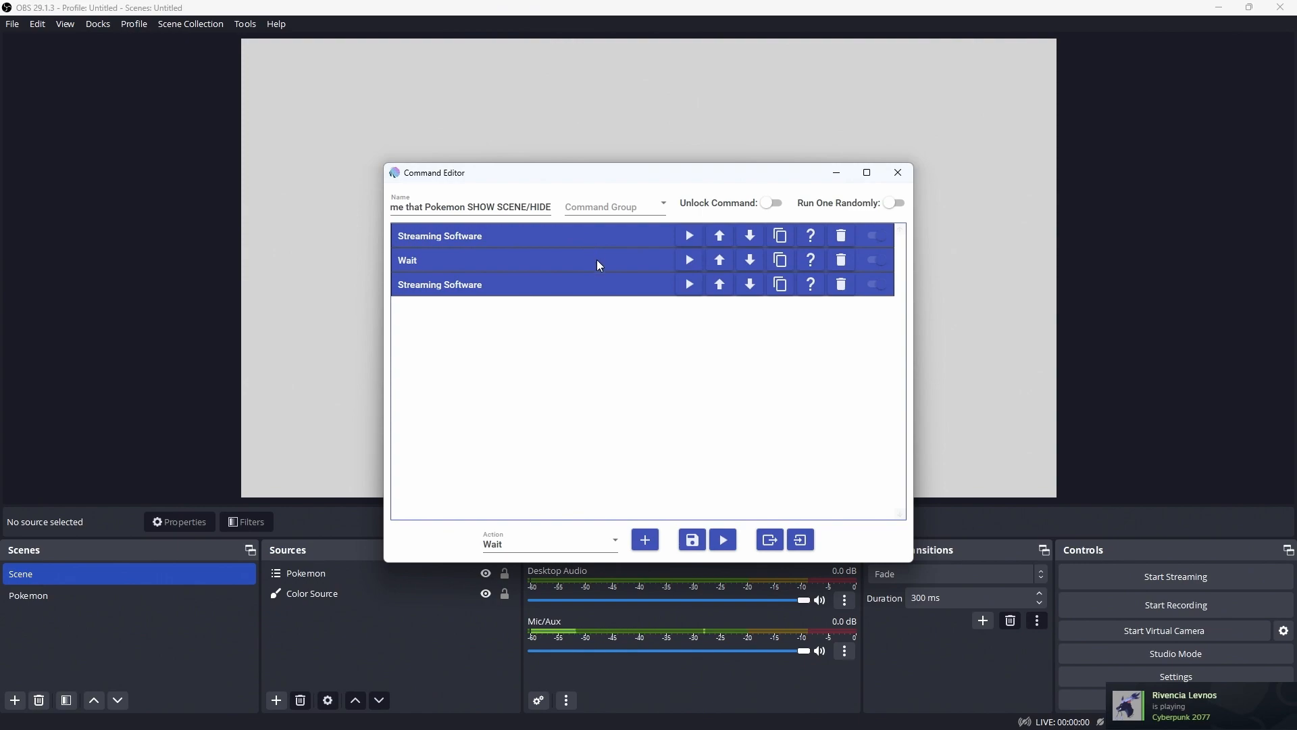
pyautogui.click(695, 544)
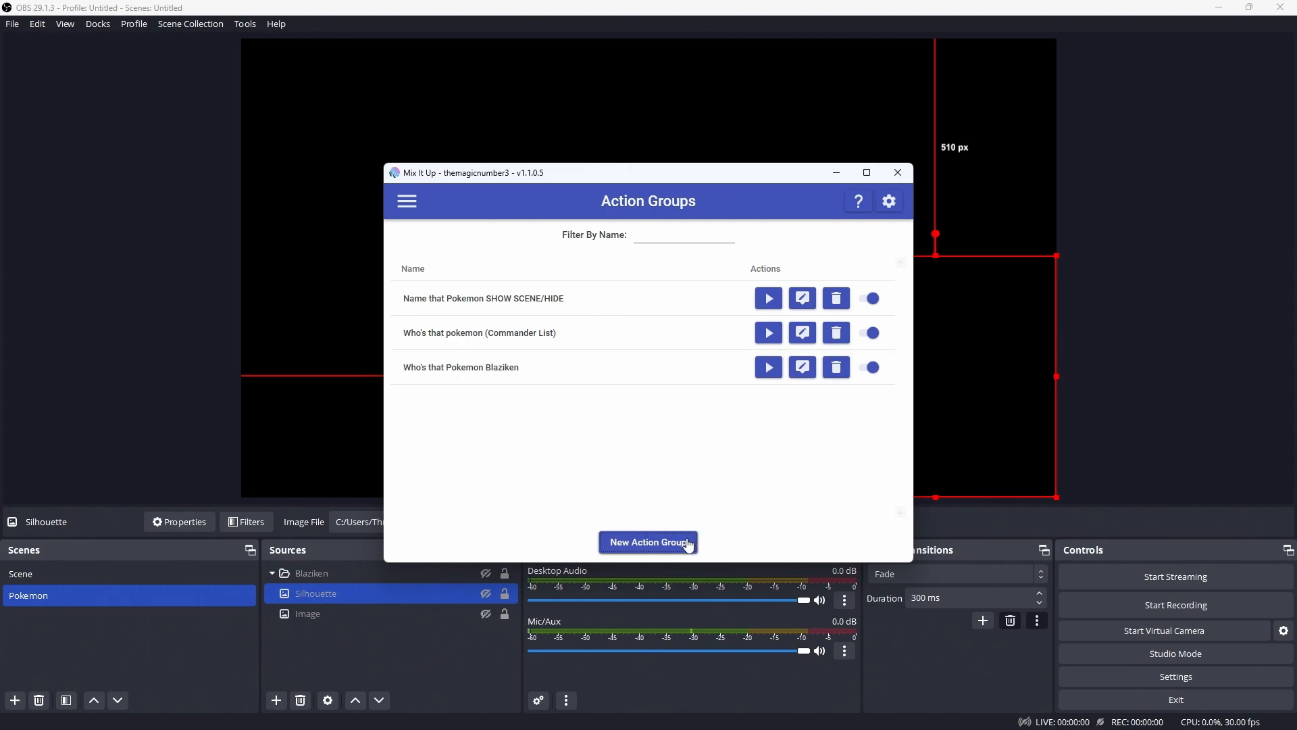
# Open the "Who's that Pokemon Blaziken" action group and examine its Twitch prediction, first Streaming Software action and first Wait action
pyautogui.click(810, 372)
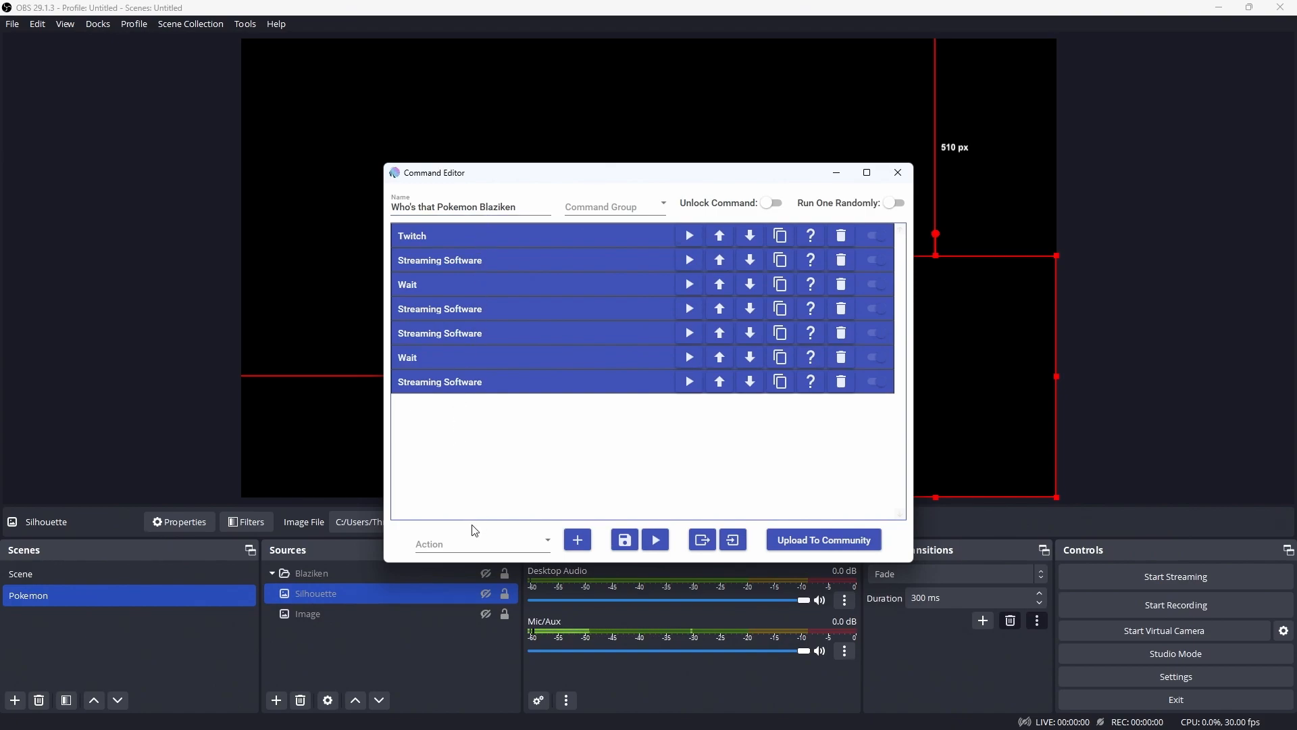
pyautogui.click(419, 236)
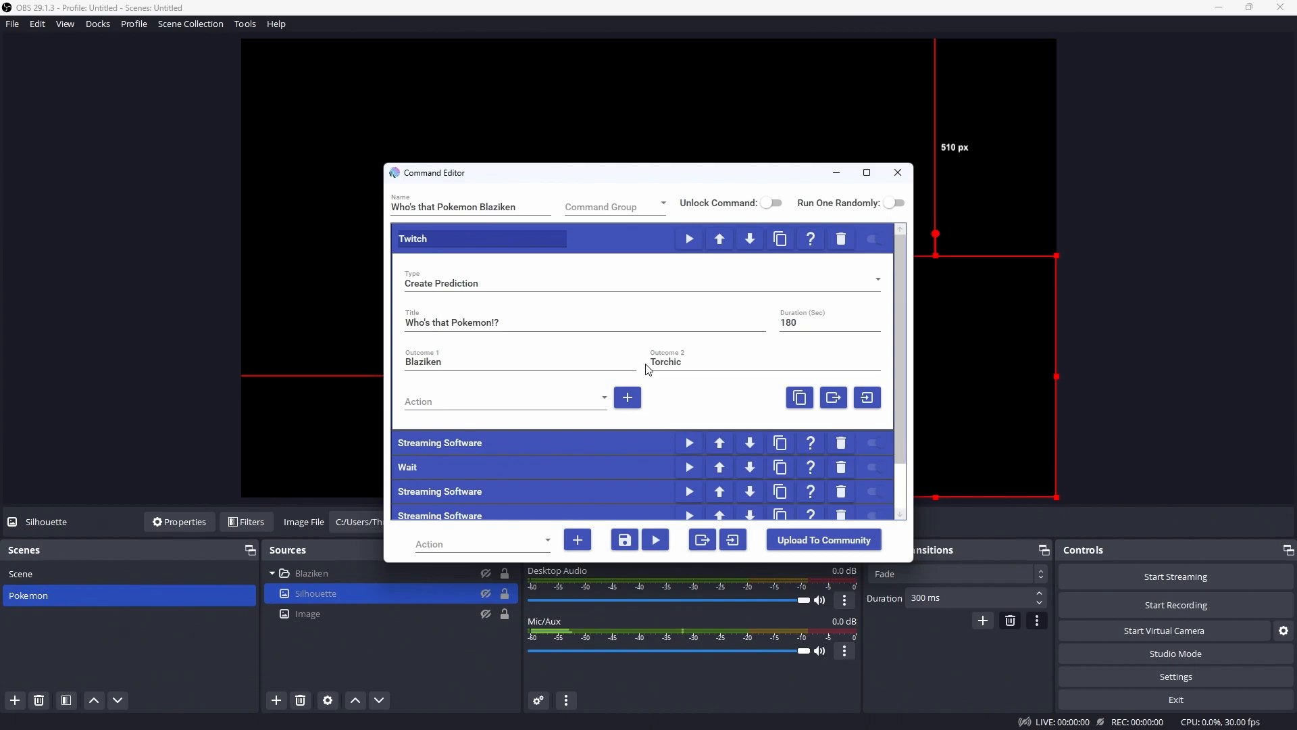
pyautogui.click(588, 239)
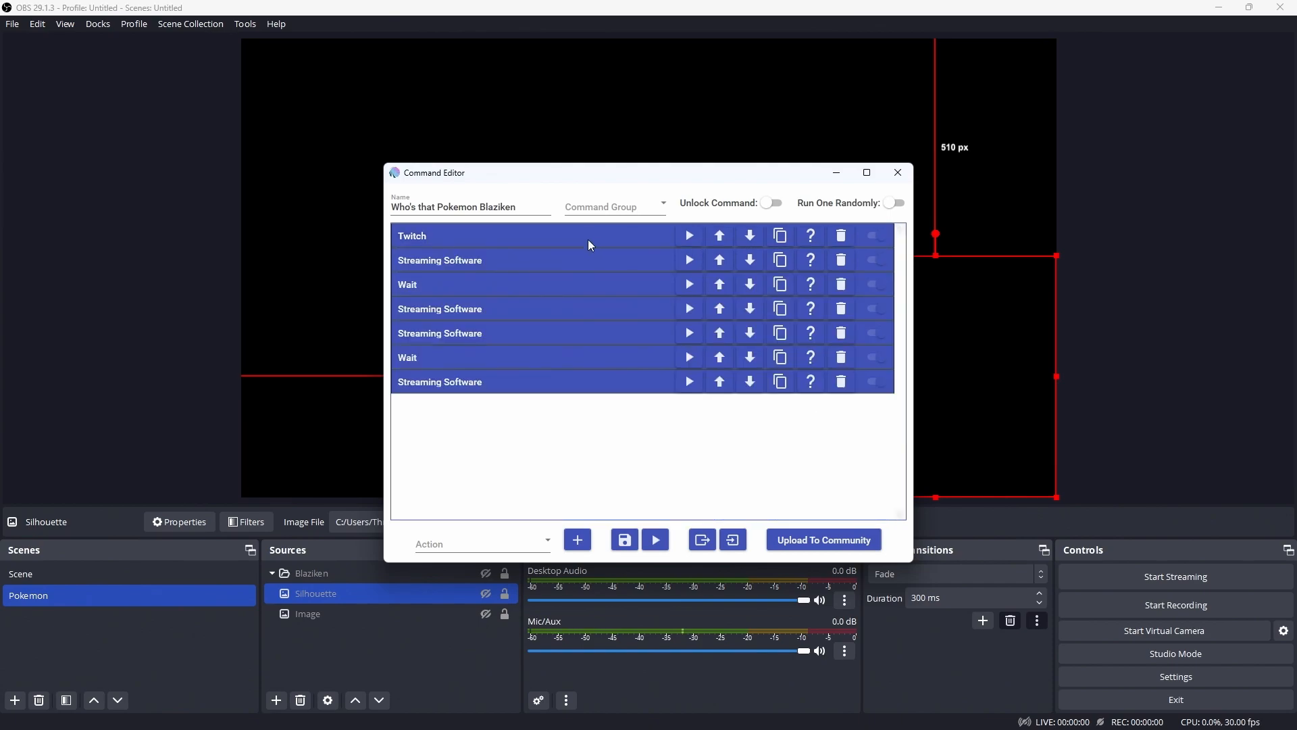
pyautogui.click(516, 263)
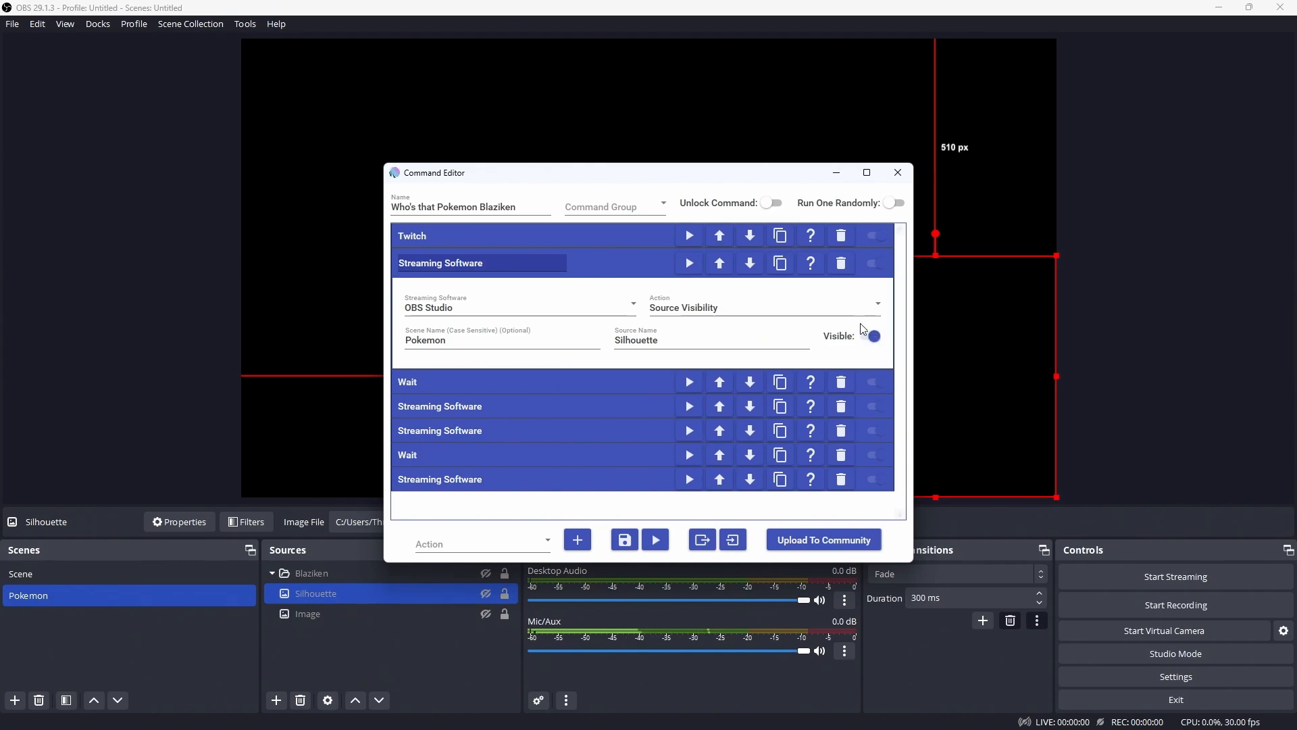
pyautogui.click(422, 381)
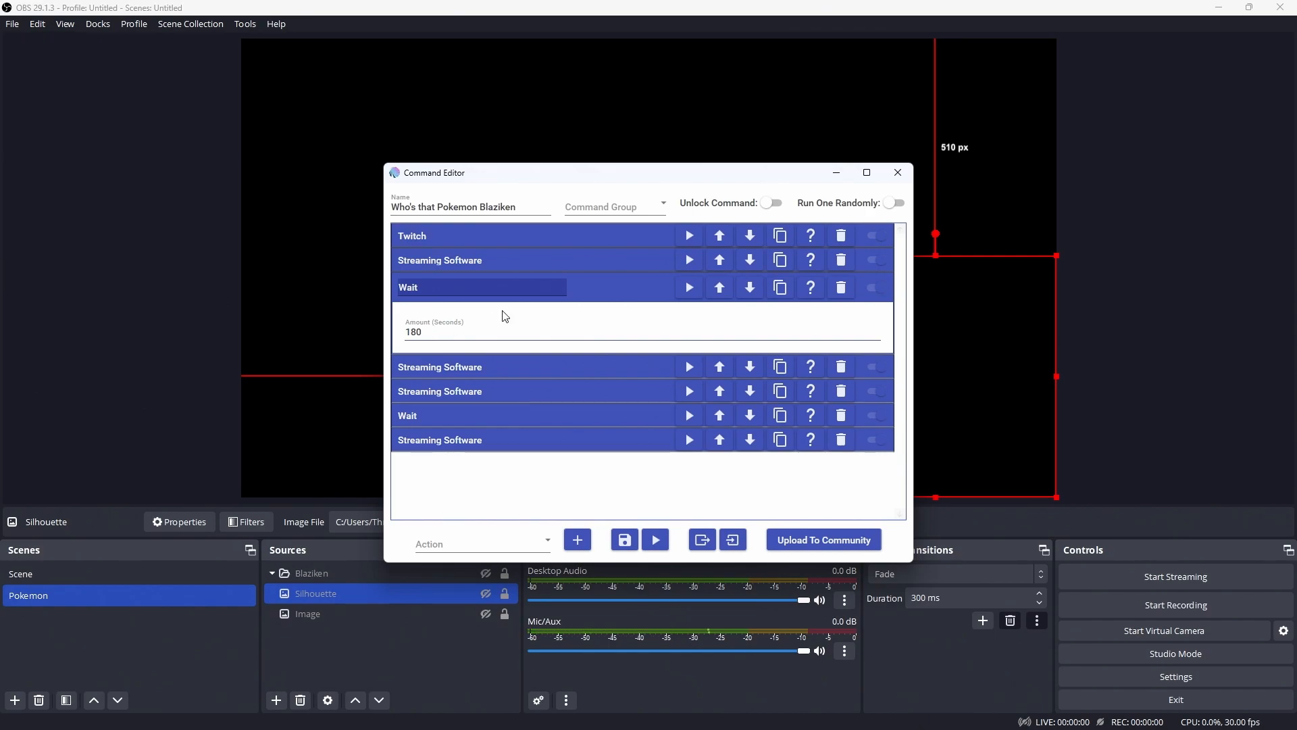
pyautogui.click(582, 237)
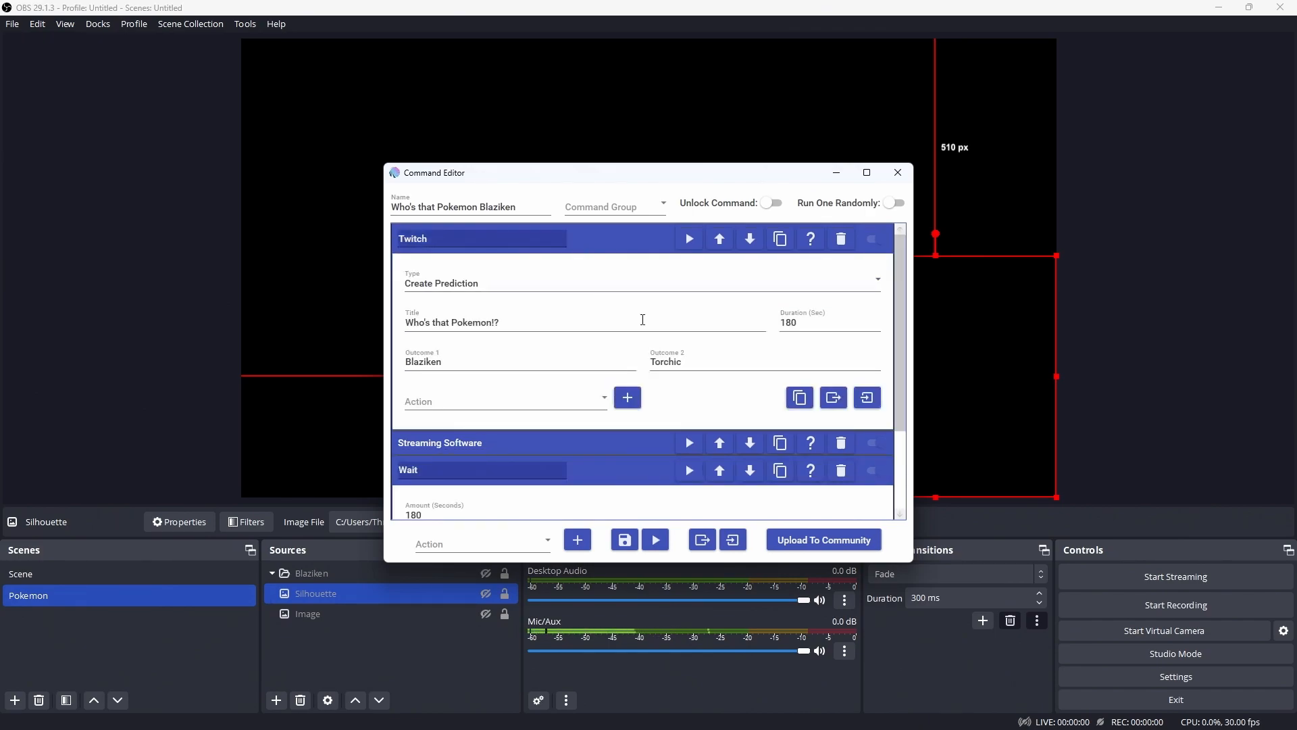
pyautogui.click(646, 240)
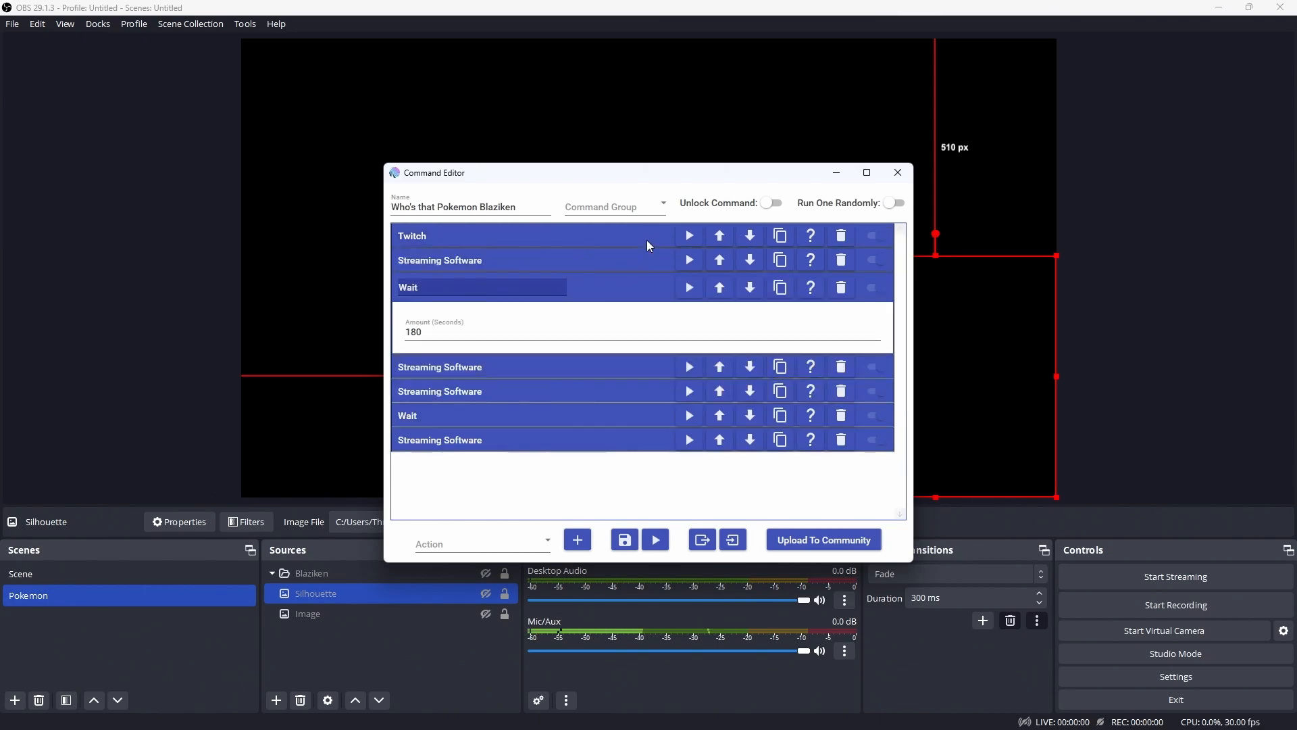
# Examine the two Streaming Software actions after the first Wait, comparing their Image and Silhouette visibility with the first Silhouette action
pyautogui.click(594, 379)
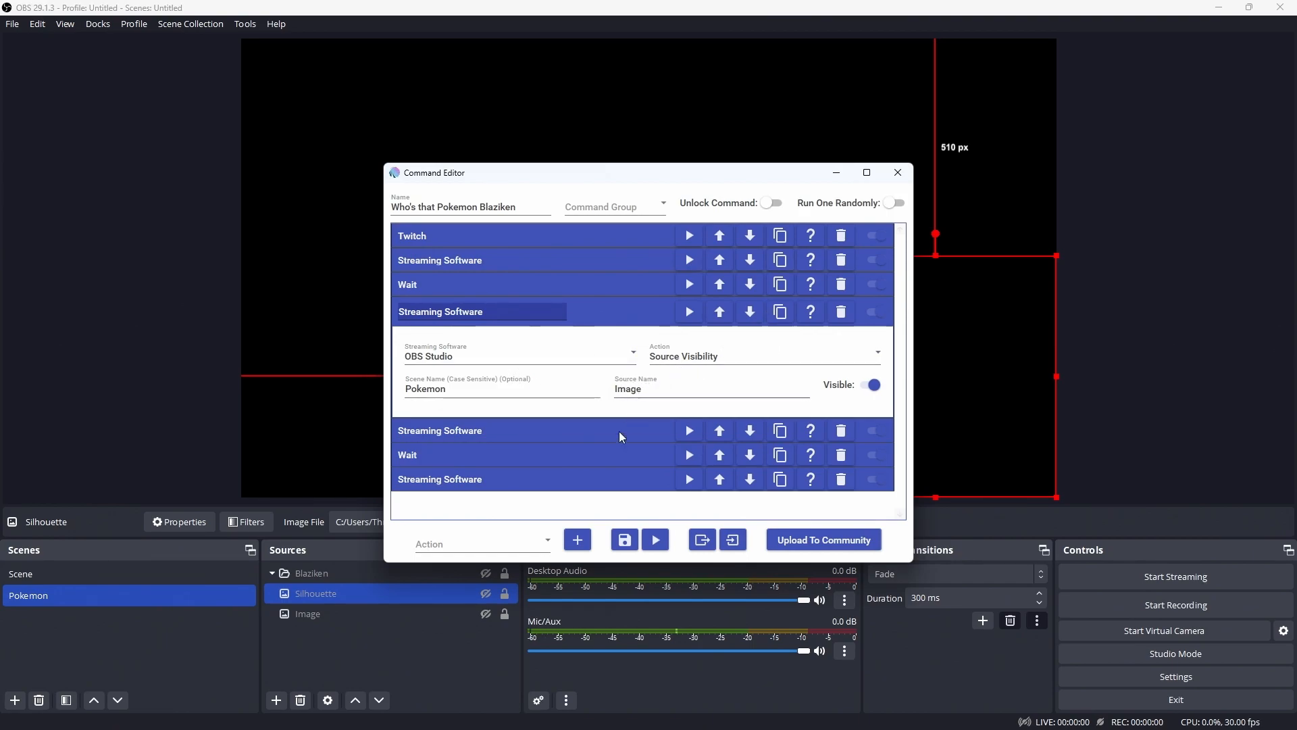
pyautogui.keyDown('ctrl'); pyautogui.click(346, 616); pyautogui.keyUp('ctrl')
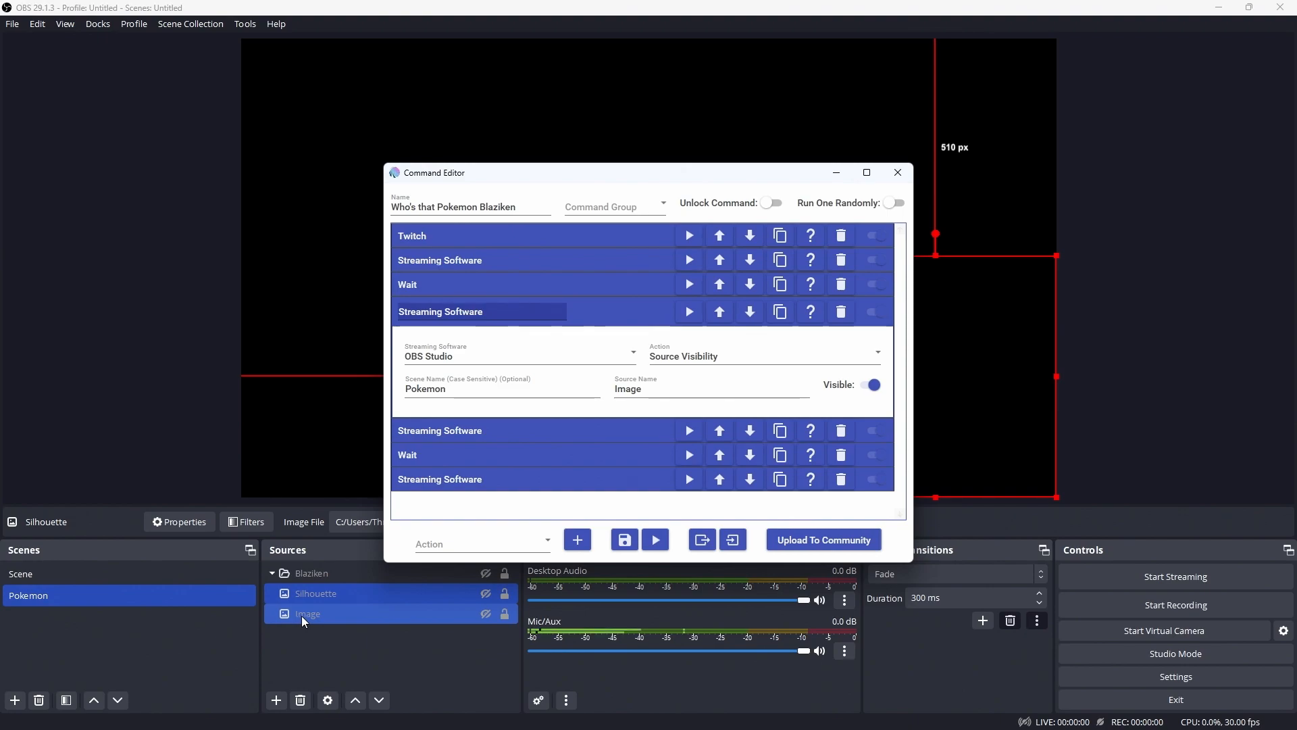
pyautogui.click(591, 431)
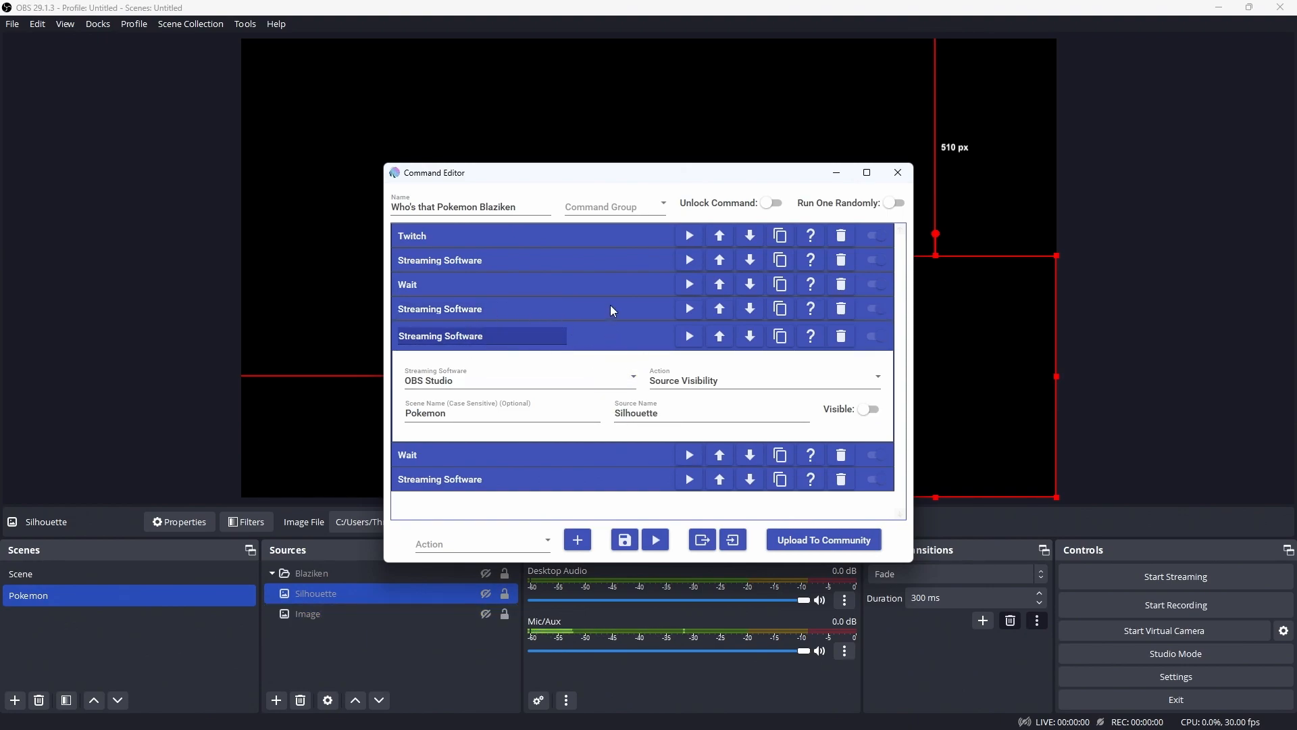
pyautogui.click(615, 261)
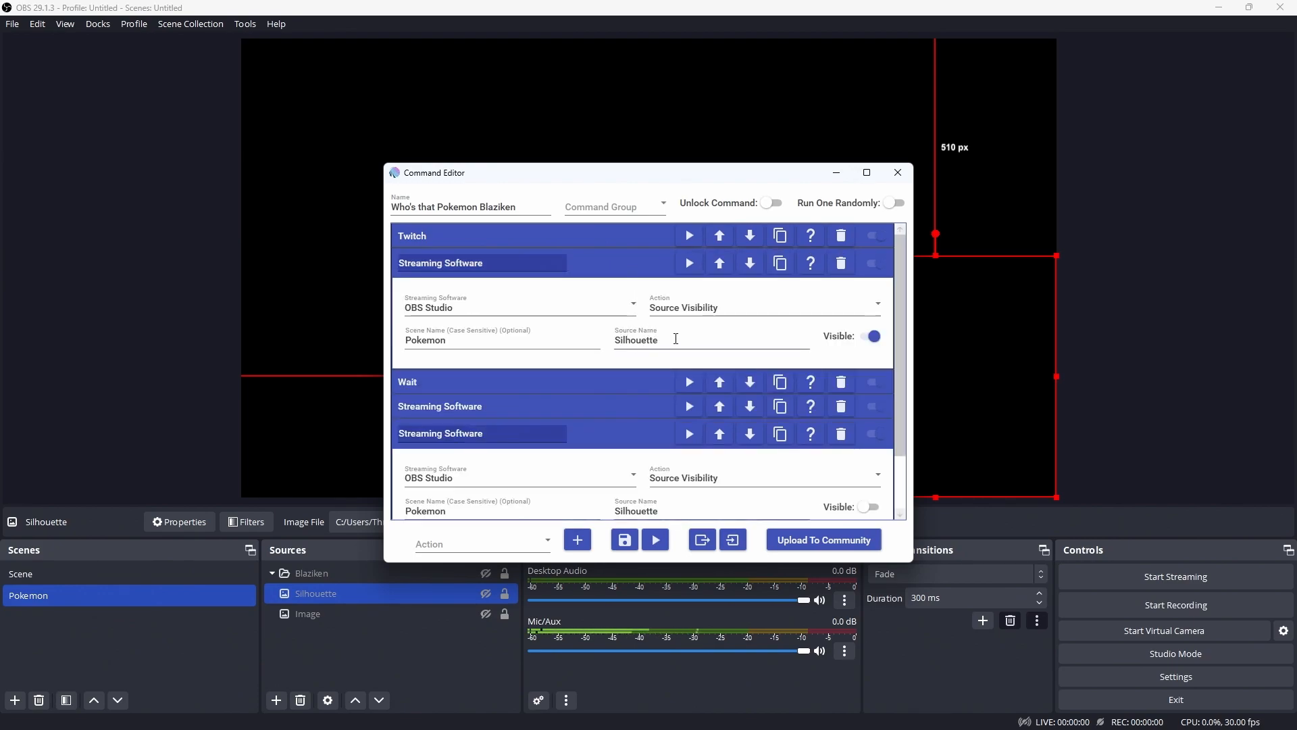
pyautogui.click(636, 265)
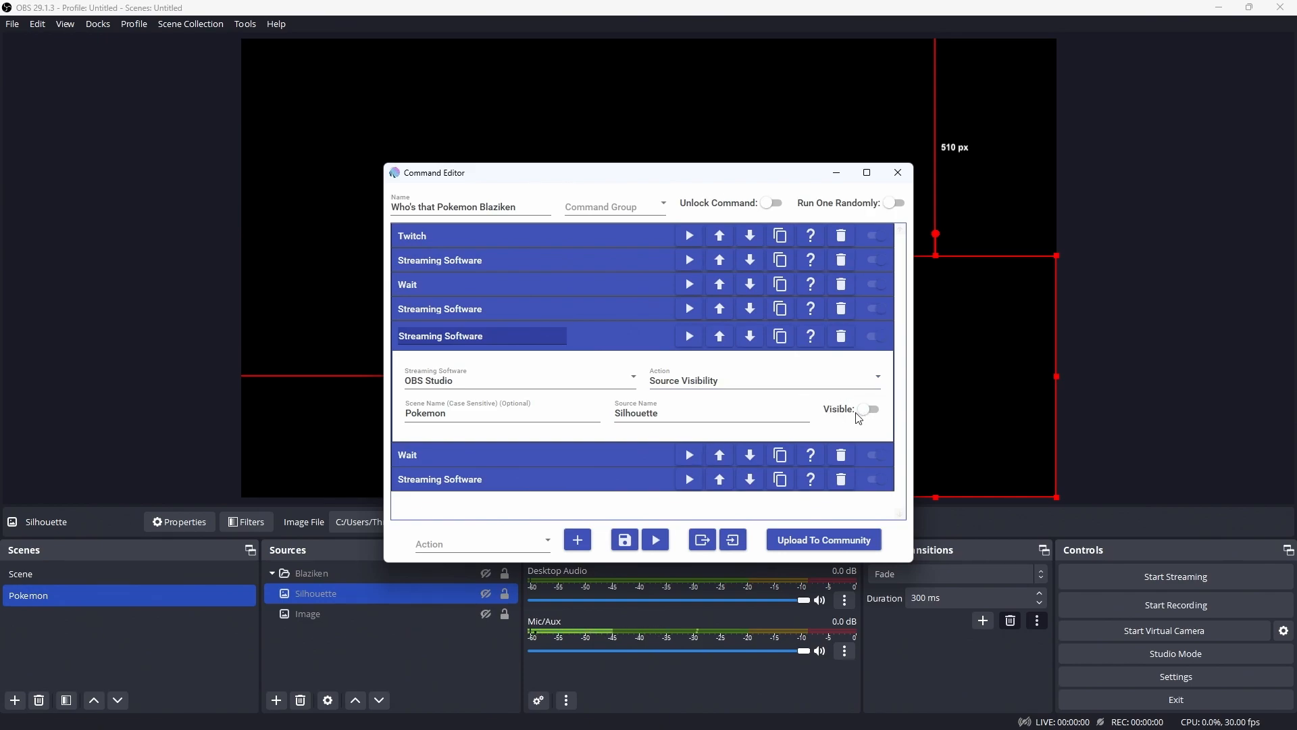
pyautogui.click(644, 419)
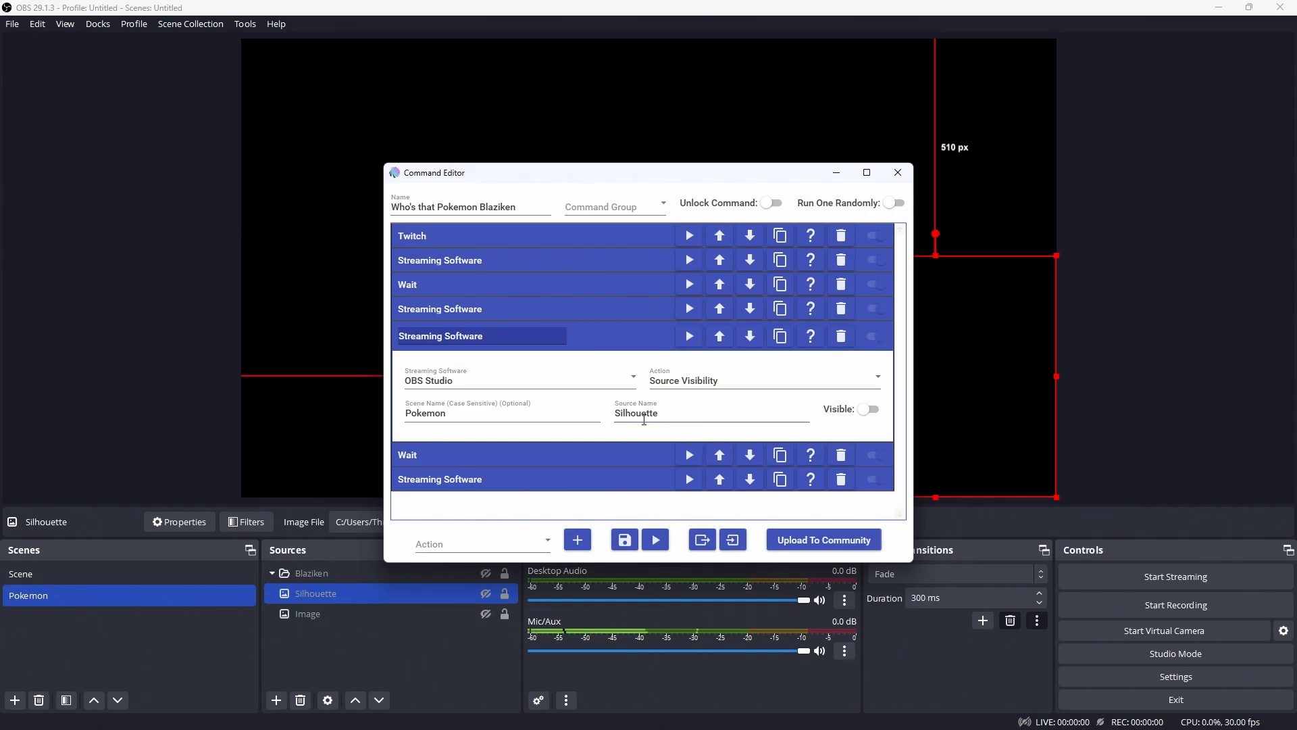
pyautogui.click(593, 309)
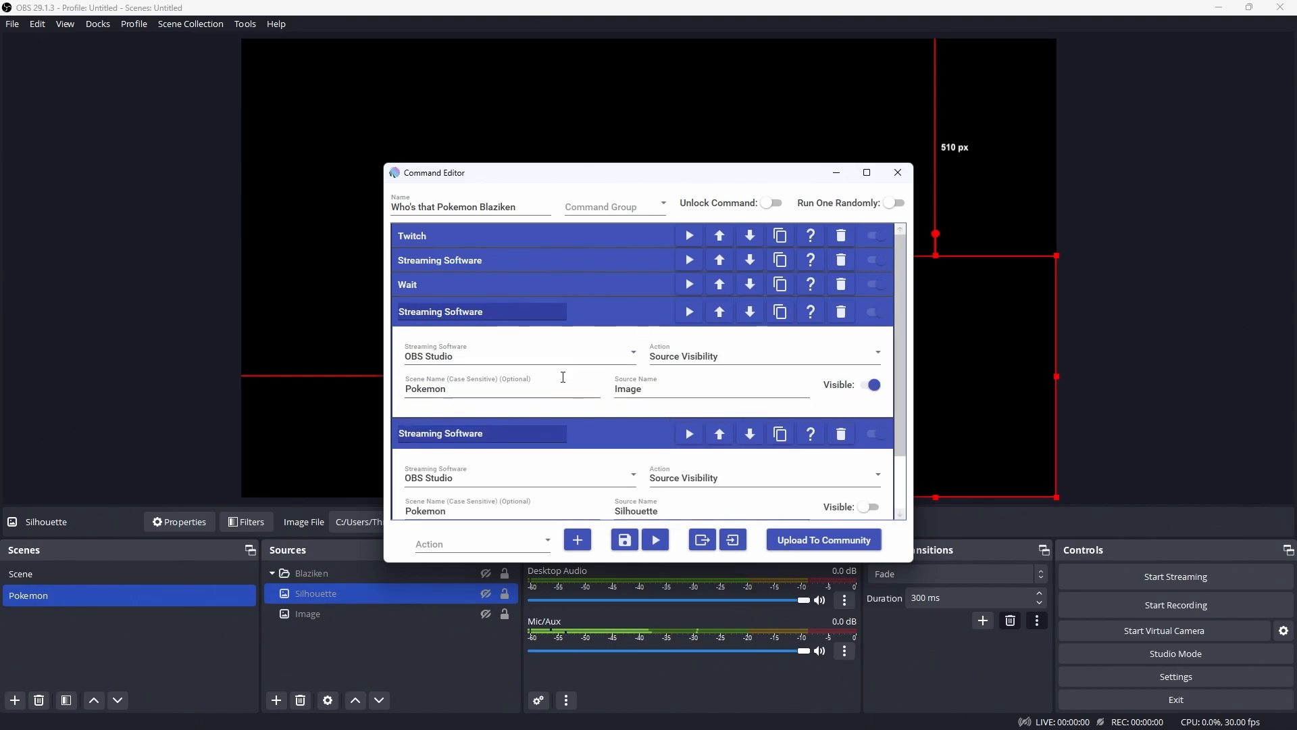
pyautogui.click(601, 310)
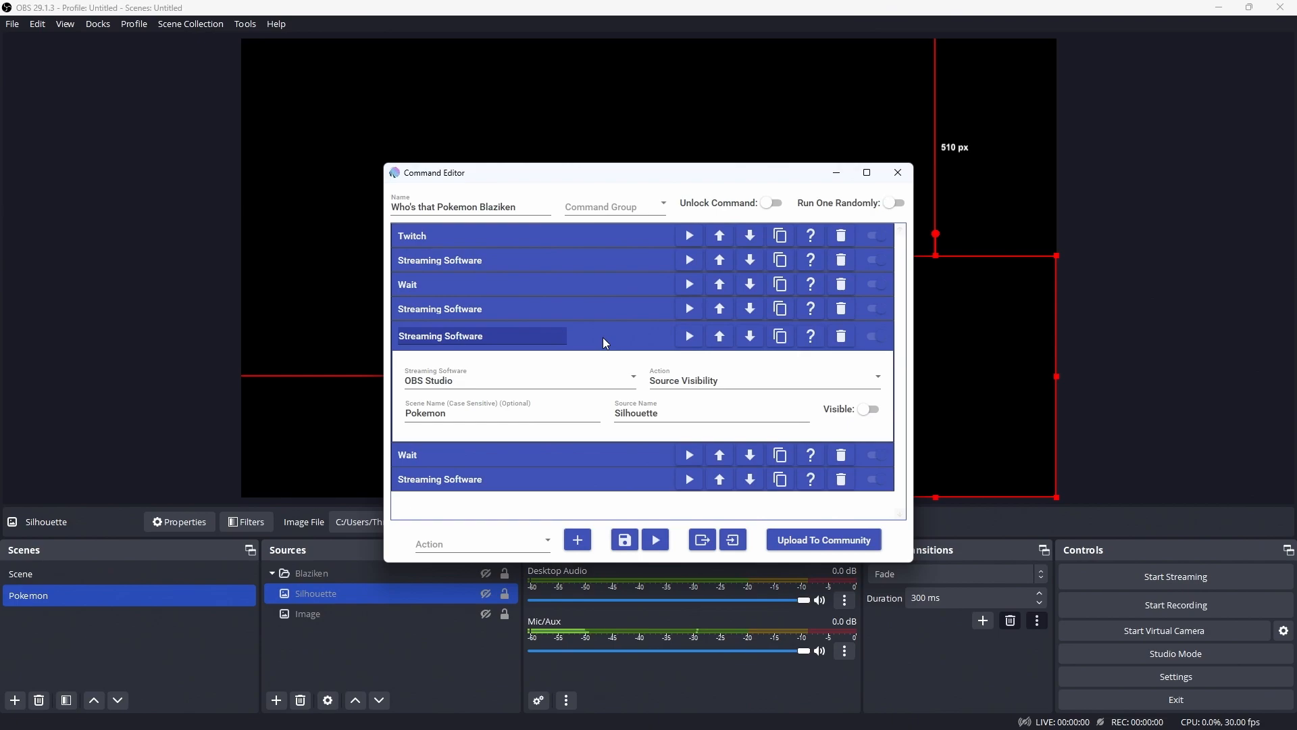
pyautogui.click(603, 337)
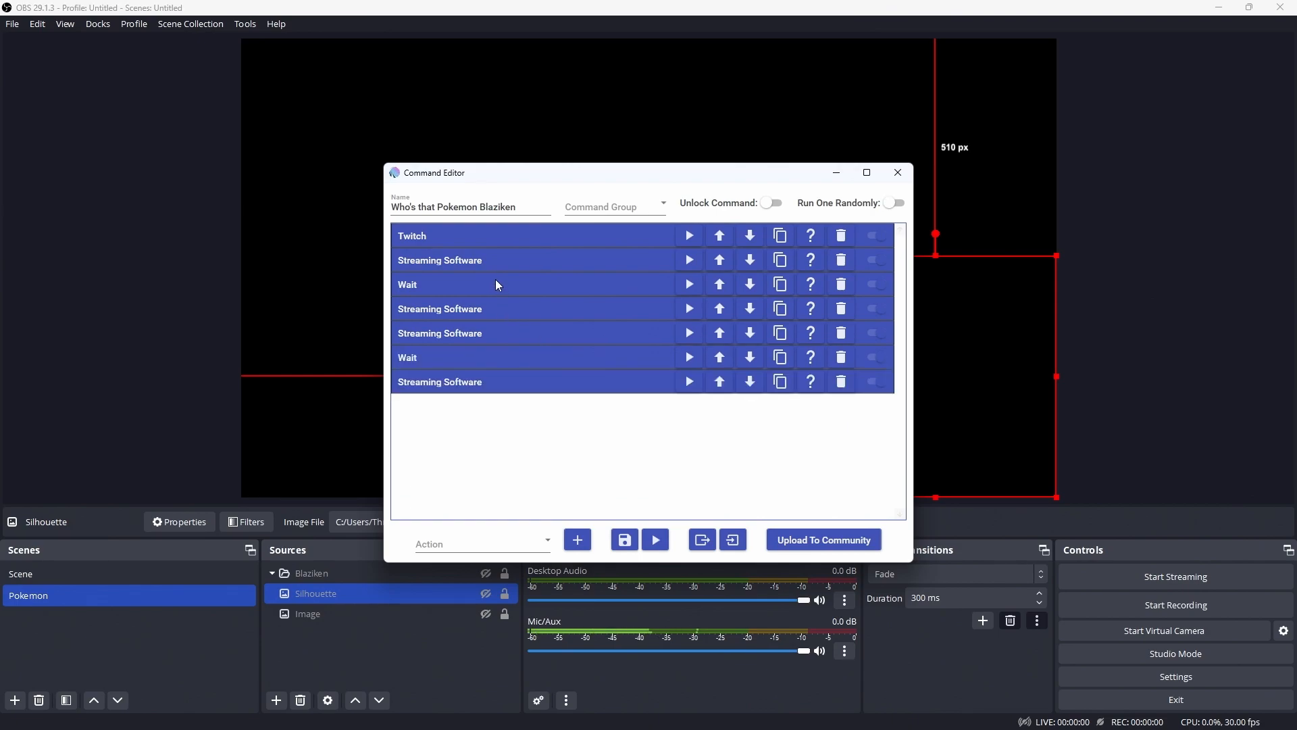
# Examine the second Wait action's amount and the final Image visibility action, comparing it with the earlier Image action
pyautogui.click(528, 354)
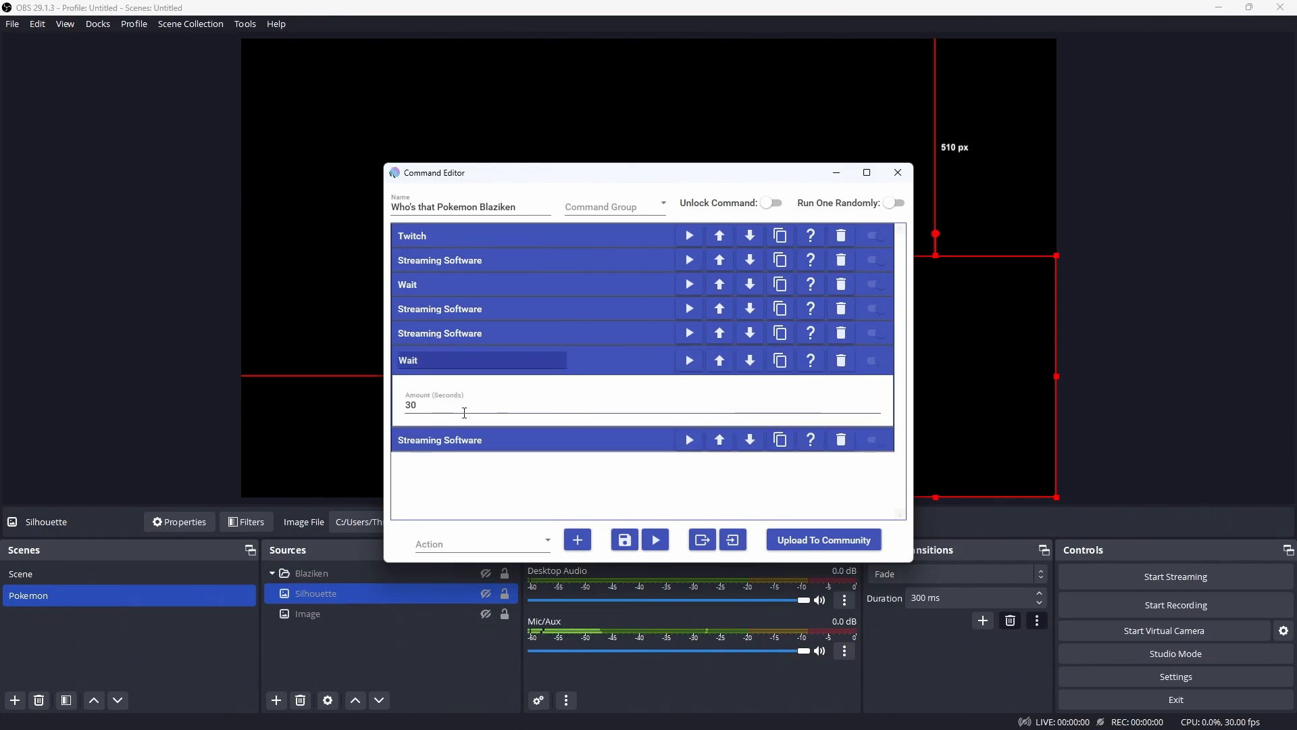
pyautogui.click(615, 363)
pyautogui.click(607, 381)
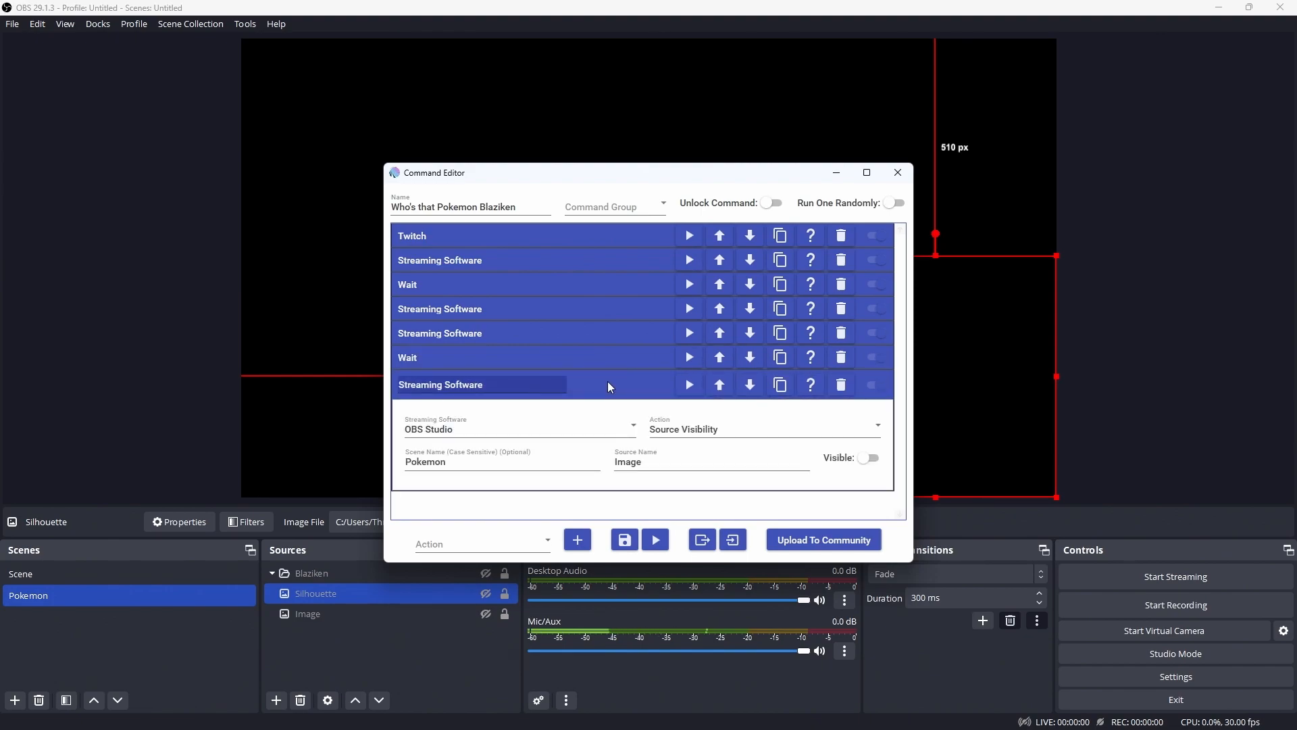
pyautogui.click(607, 329)
pyautogui.click(610, 307)
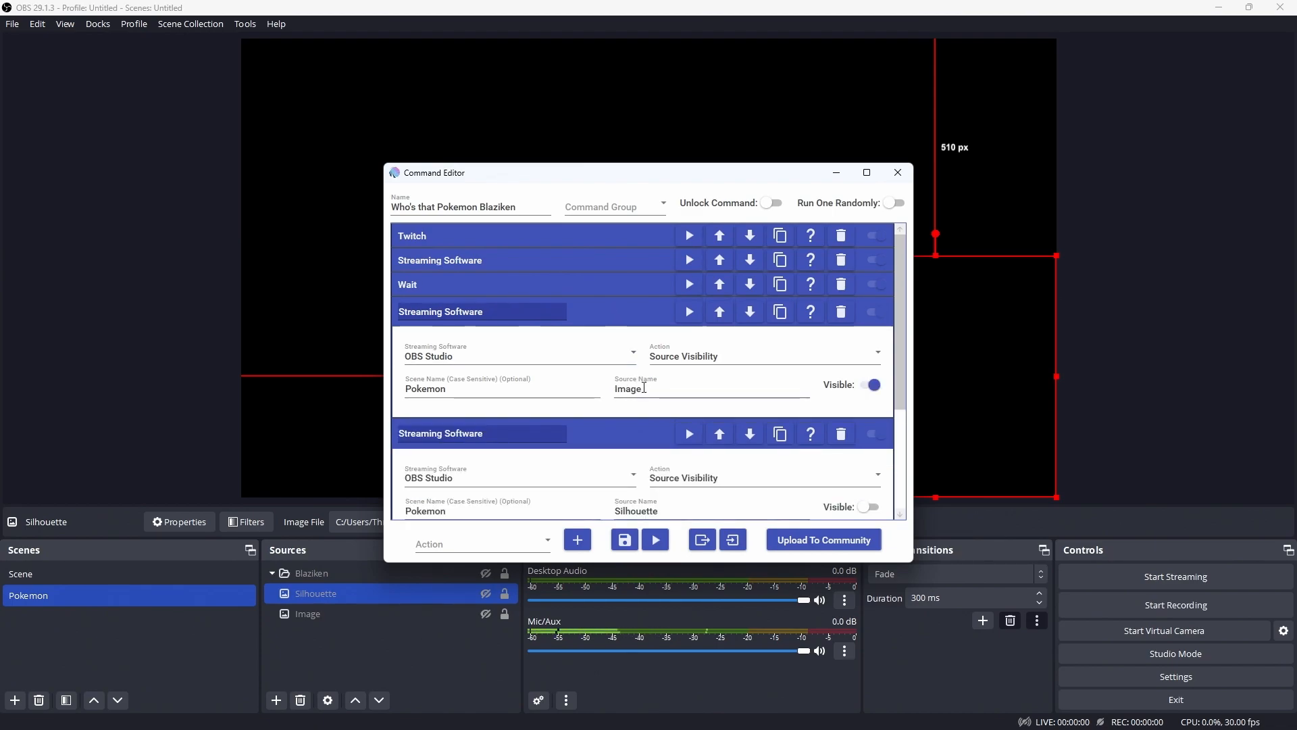
pyautogui.click(633, 425)
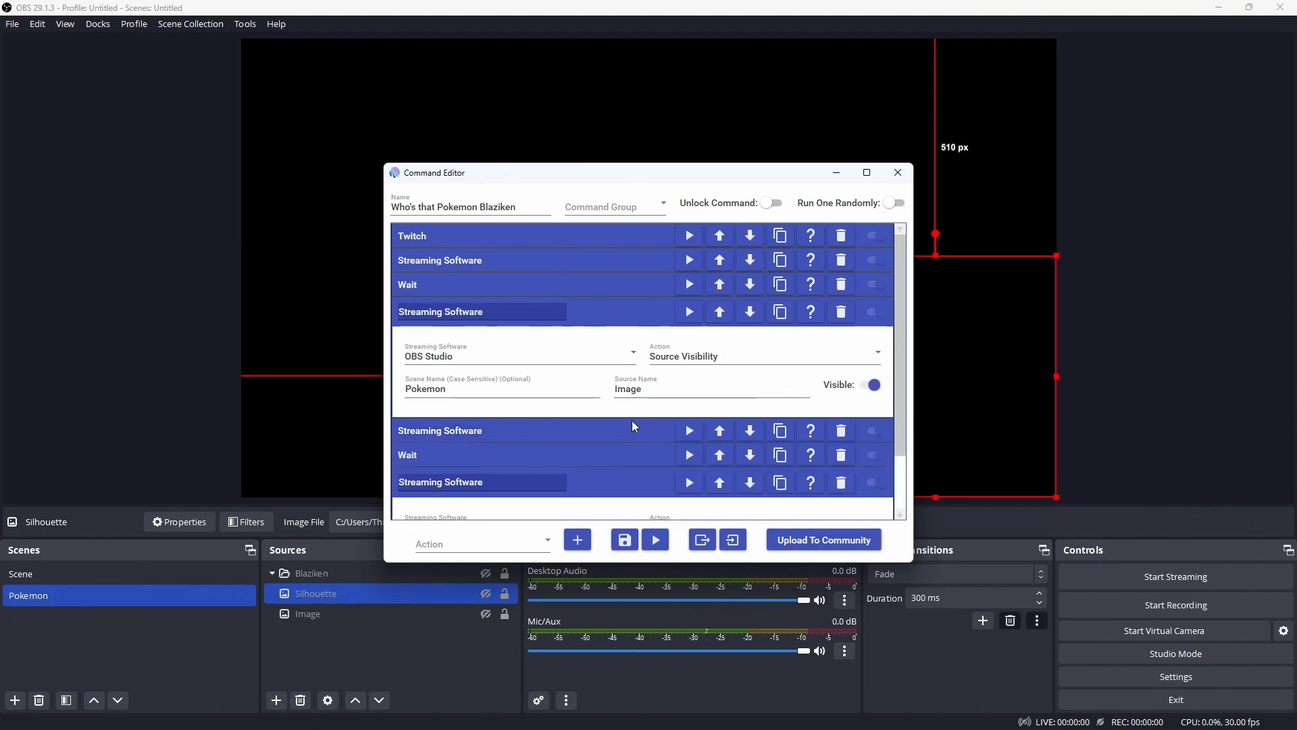
pyautogui.click(617, 317)
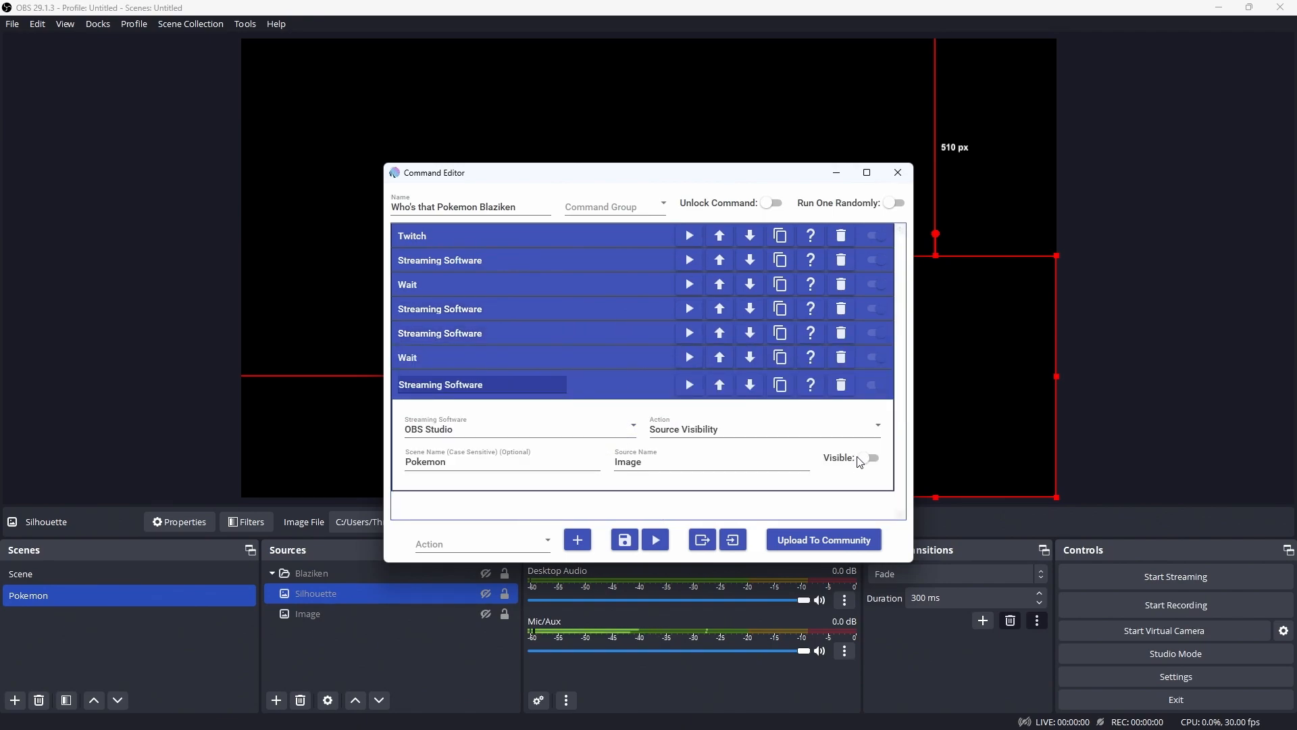
pyautogui.click(614, 376)
# Review the start of the sequence again: the Twitch prediction settings, the Silhouette visibility action and the Wait that follows it
pyautogui.click(610, 236)
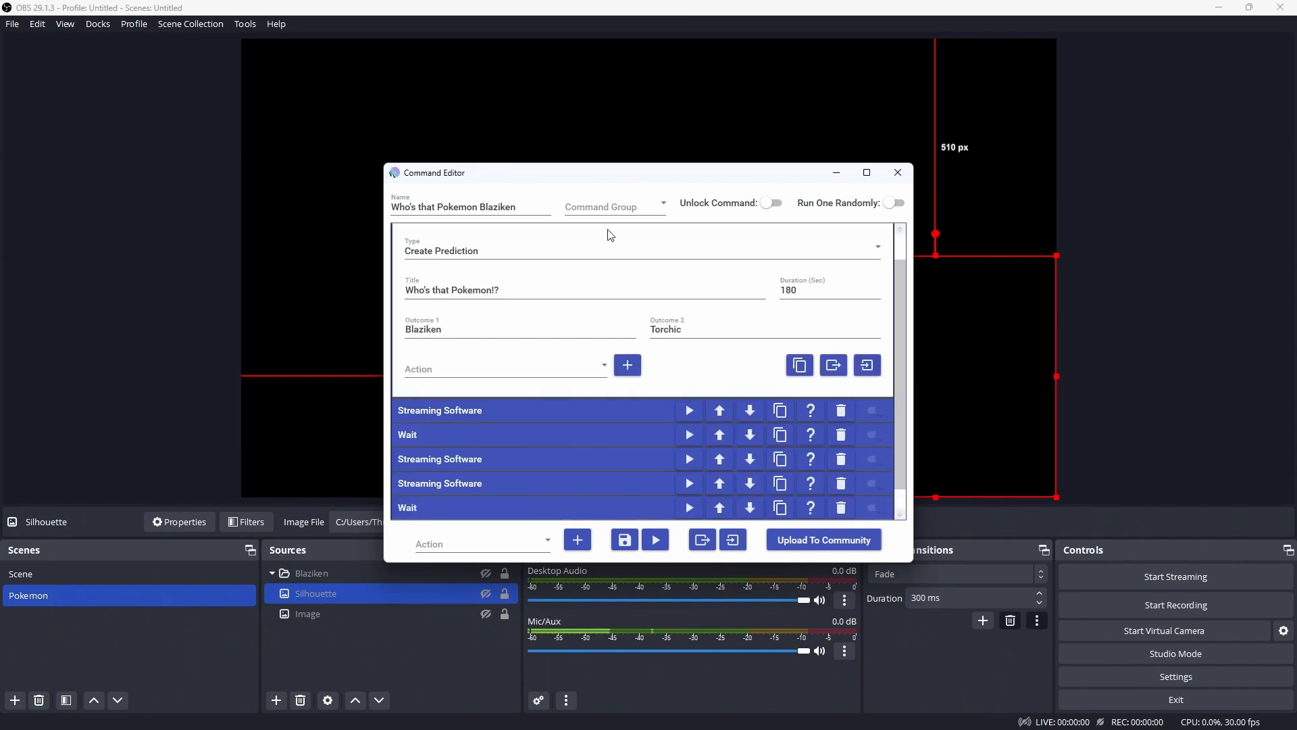
pyautogui.scroll(1, 612, 236)
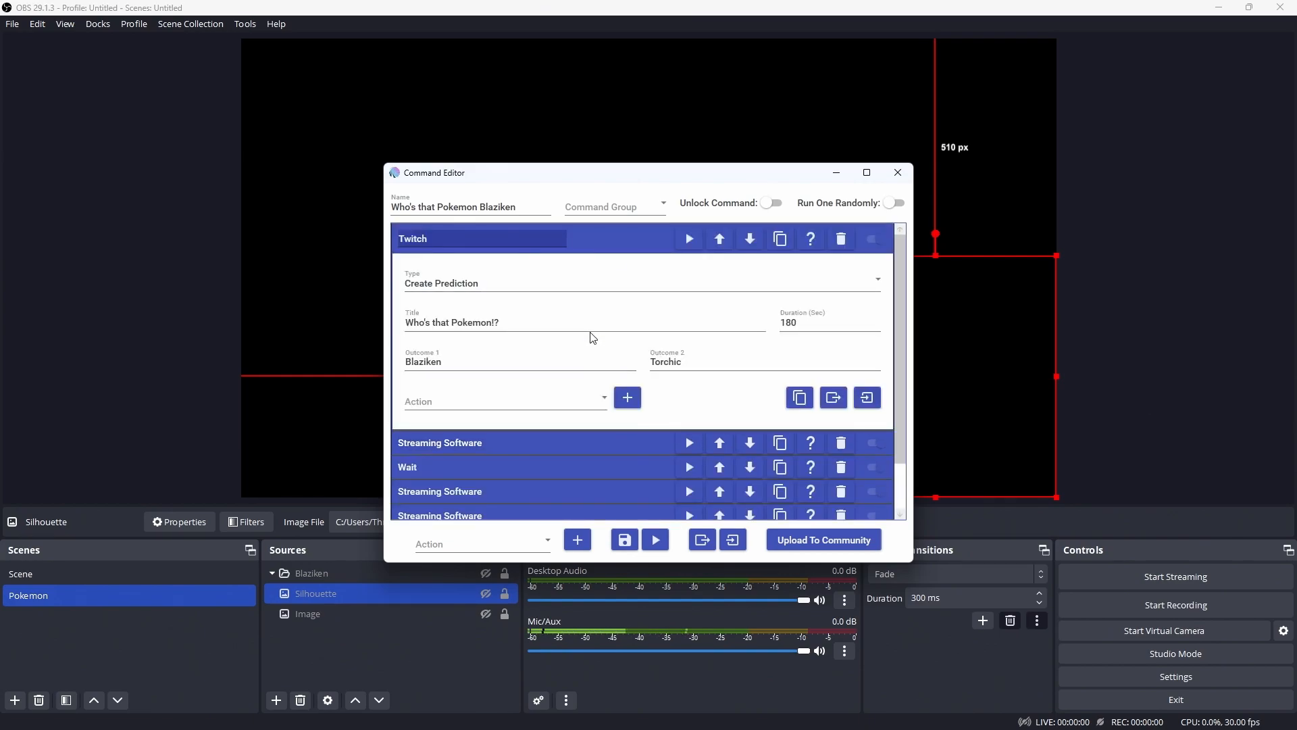
pyautogui.click(614, 238)
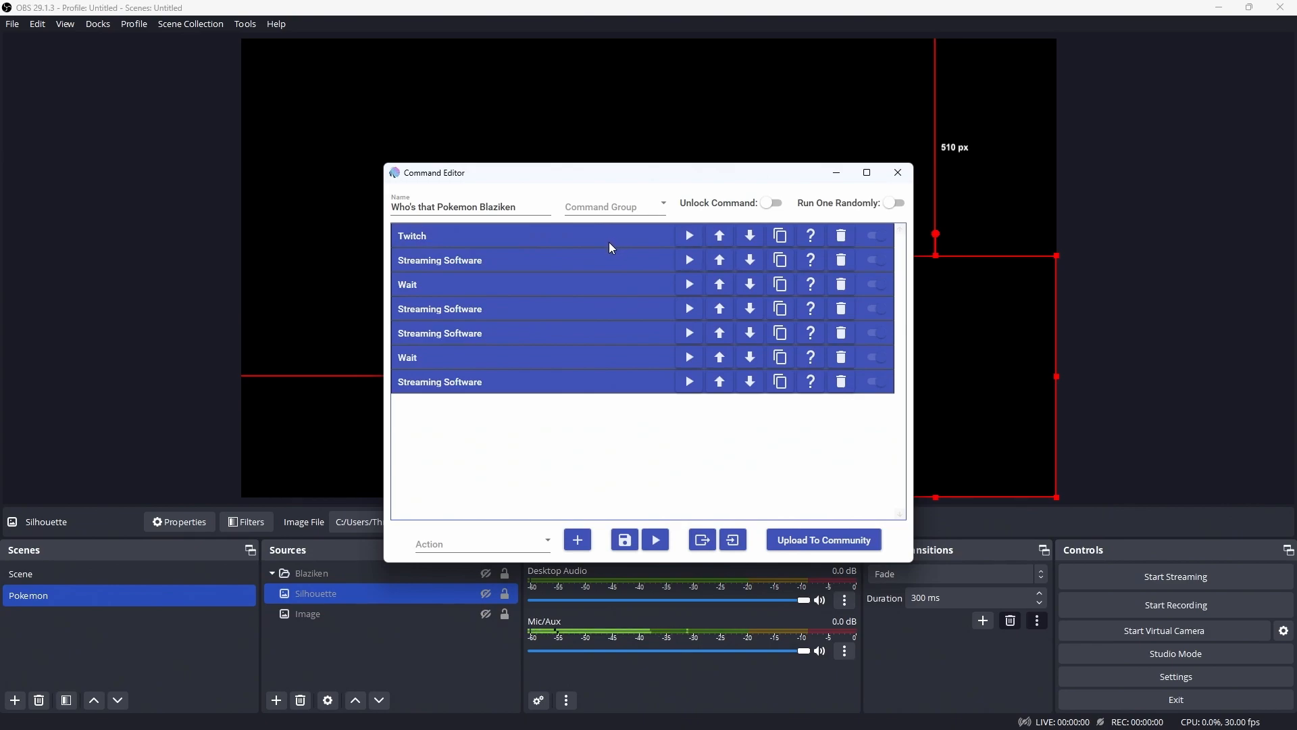
pyautogui.click(611, 261)
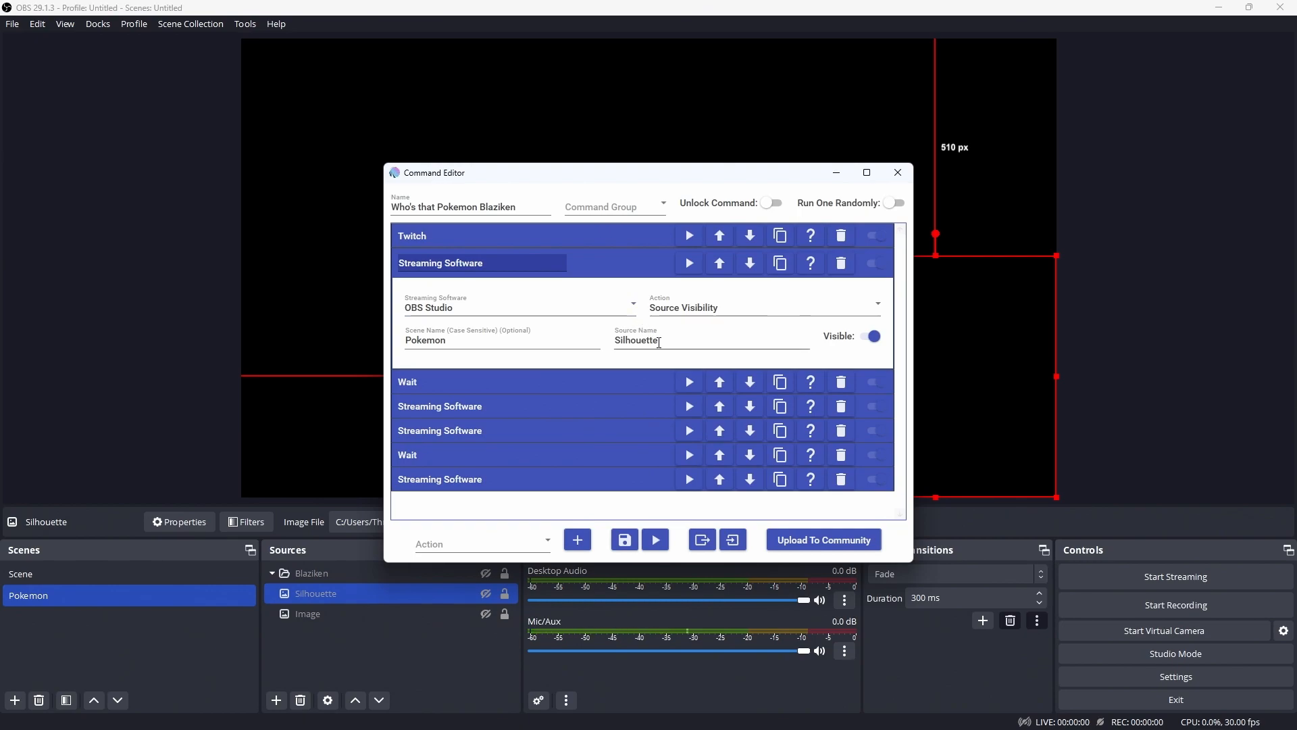
pyautogui.click(594, 373)
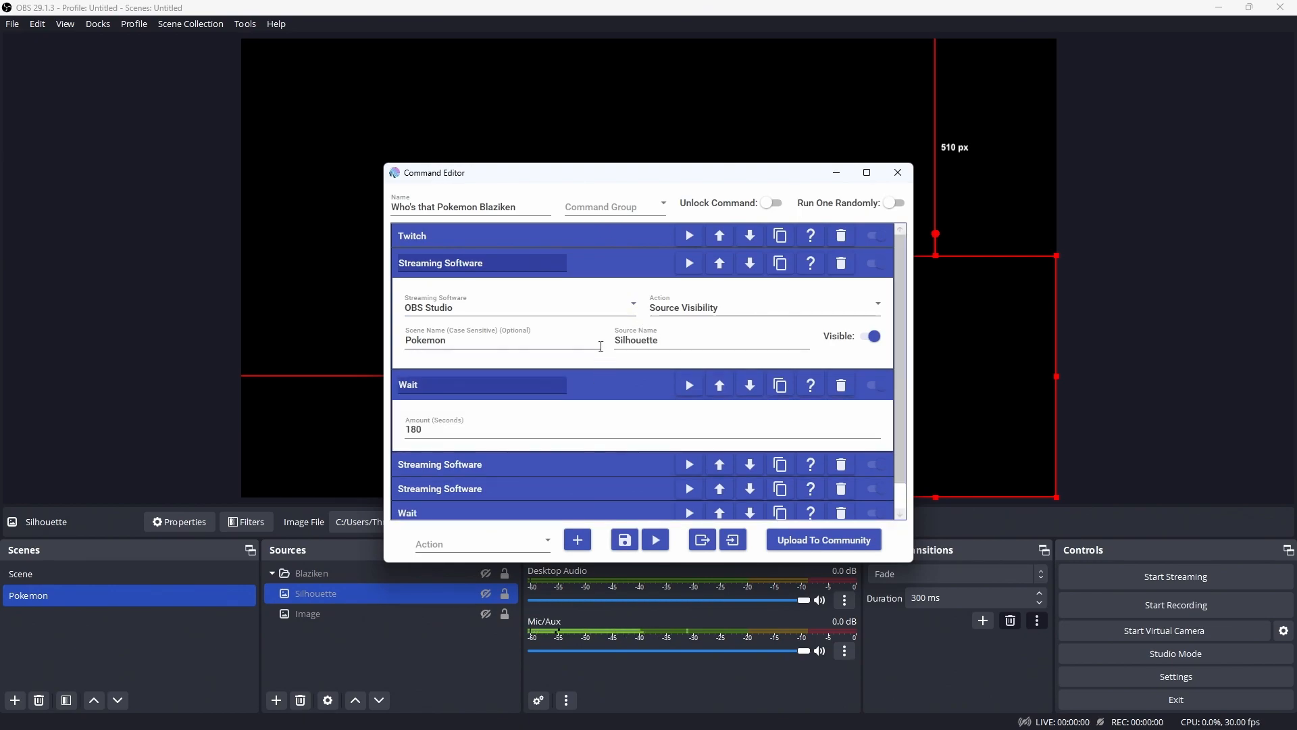
pyautogui.click(614, 262)
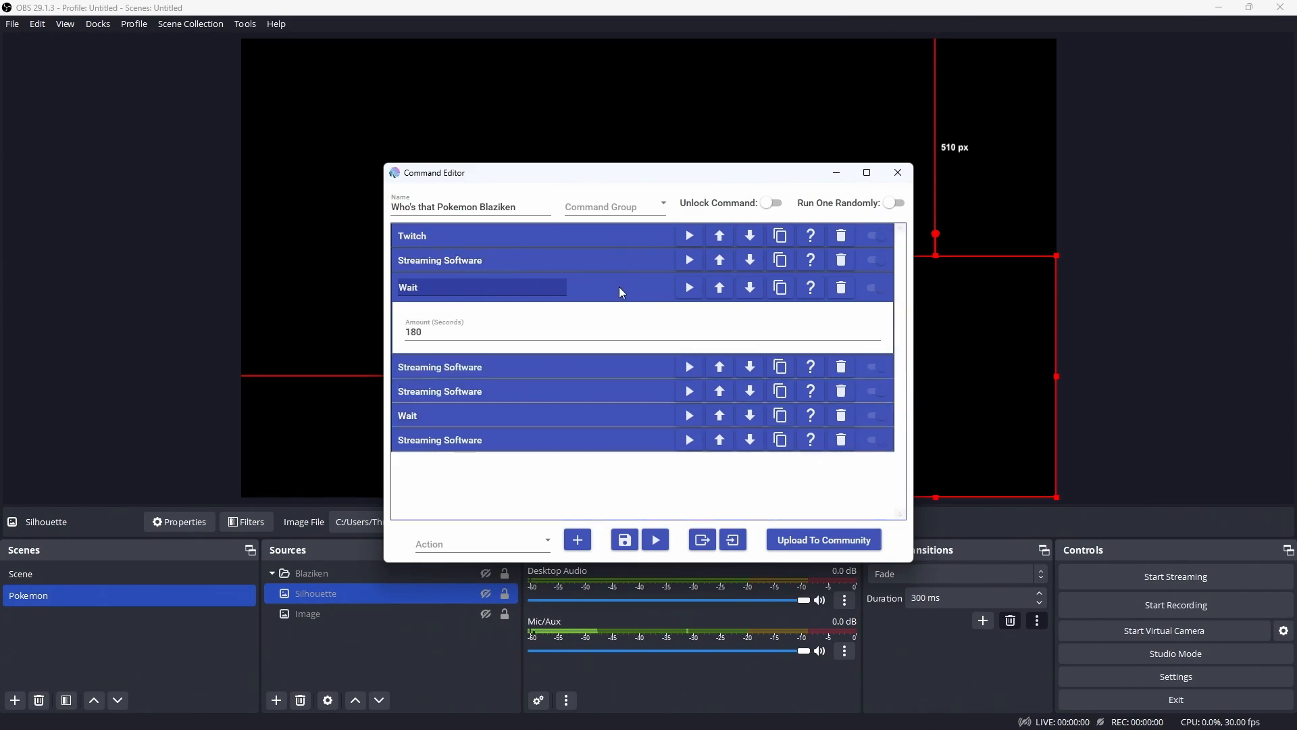
pyautogui.click(621, 289)
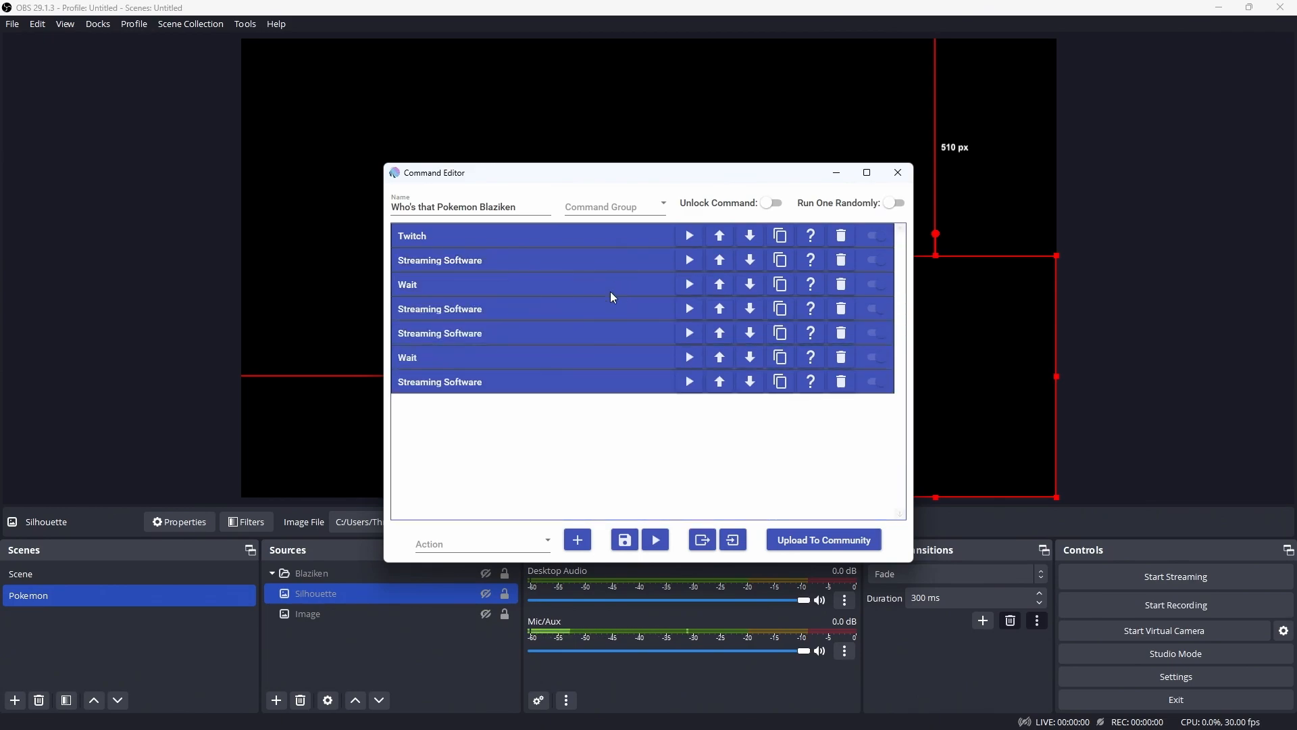
# Review the rest of the Blaziken sequence: the Image and Silhouette visibility actions, the second Wait and the final Image visibility action
pyautogui.click(553, 311)
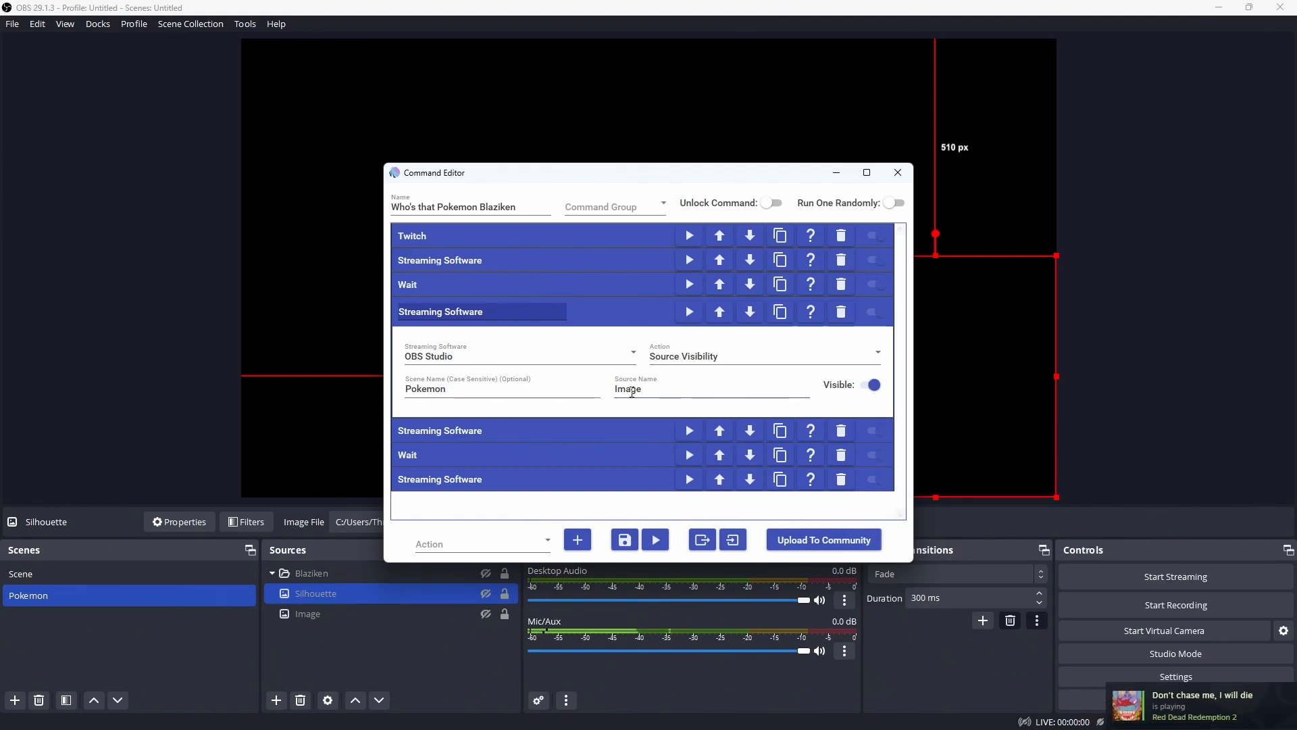
pyautogui.click(617, 313)
pyautogui.click(608, 336)
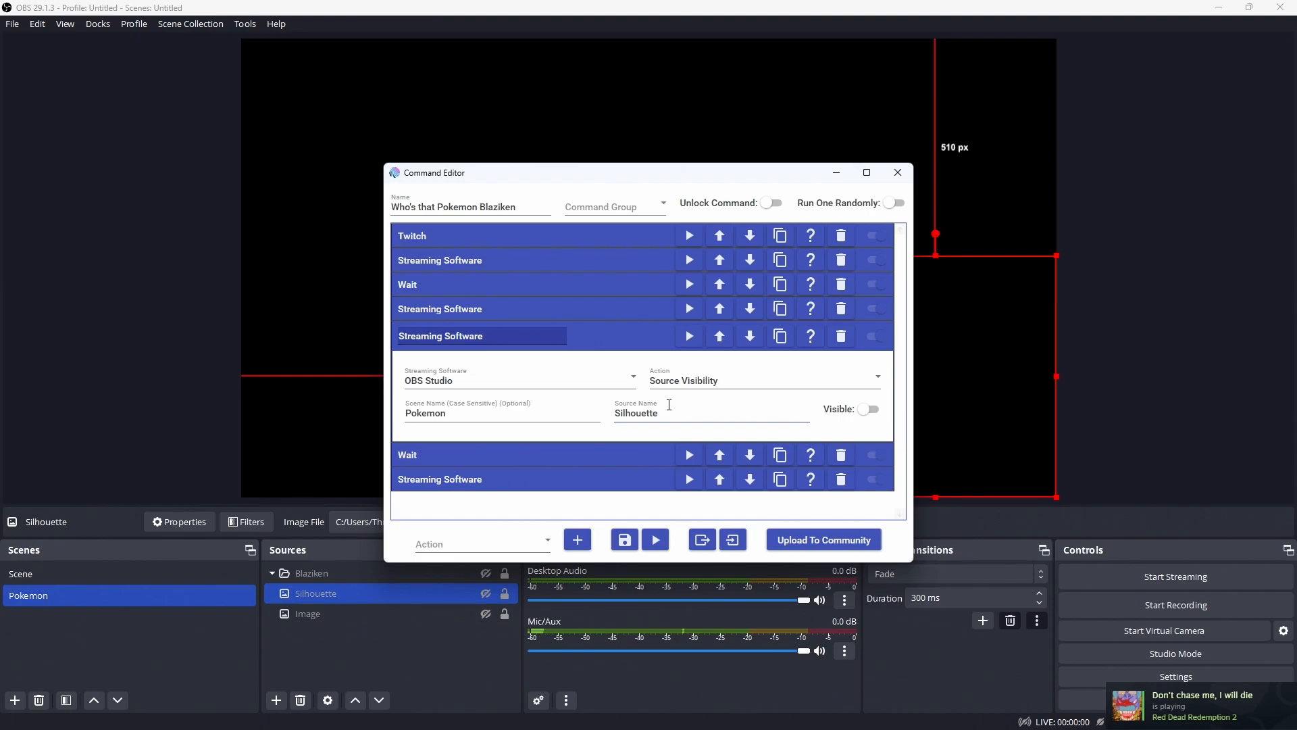
pyautogui.click(614, 337)
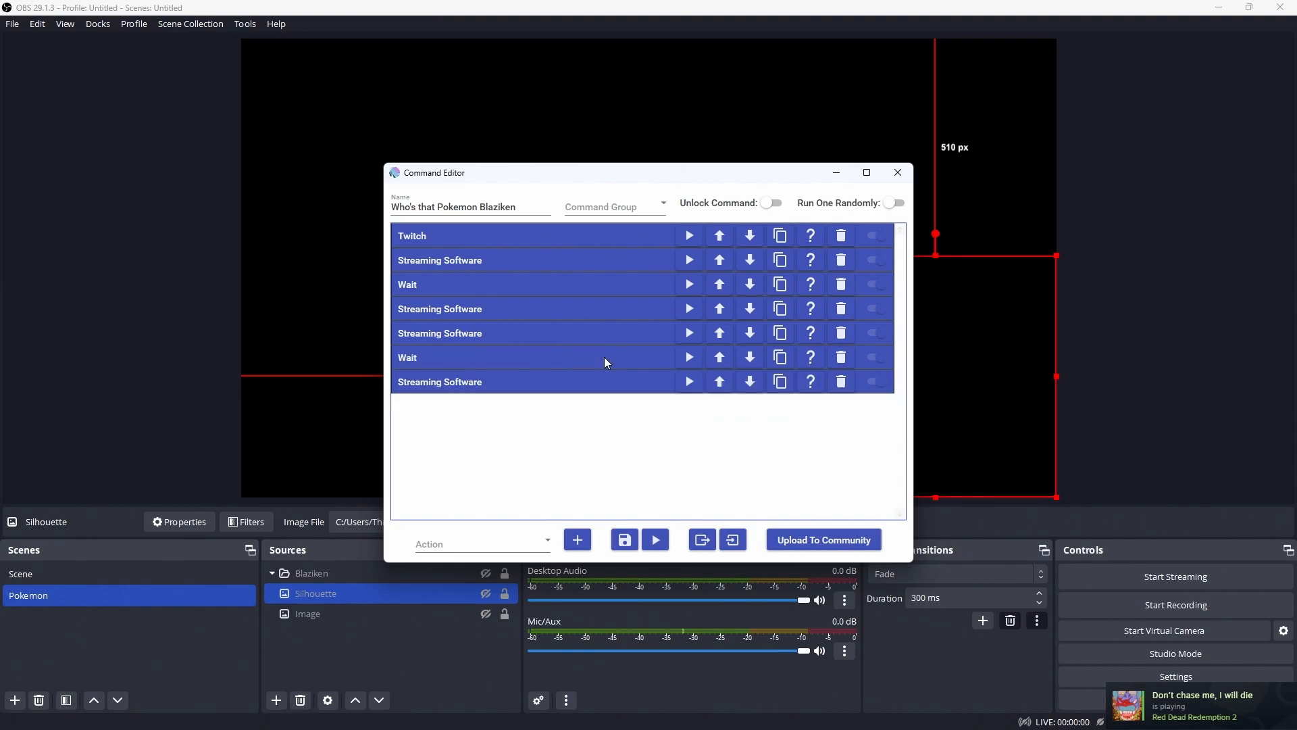
pyautogui.click(492, 361)
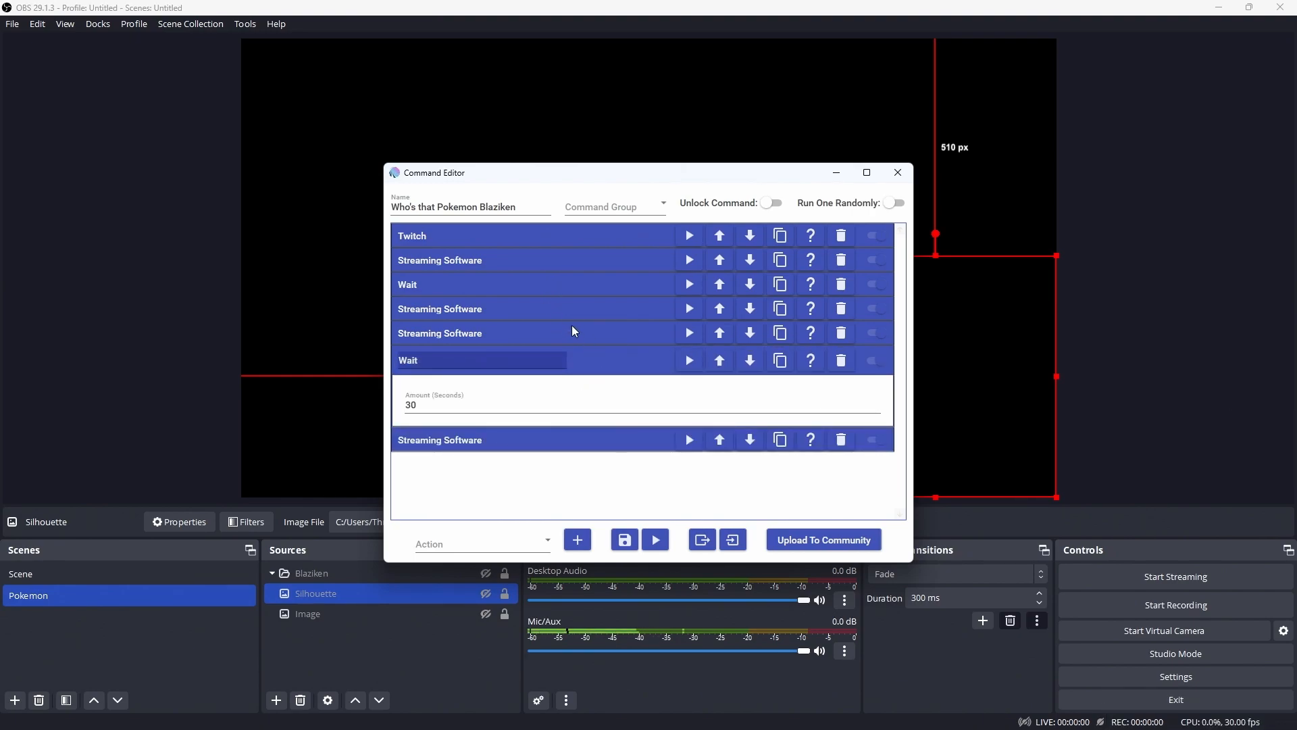
pyautogui.click(594, 363)
pyautogui.click(595, 388)
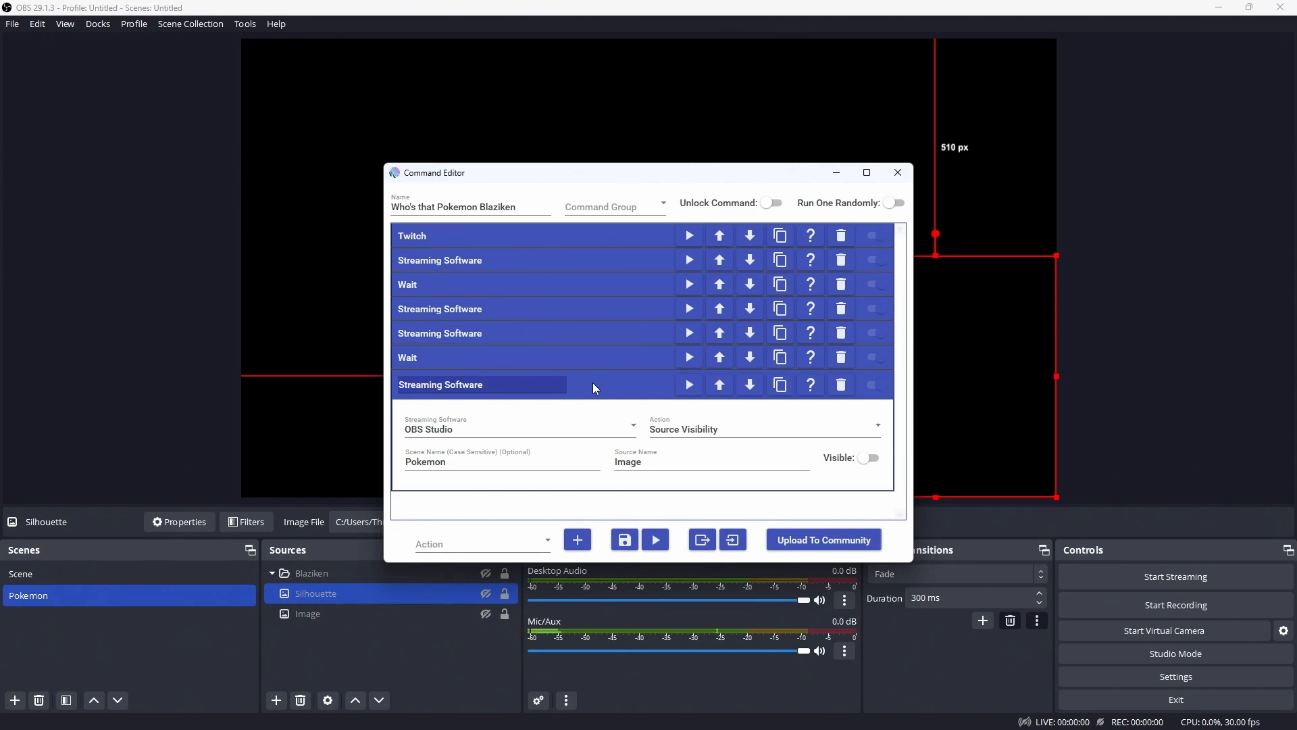
pyautogui.click(593, 382)
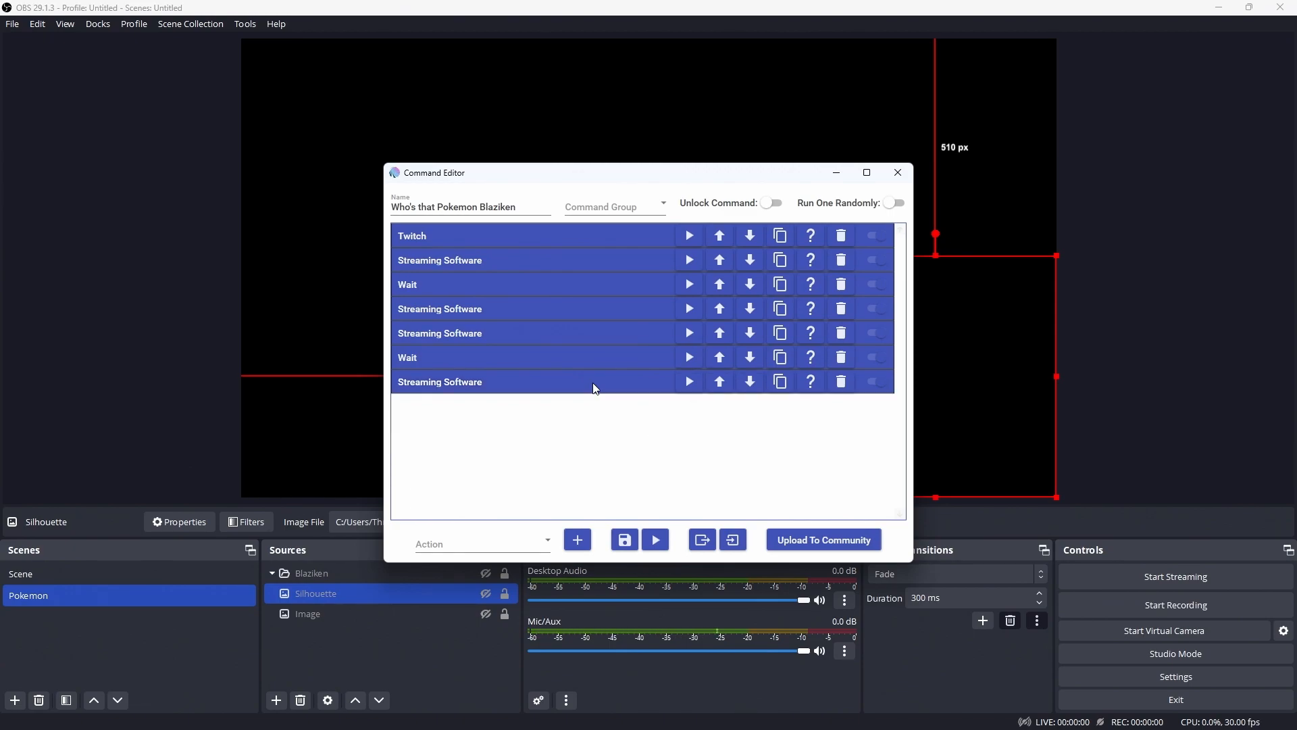
# Save the Blaziken action group and rename the Commander List action group to "Who's that pokemon (Command List)"
pyautogui.click(625, 541)
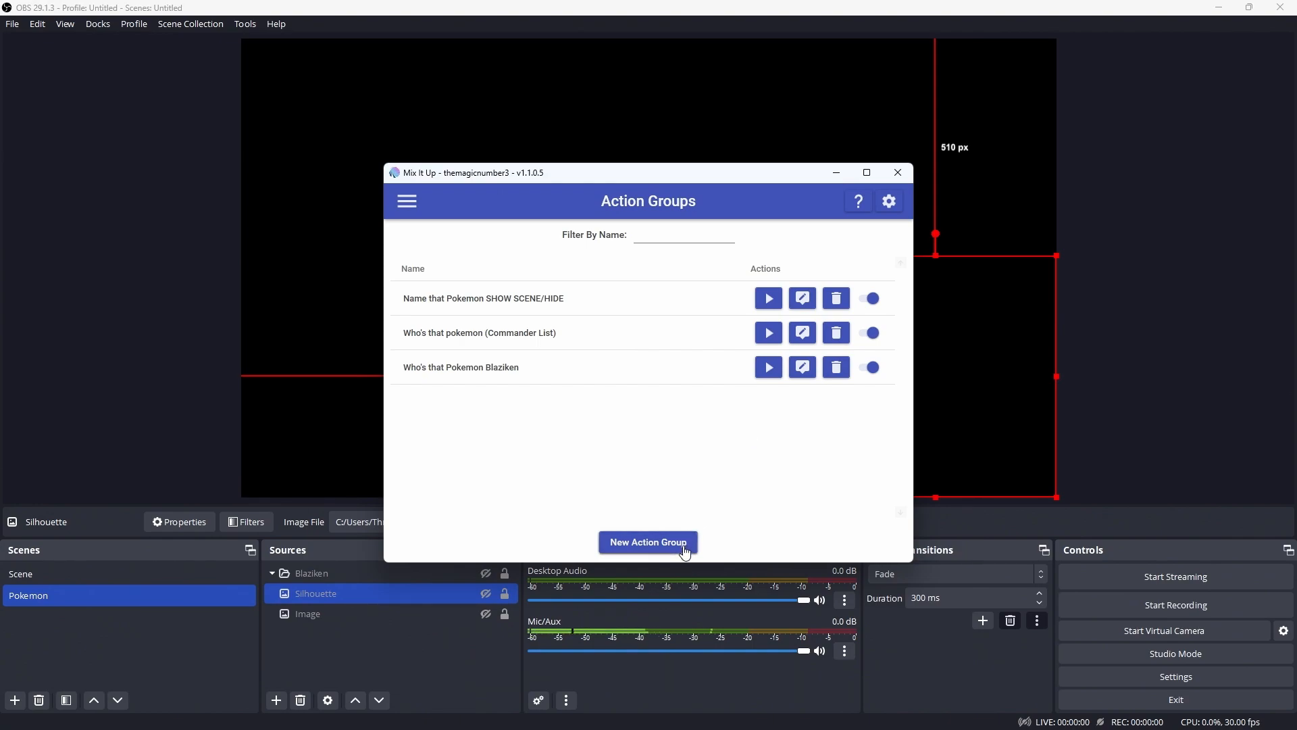
pyautogui.click(804, 338)
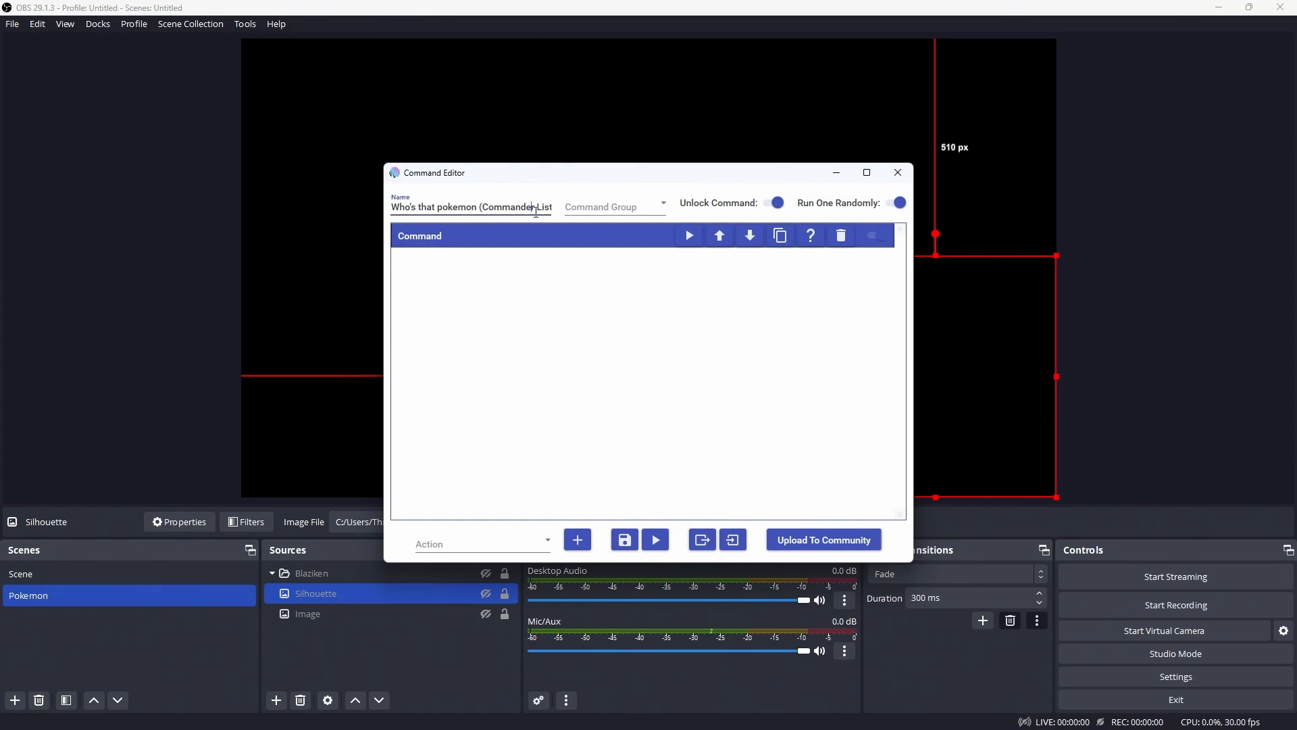
pyautogui.press('BackSpace')
pyautogui.press('BackSpace')
pyautogui.click(549, 372)
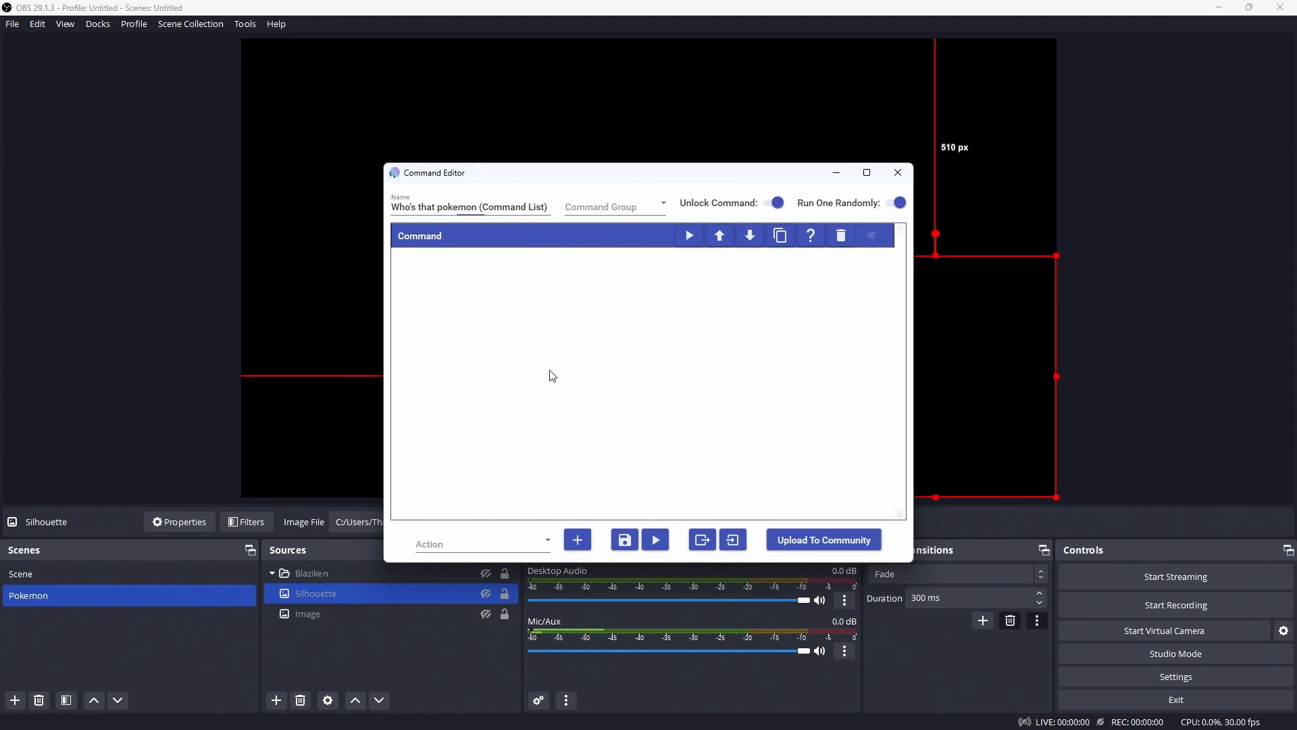
# Examine the Command List group's Command action with its Unlock Command and Run One Randomly options, and save the group
pyautogui.click(465, 548)
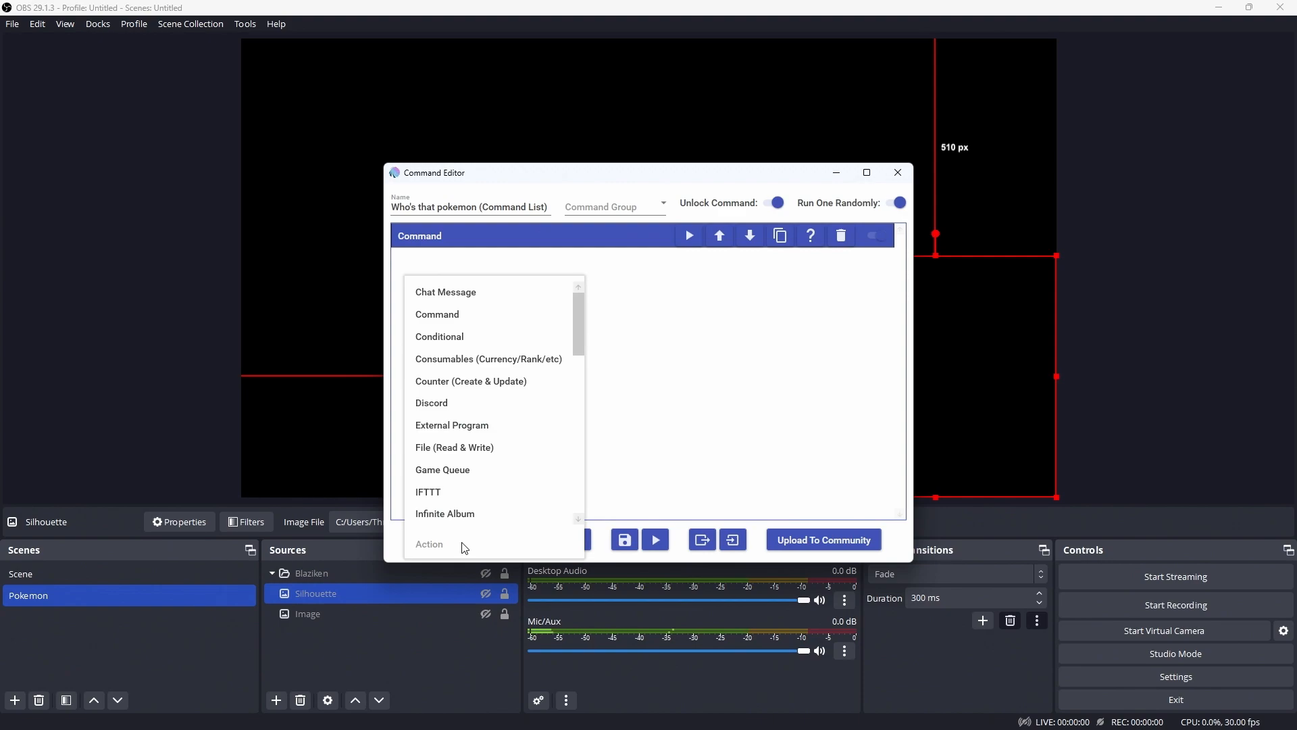
pyautogui.scroll(-5, 493, 359)
pyautogui.click(640, 359)
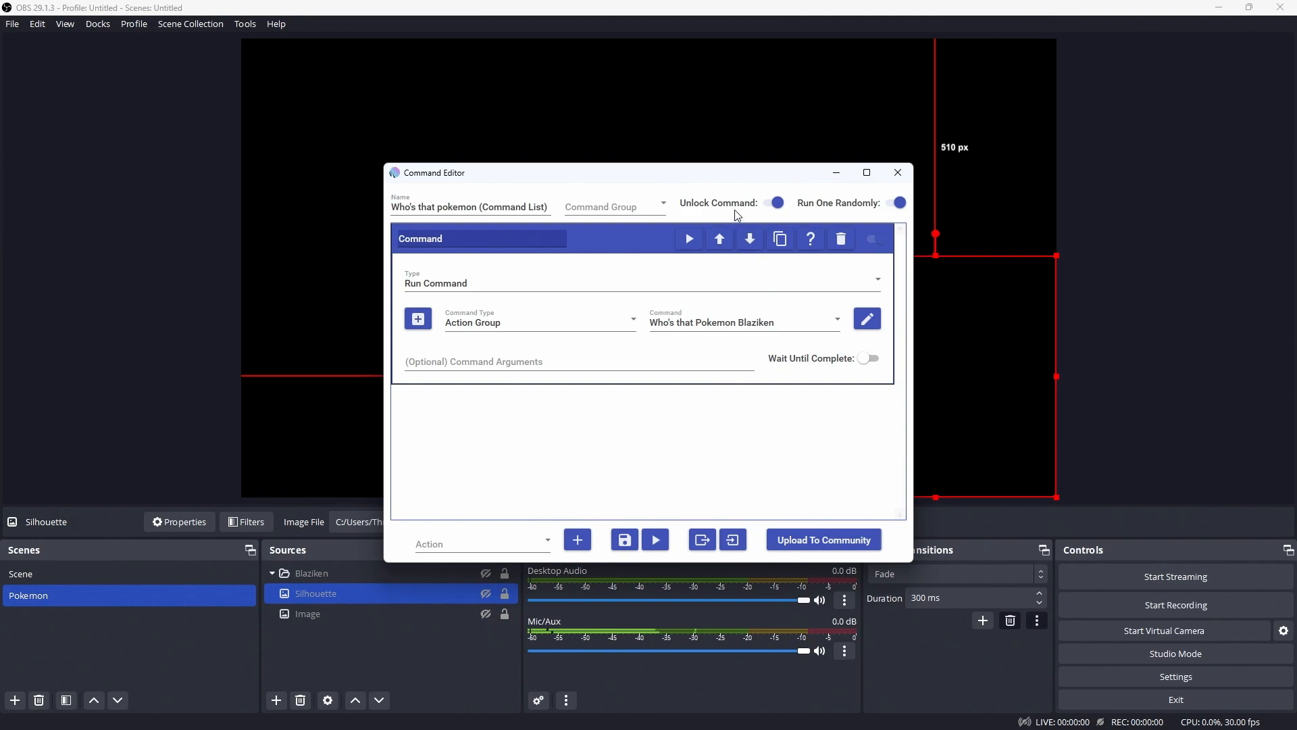
pyautogui.moveTo(730, 208)
pyautogui.click(643, 246)
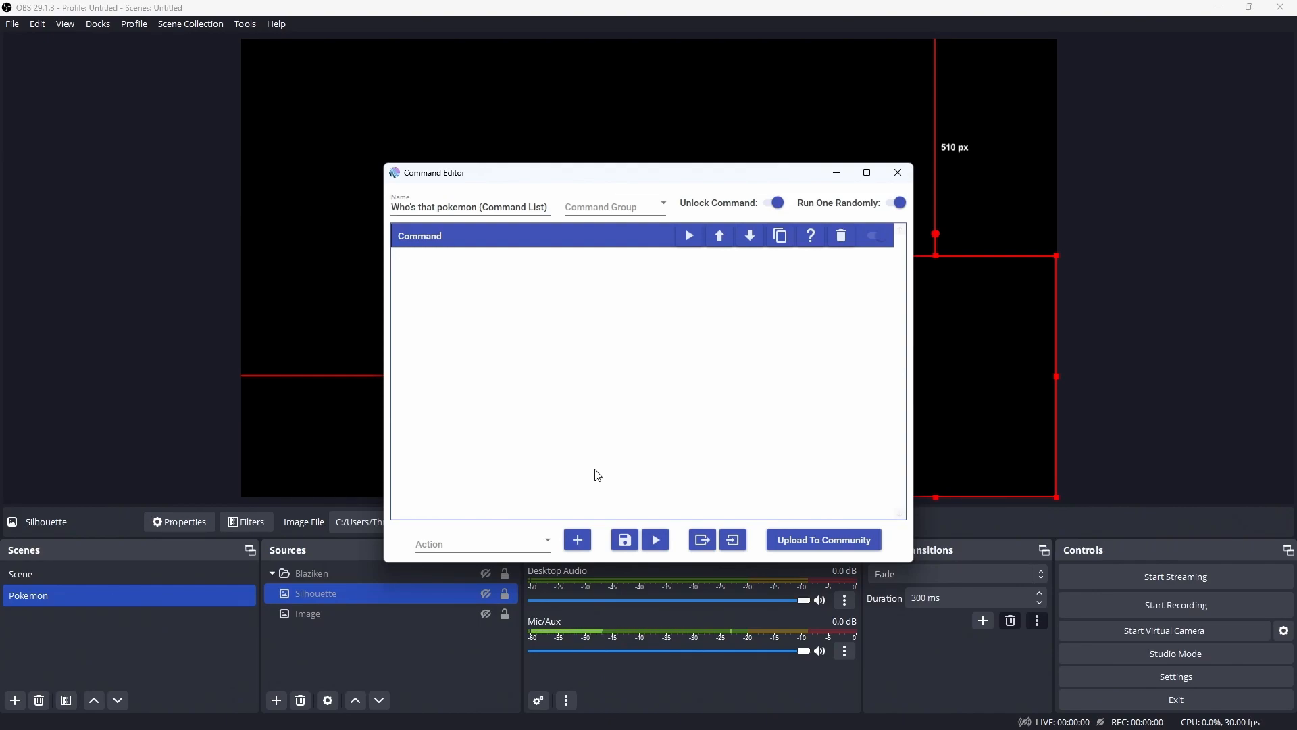
pyautogui.click(624, 540)
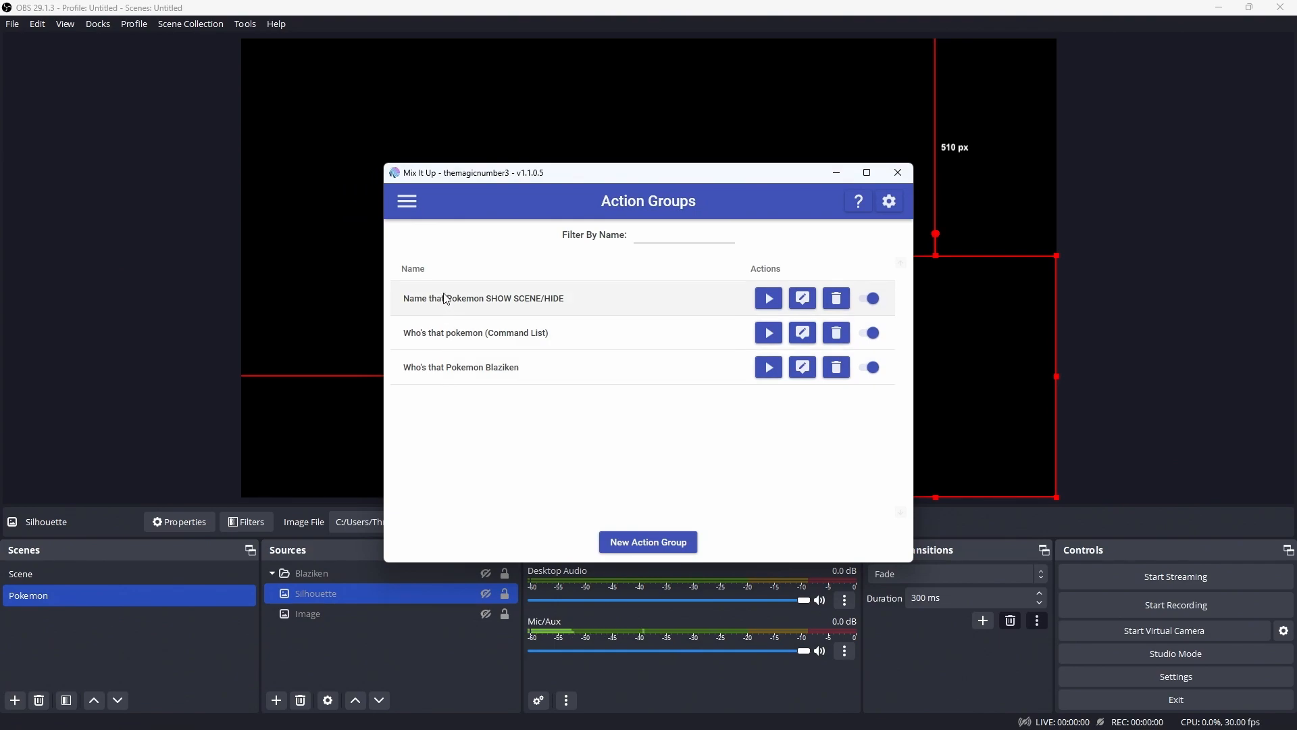
# Open the command of the Twitch Channel Points reward "Who's that Pokemon!?" for editing
pyautogui.click(408, 205)
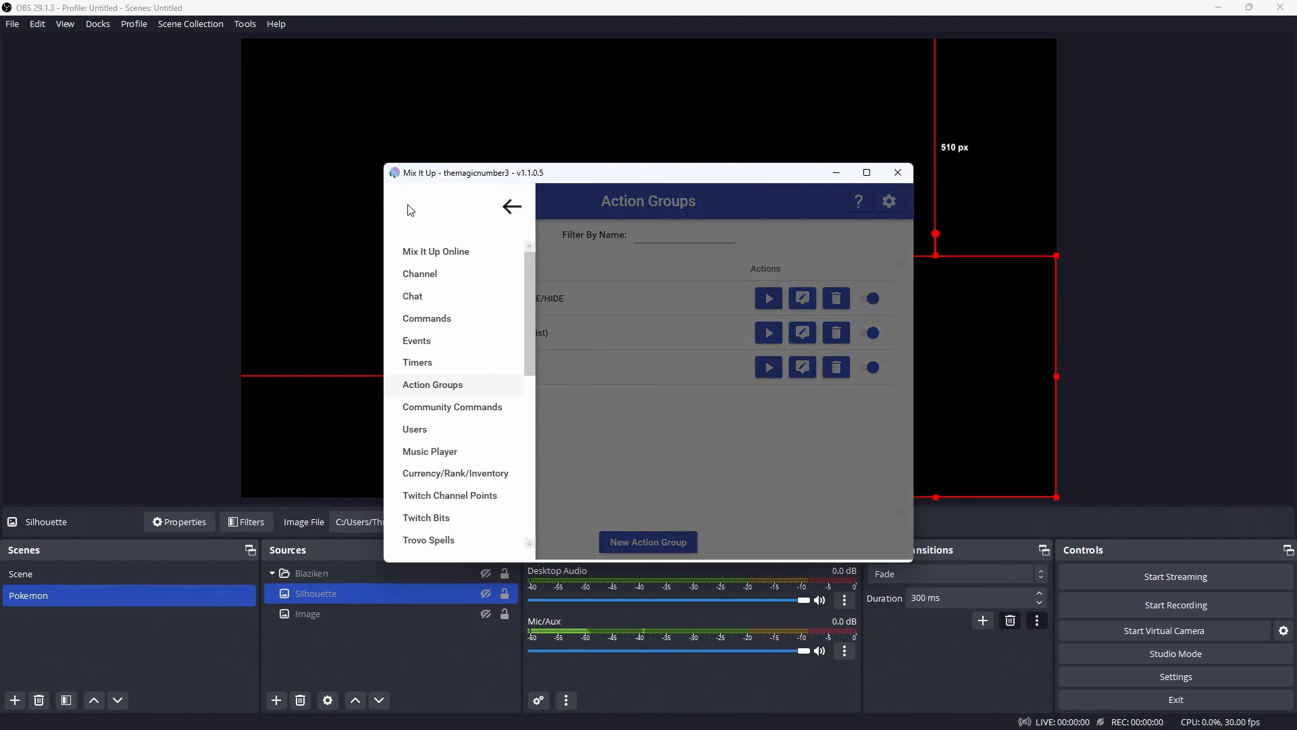
pyautogui.click(440, 494)
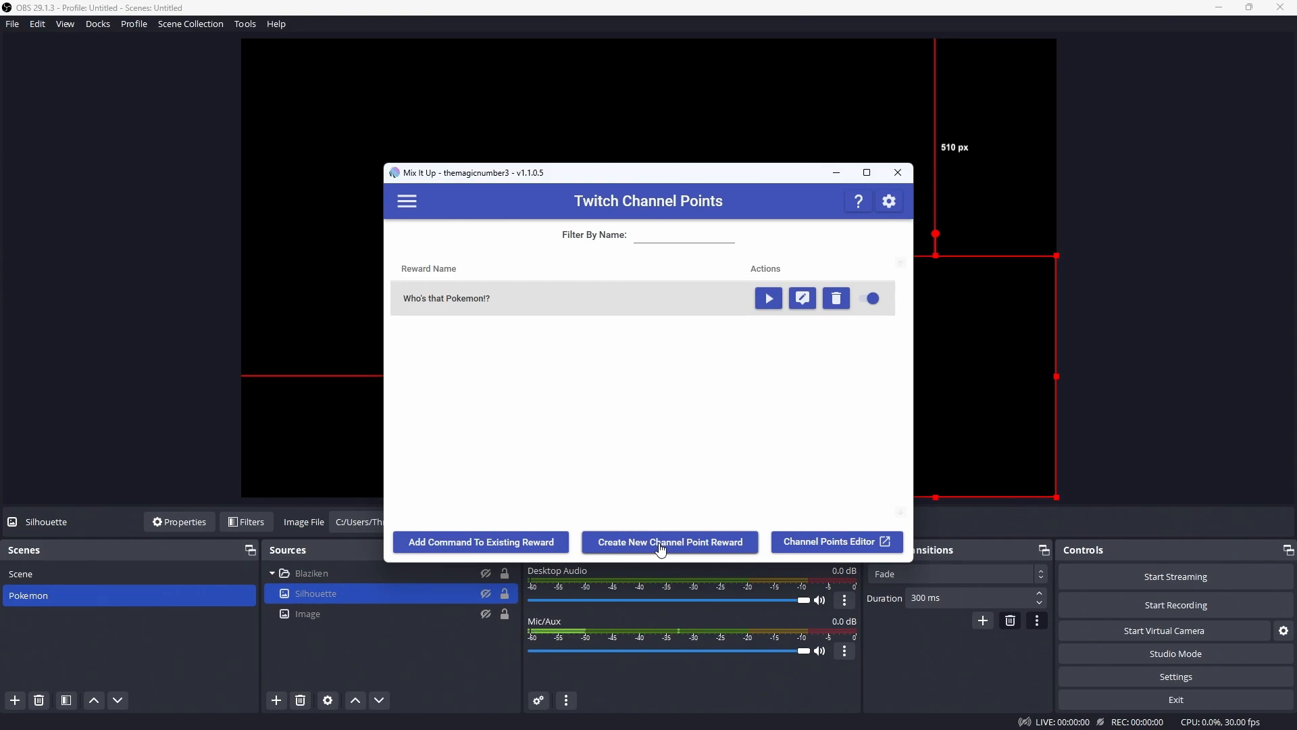
pyautogui.click(804, 301)
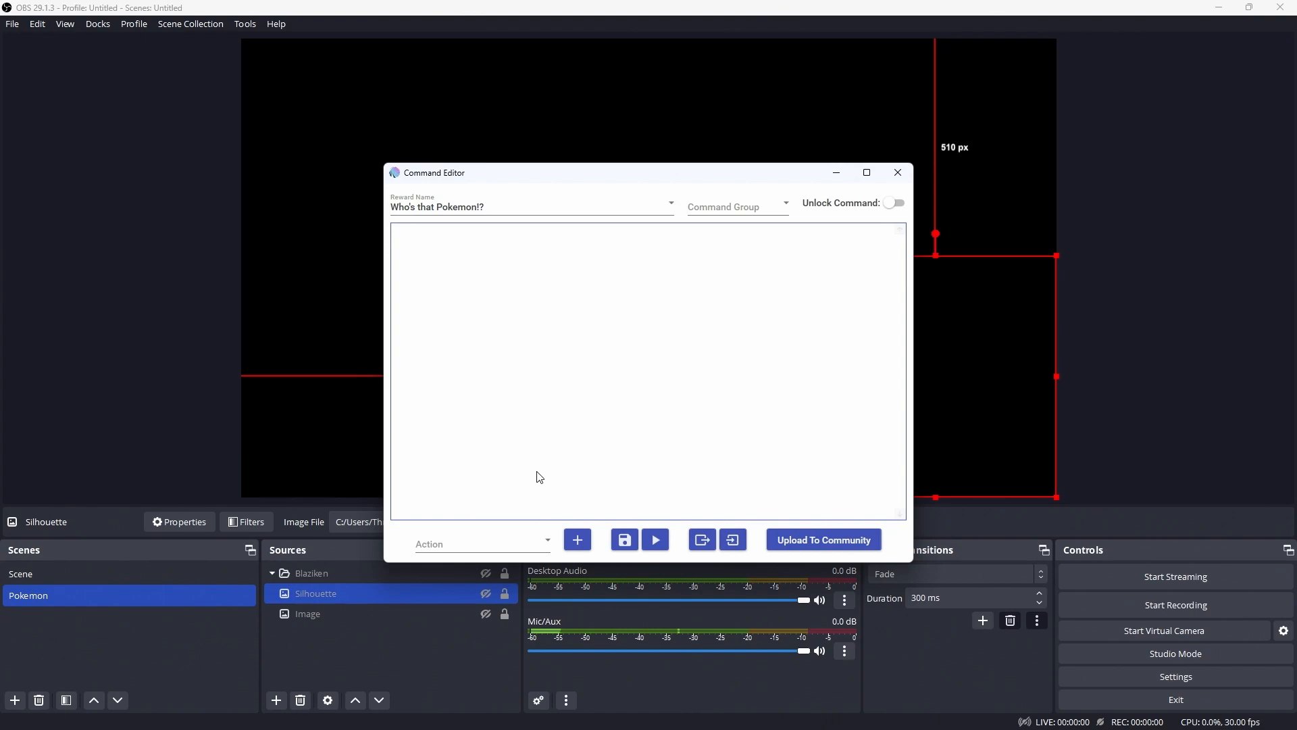
# Add a Command action running the action group "Name that Pokemon SHOW SCENE/HIDE" with Wait Until Complete turned off
pyautogui.click(513, 551)
pyautogui.scroll(-5, 509, 495)
pyautogui.scroll(5, 514, 473)
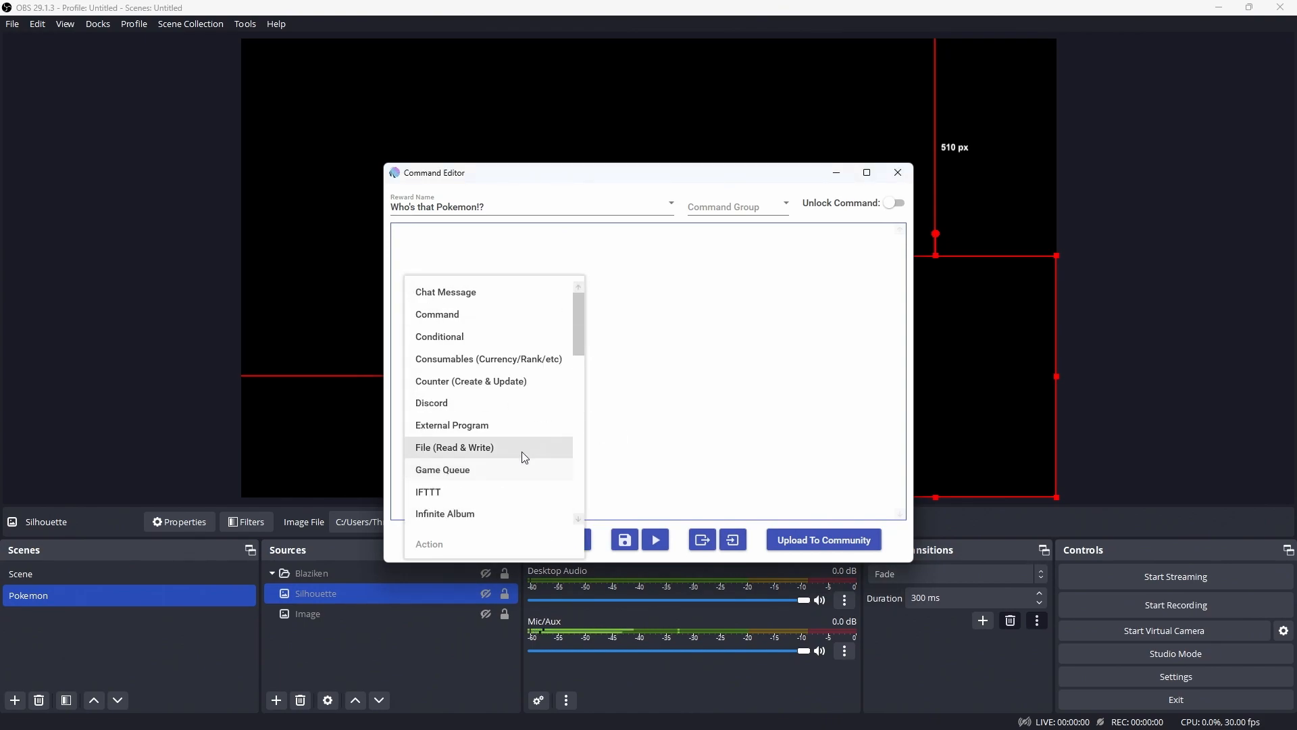
pyautogui.click(498, 315)
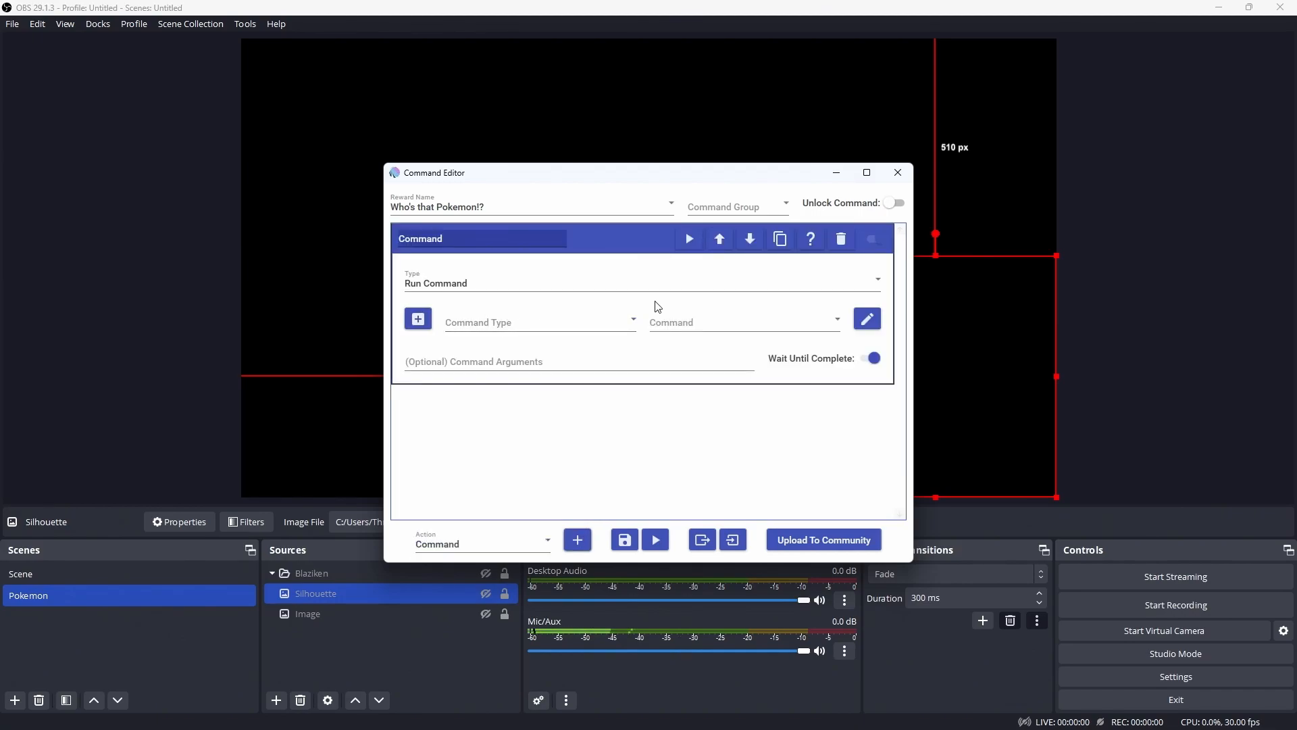
pyautogui.click(608, 328)
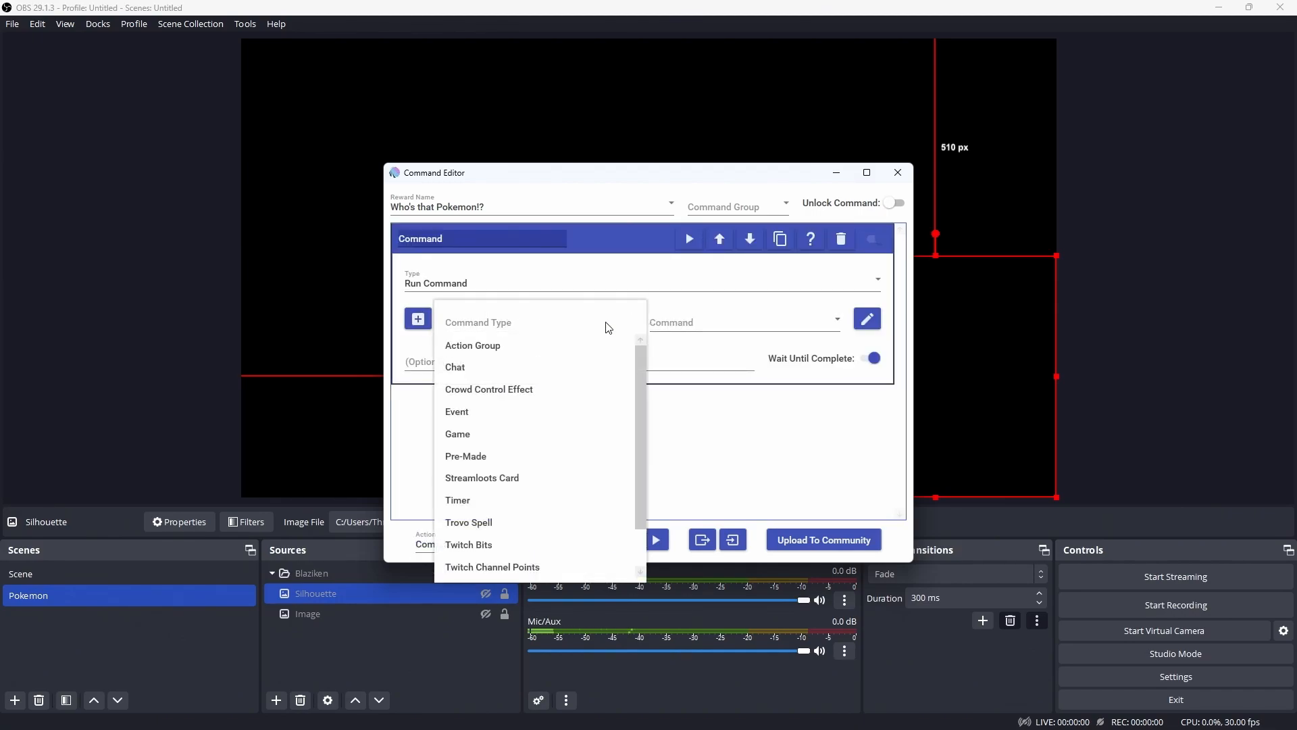
pyautogui.click(591, 342)
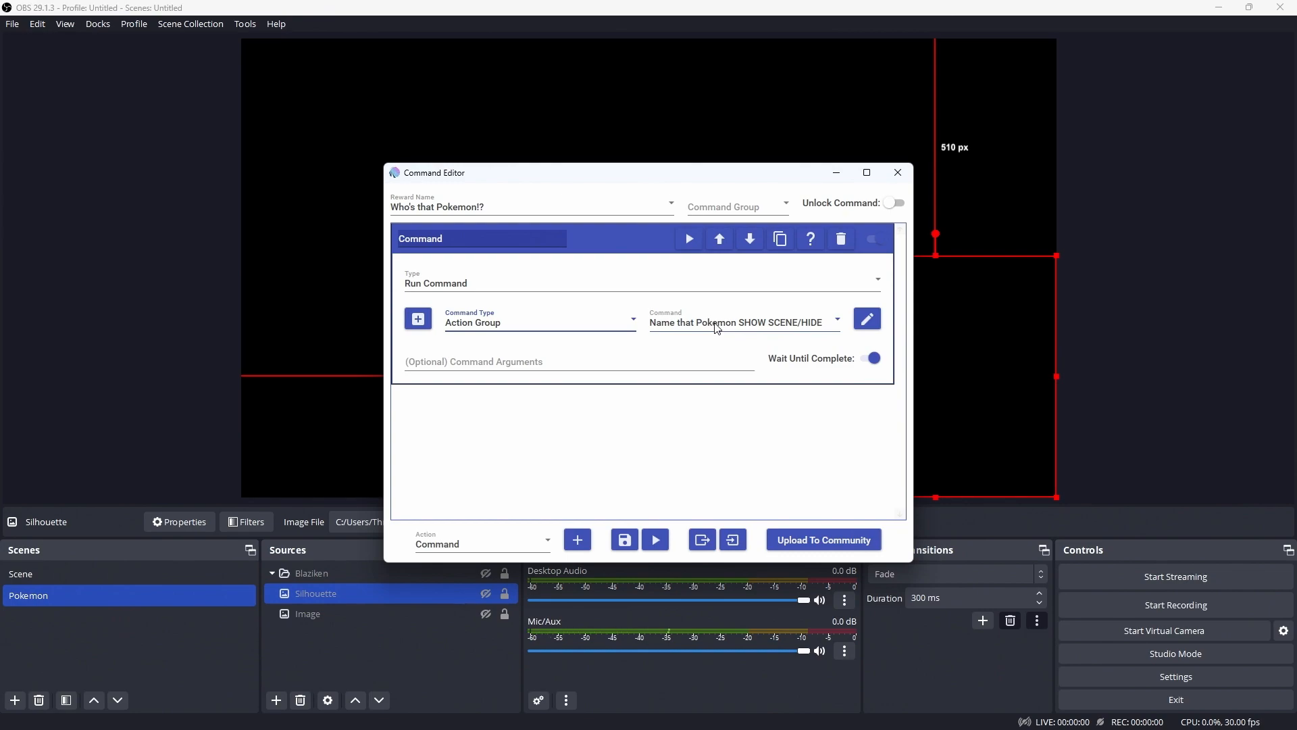
pyautogui.click(871, 364)
pyautogui.click(605, 245)
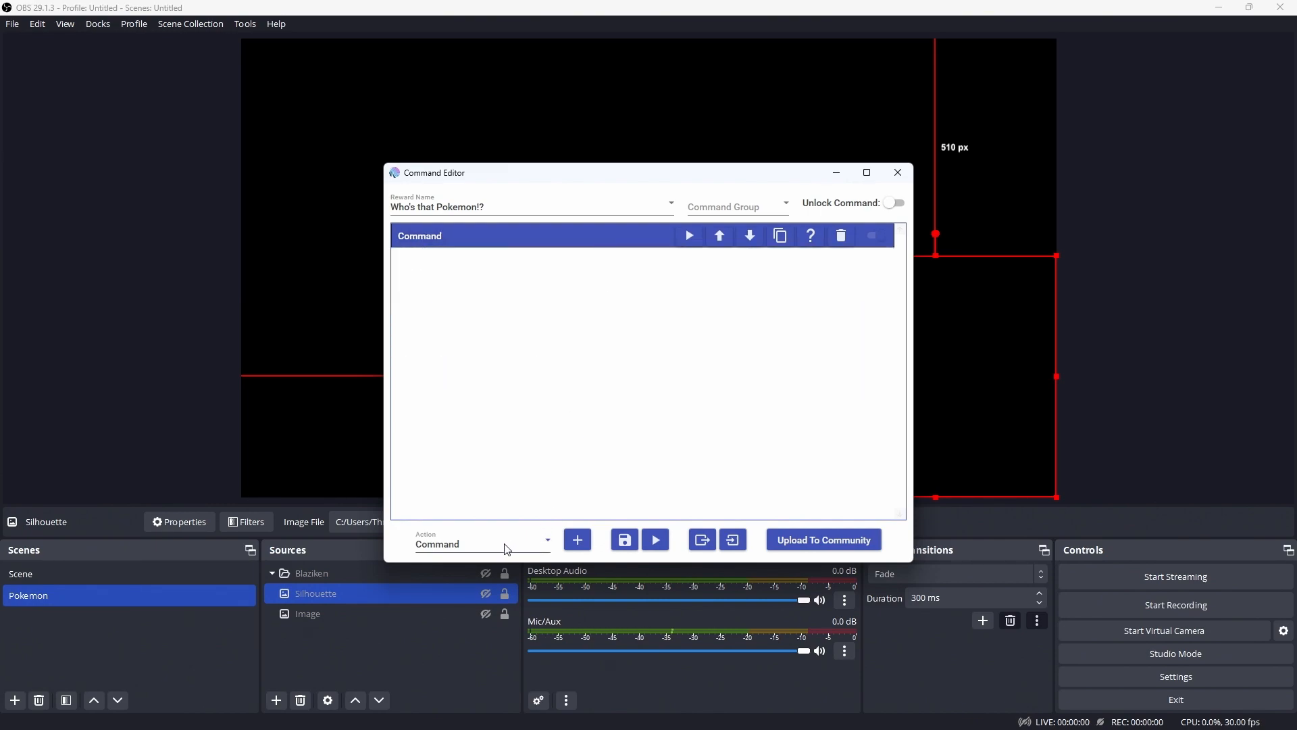
# Add a second Command action running the action group "Who's that pokemon (Command List)" with Wait Until Complete turned off
pyautogui.click(576, 540)
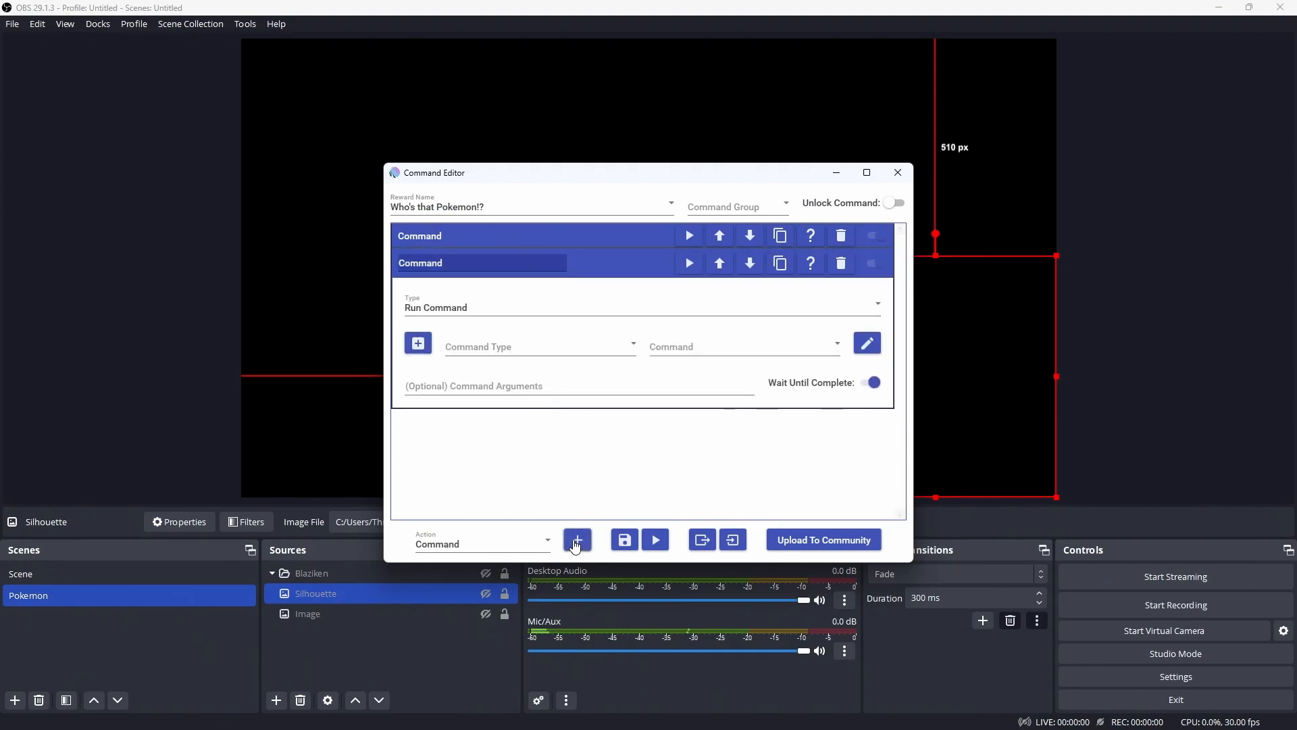
pyautogui.click(614, 345)
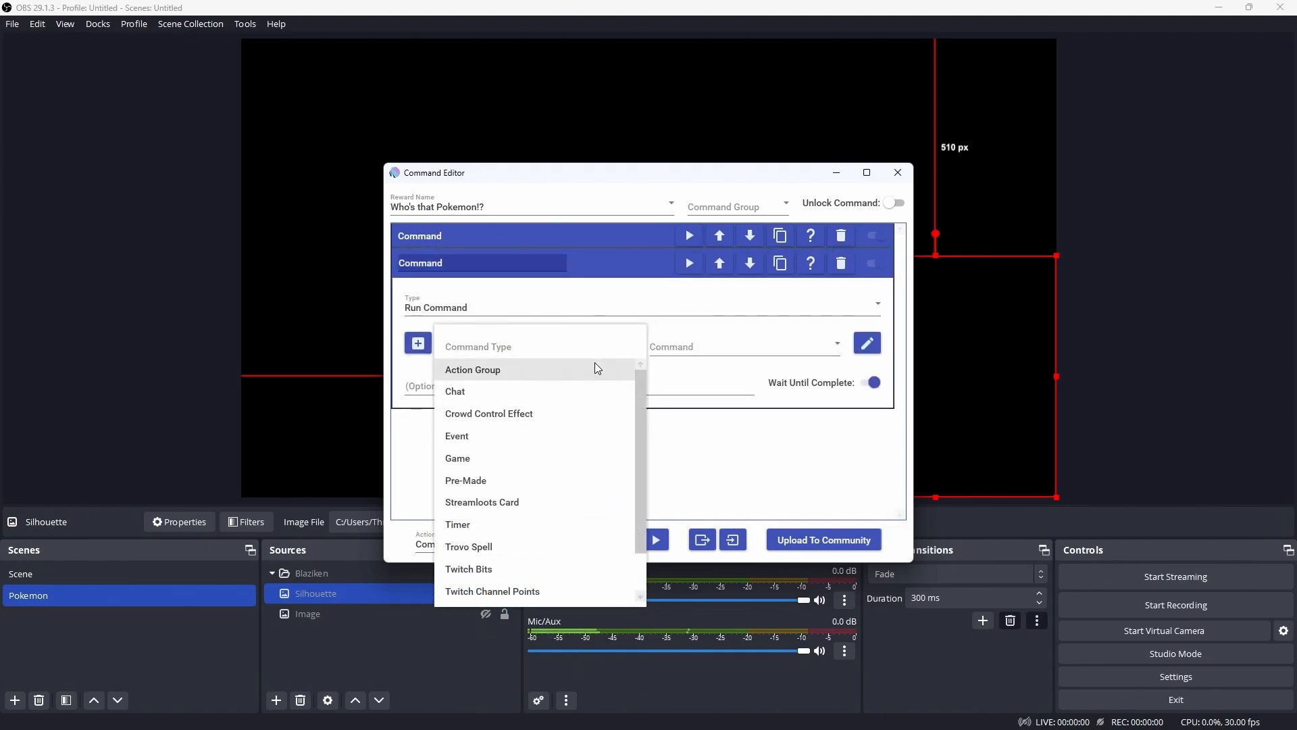
pyautogui.click(595, 363)
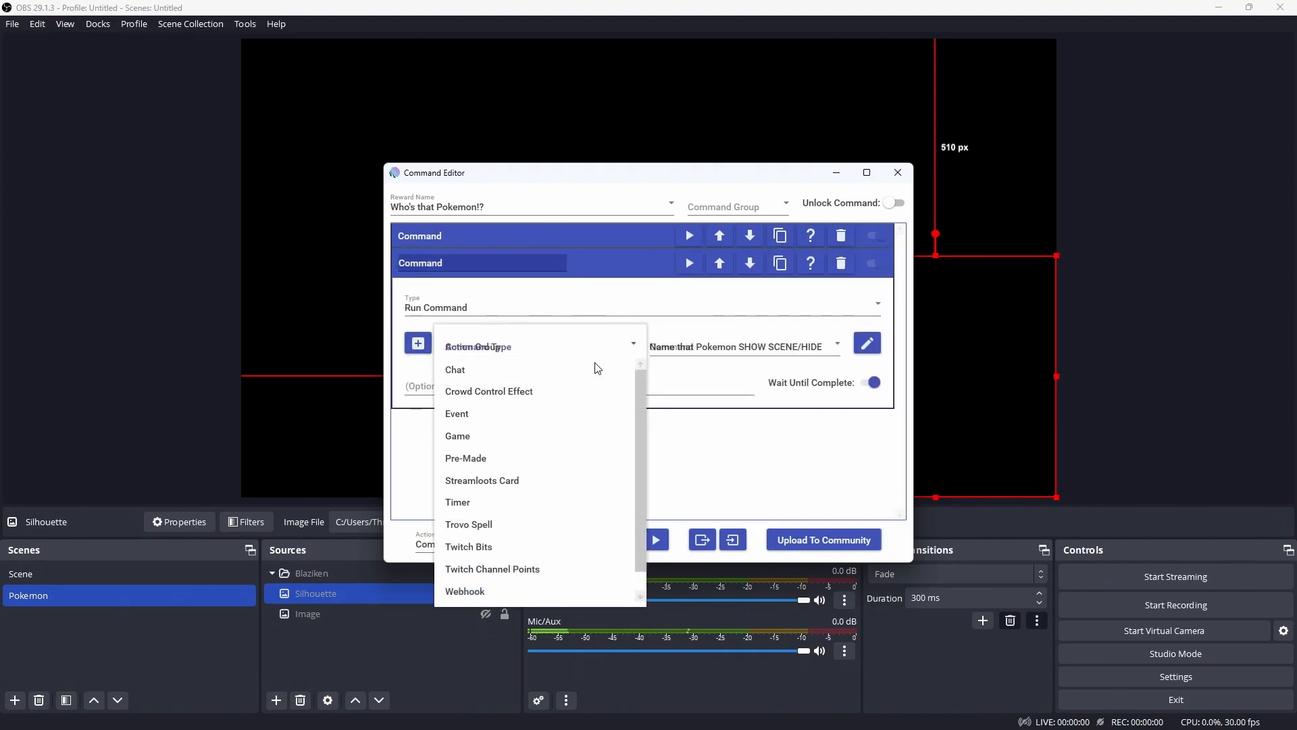
pyautogui.click(688, 351)
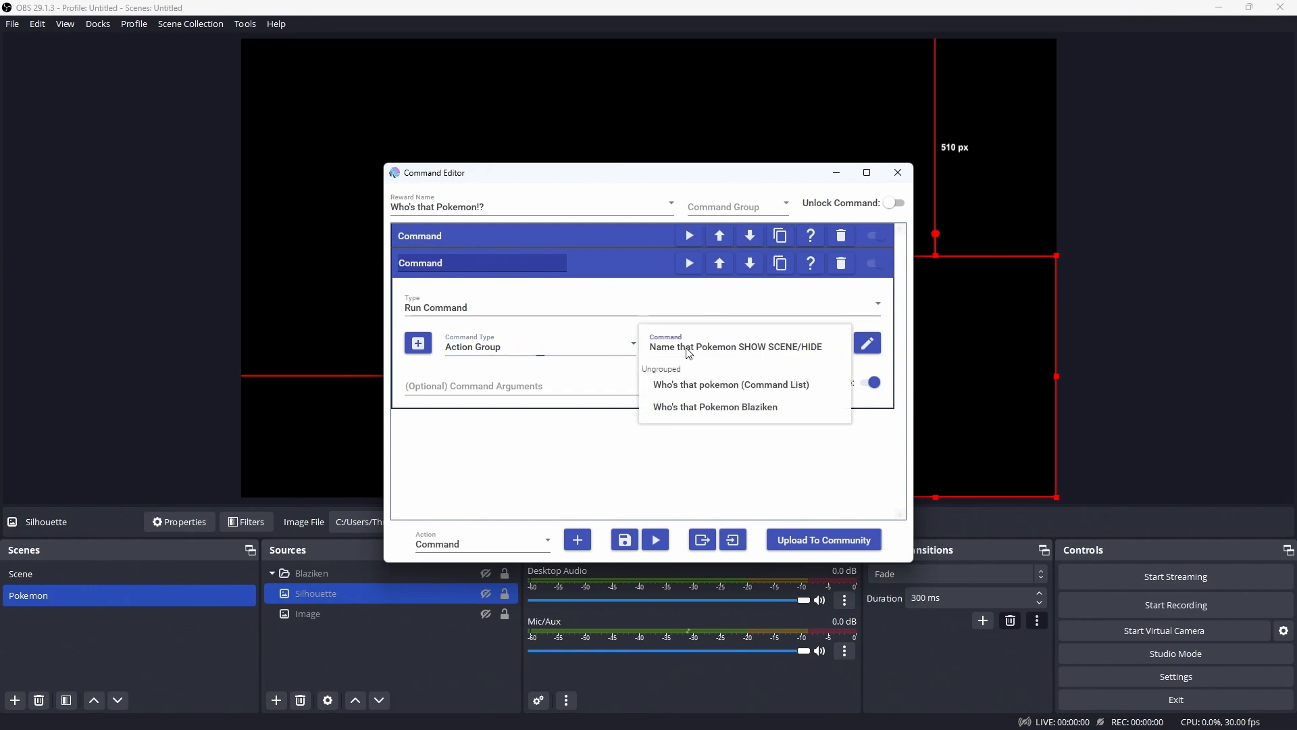
pyautogui.click(698, 385)
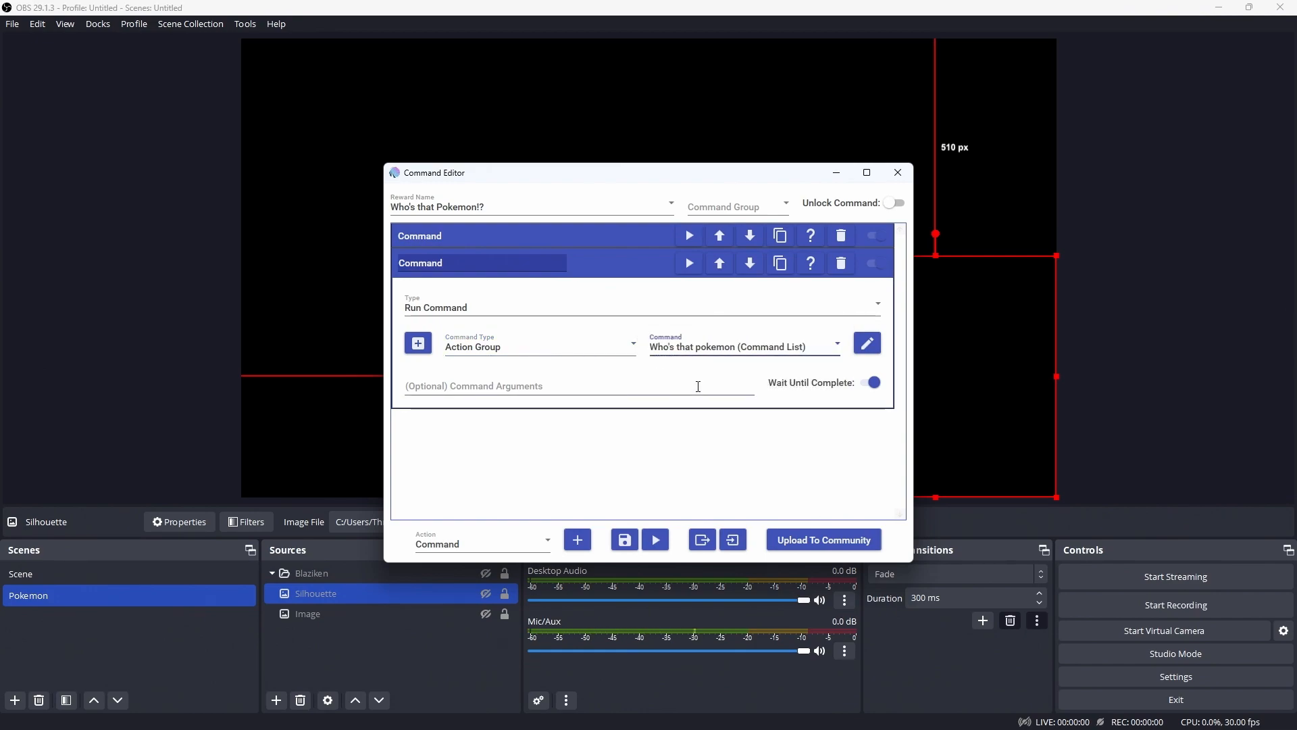
pyautogui.click(872, 384)
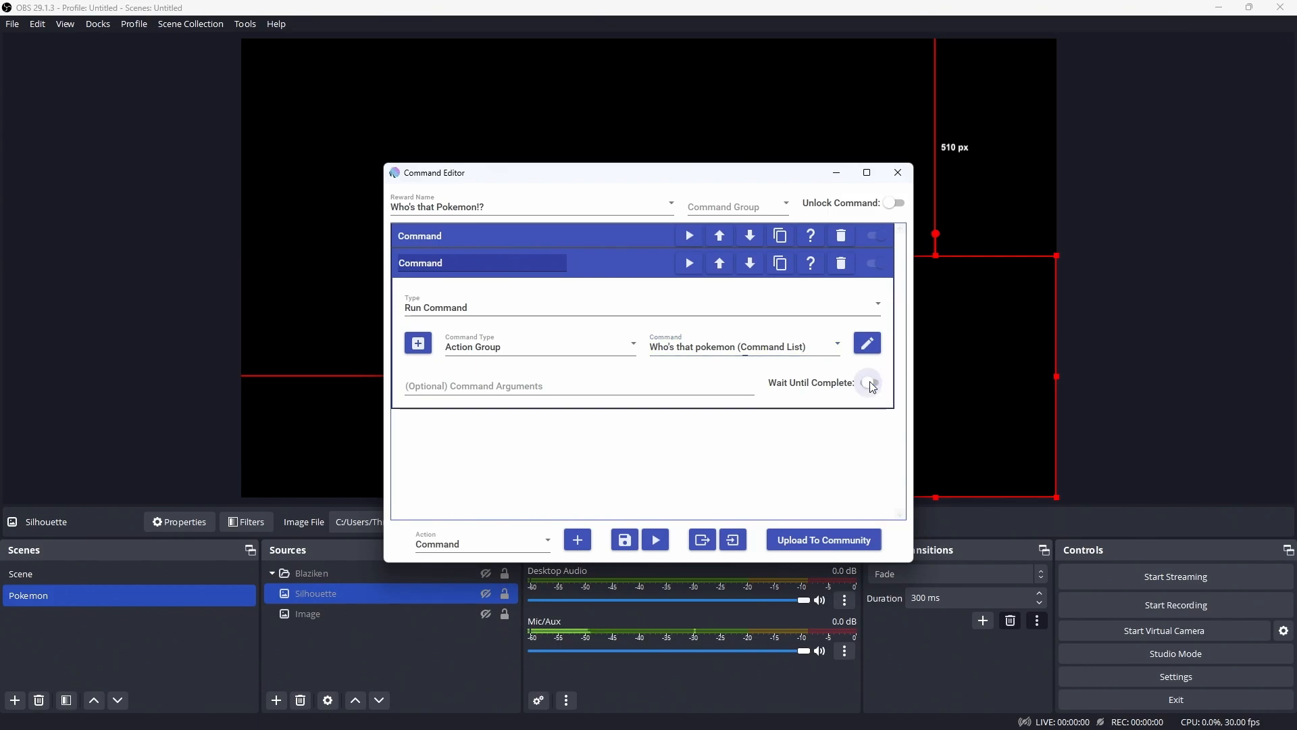
pyautogui.click(634, 267)
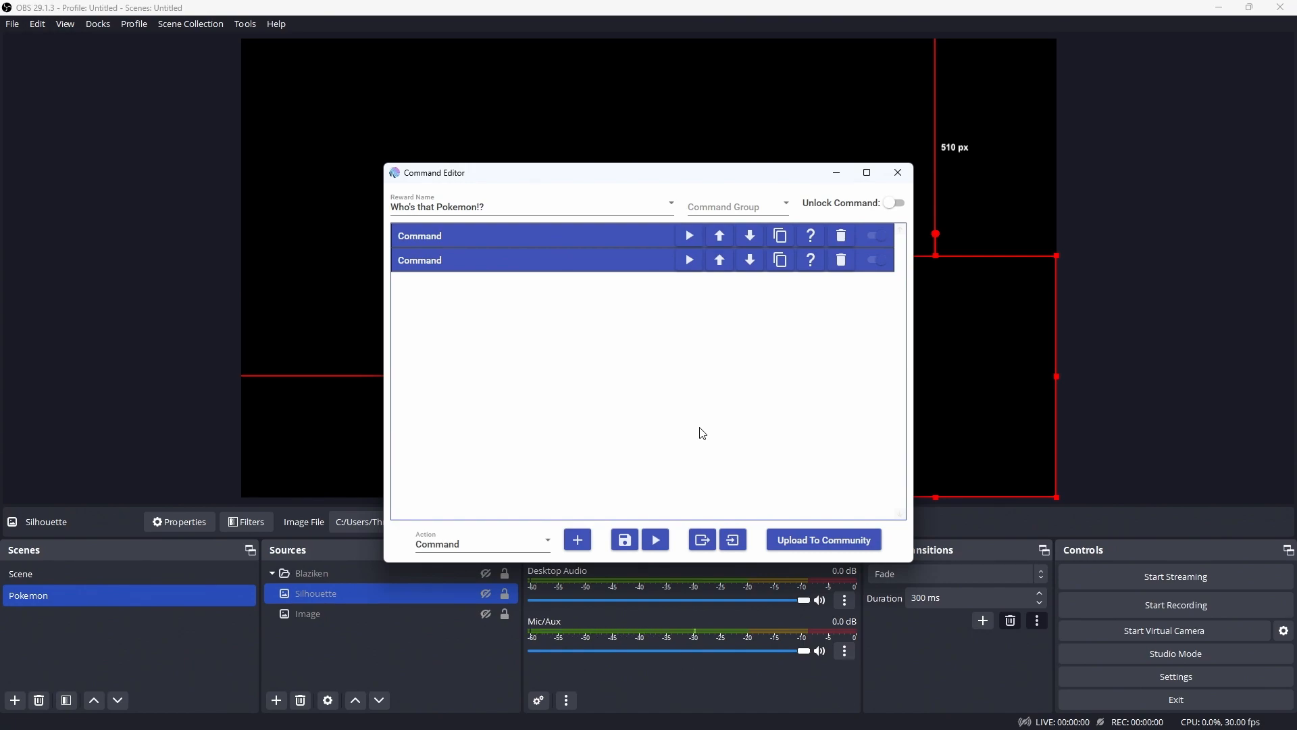
# Add a Sound action after the two Command actions in the reward's command
pyautogui.click(515, 547)
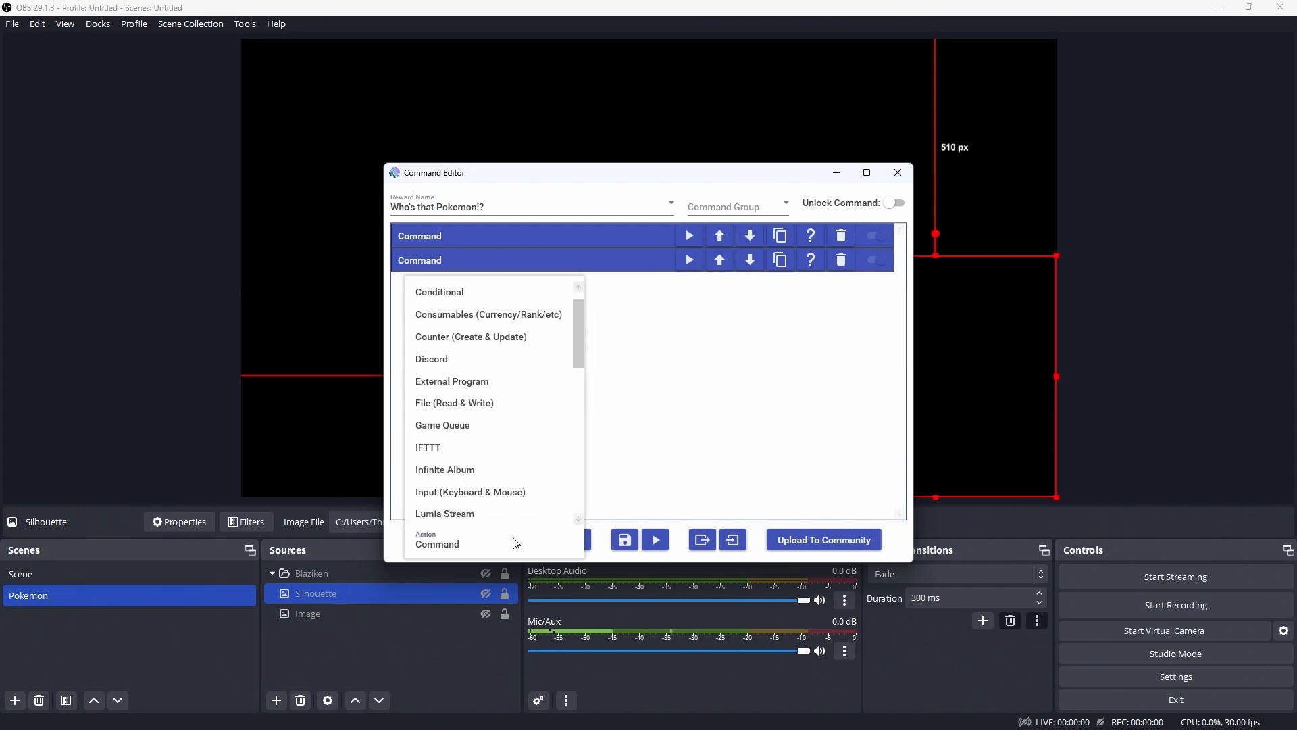
pyautogui.scroll(-10, 515, 500)
pyautogui.scroll(2, 517, 389)
pyautogui.scroll(1, 518, 396)
pyautogui.click(518, 421)
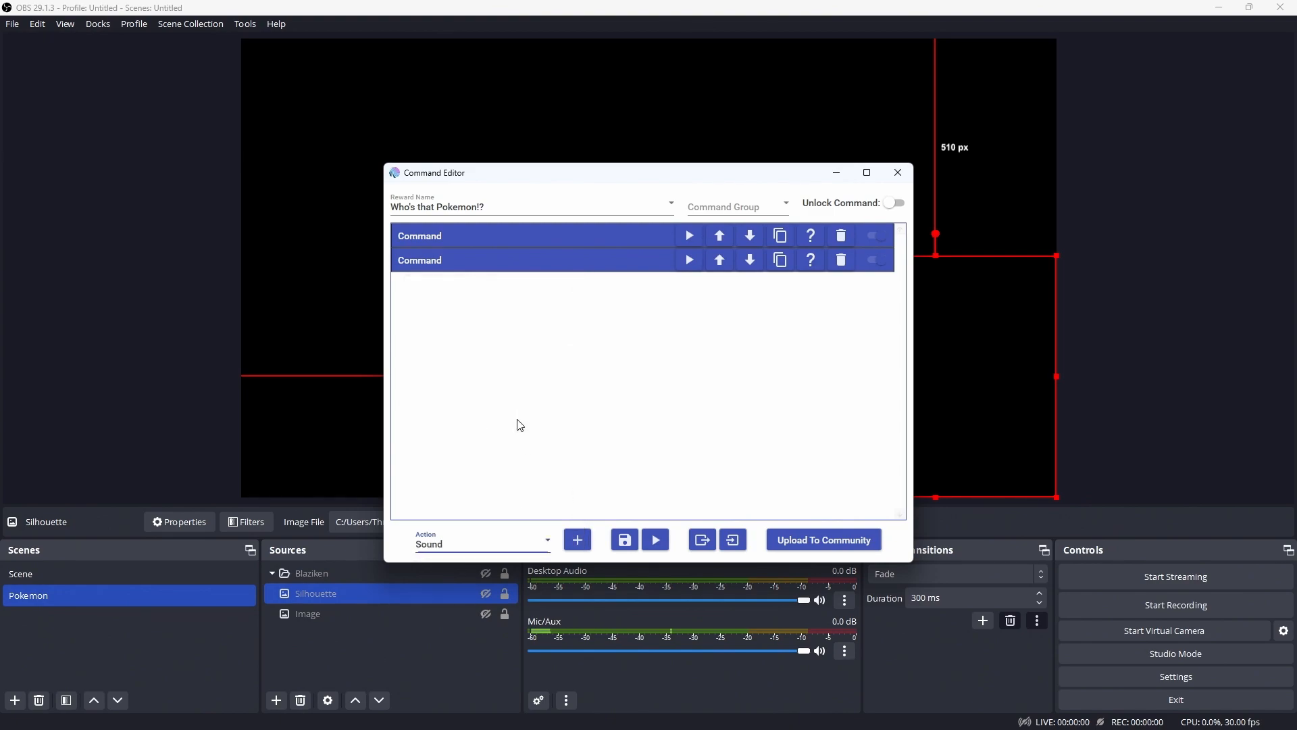
pyautogui.click(577, 539)
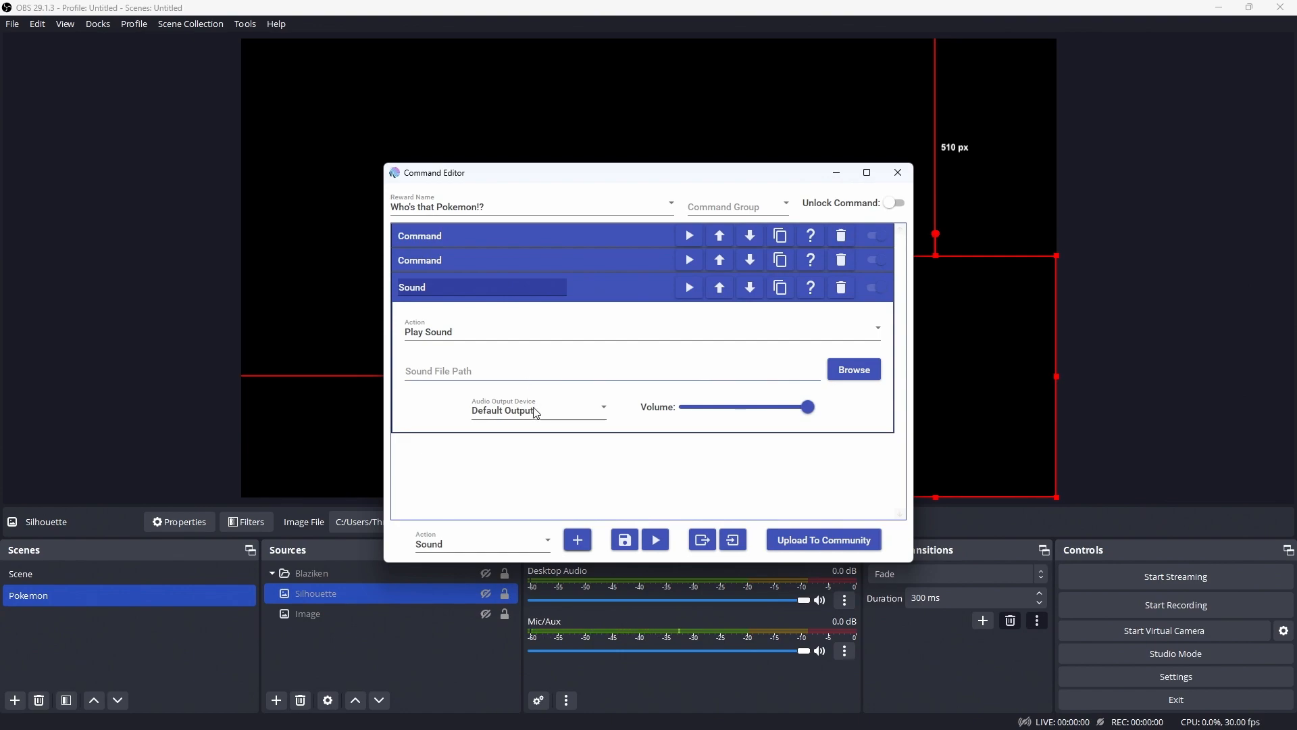
# Add a Wait action of 18 seconds after the Sound action
pyautogui.click(507, 537)
pyautogui.scroll(-1, 499, 473)
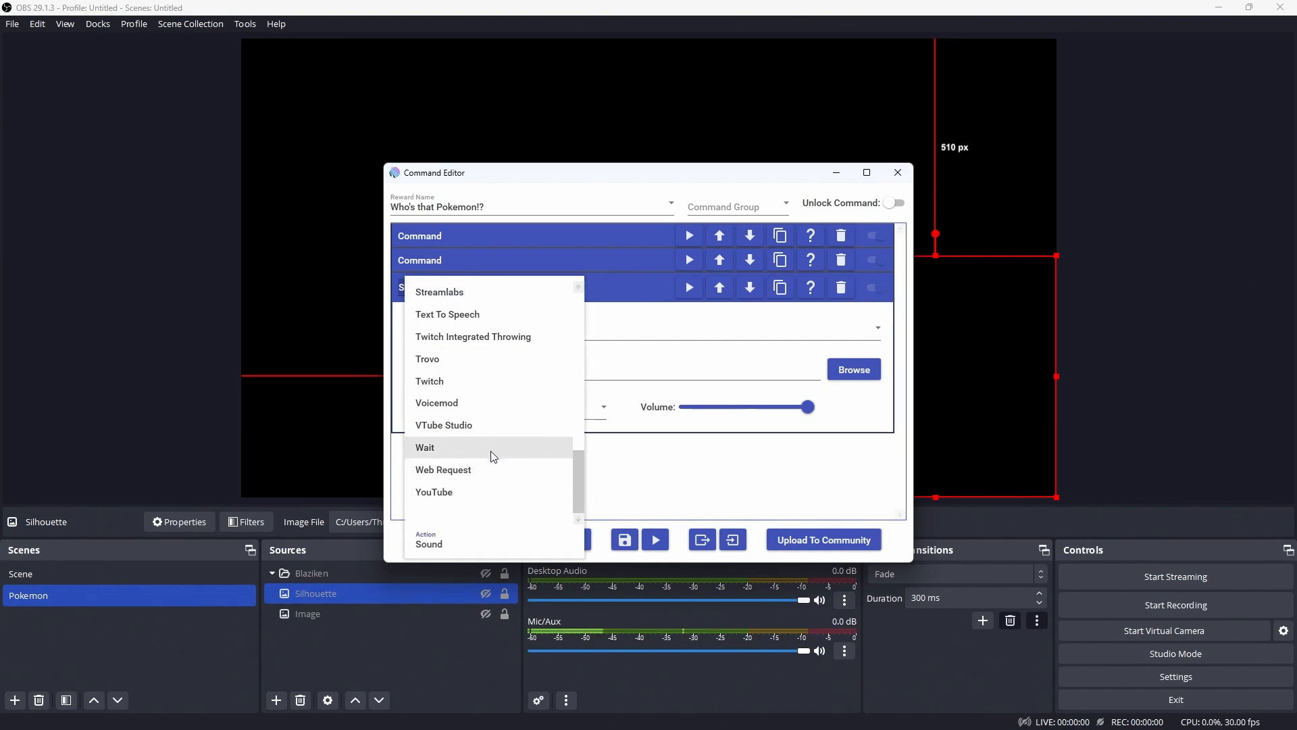
pyautogui.click(494, 449)
pyautogui.click(578, 539)
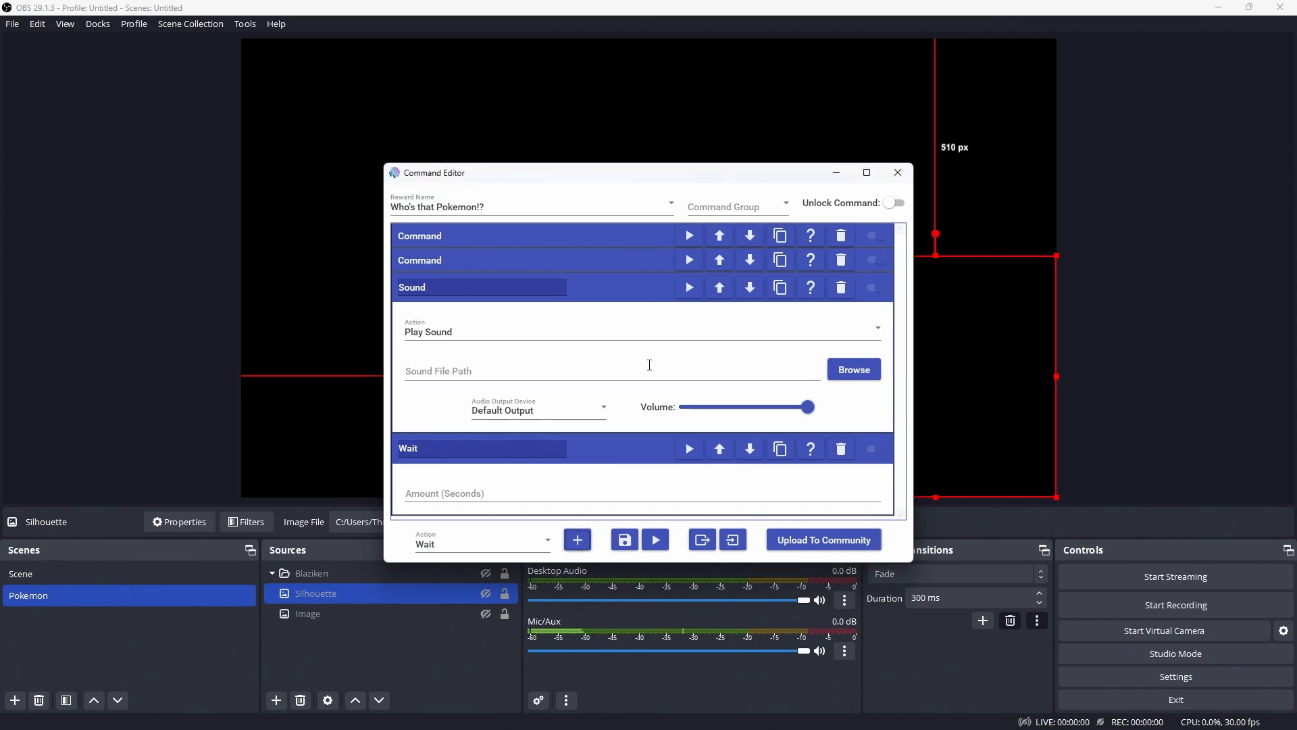
pyautogui.click(560, 487)
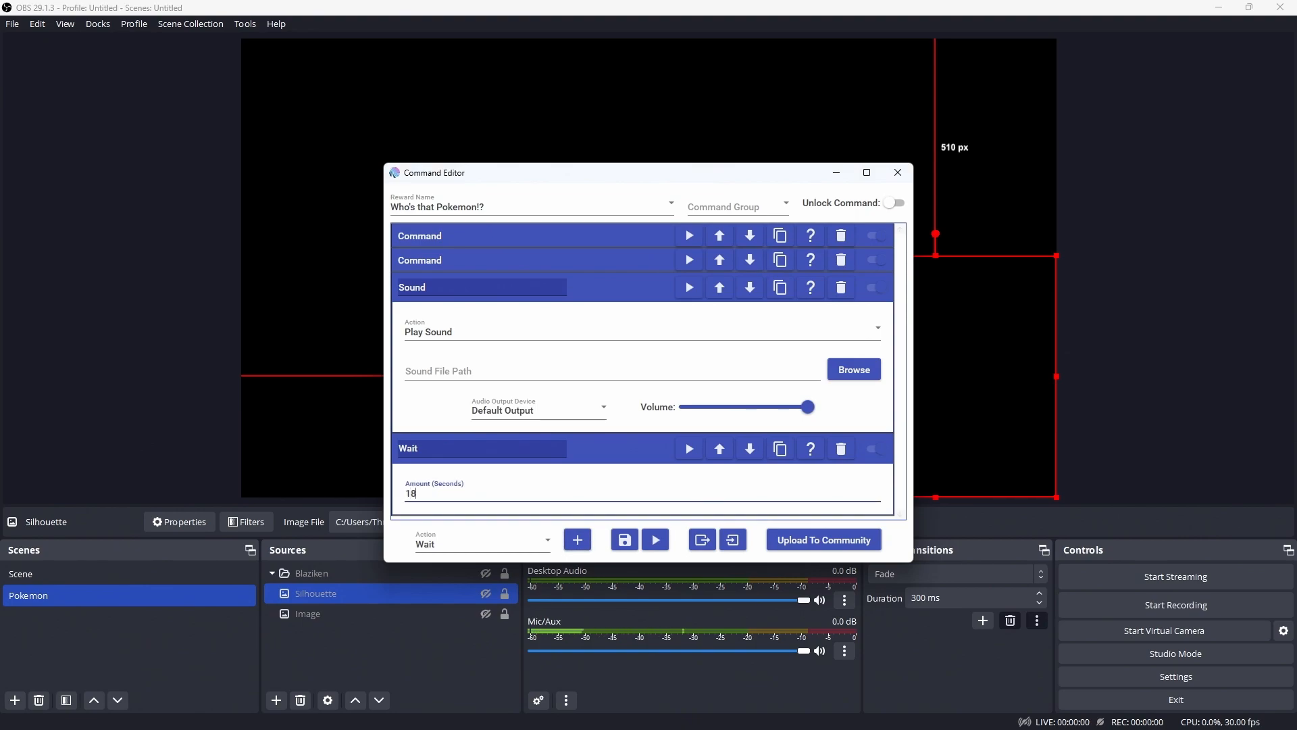
pyautogui.click(619, 449)
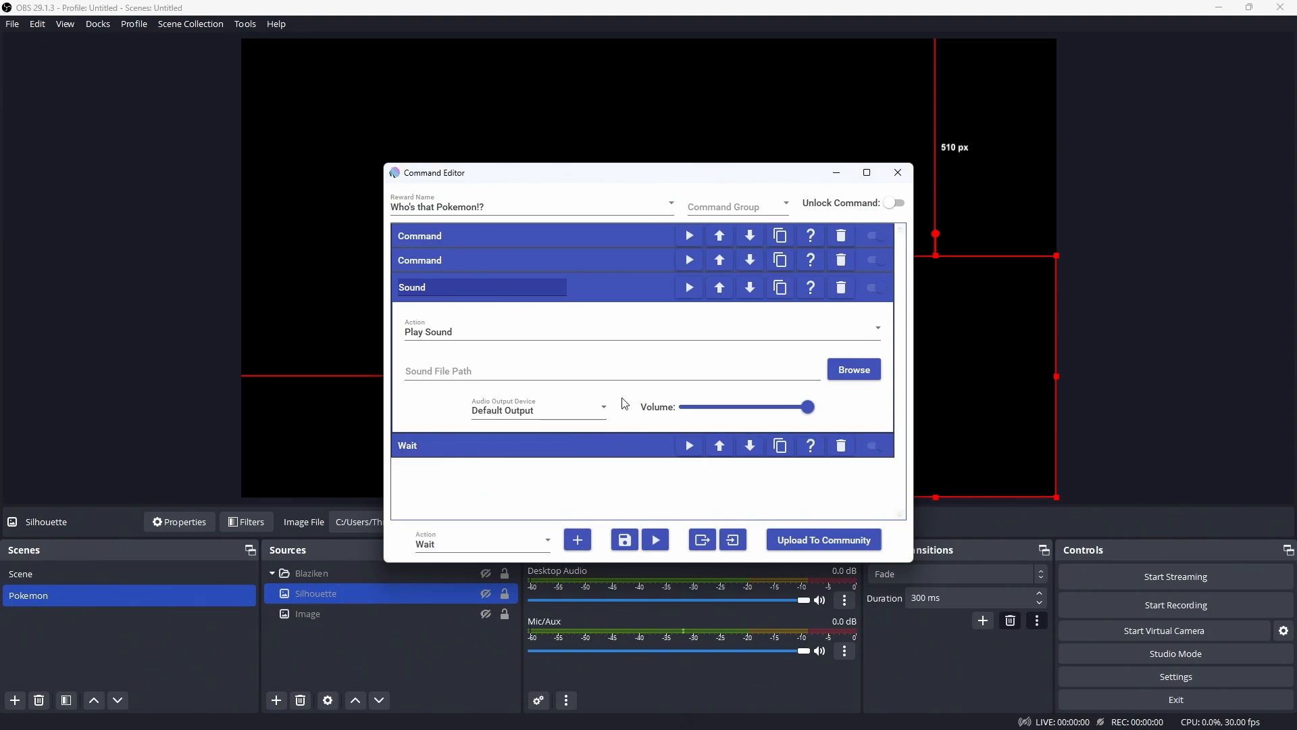
# Add a second Sound action after the Wait action in the reward's command and save the command
pyautogui.click(636, 289)
pyautogui.click(781, 284)
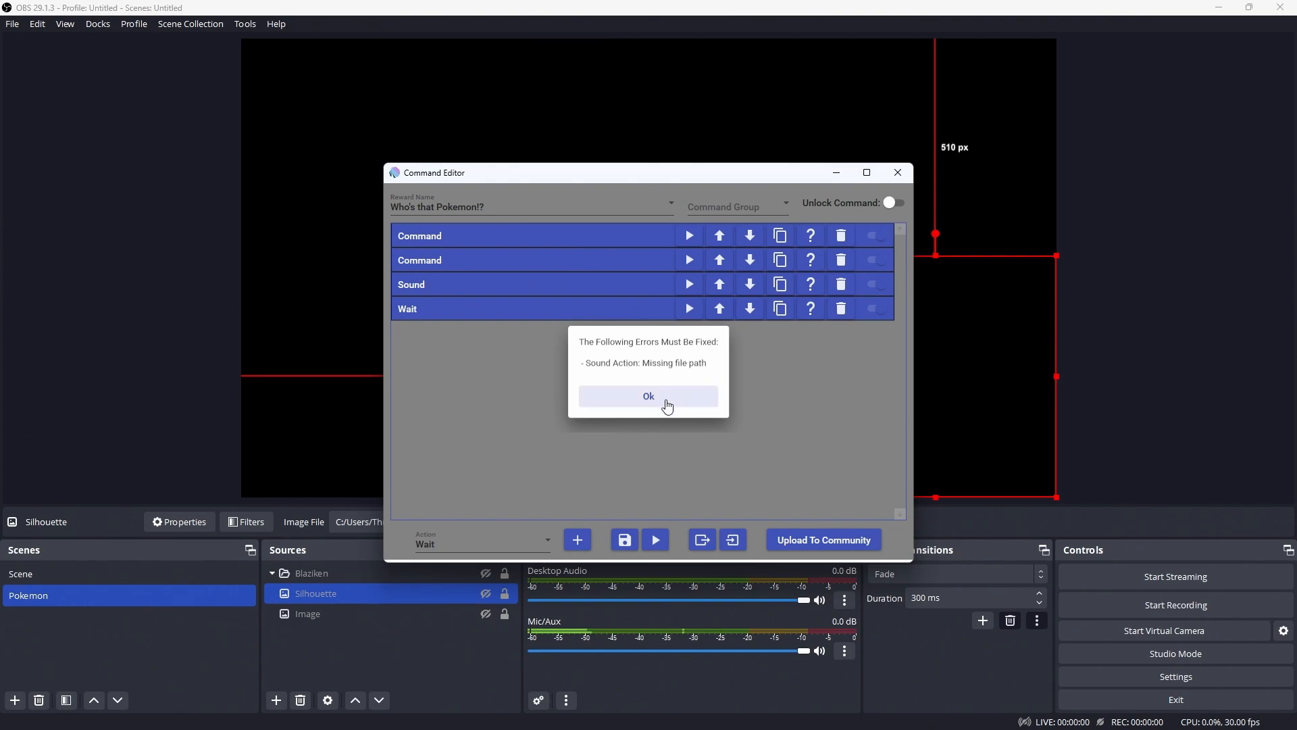
pyautogui.click(664, 404)
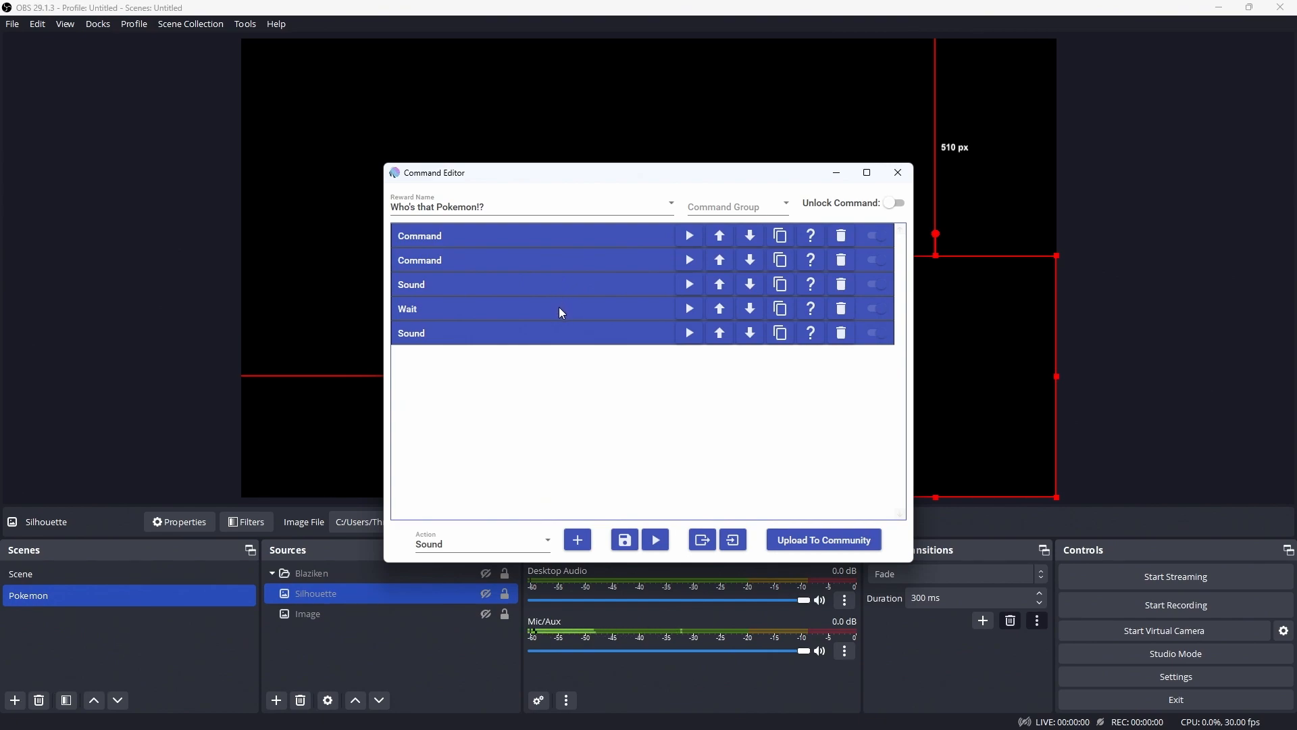
pyautogui.click(589, 333)
pyautogui.click(627, 333)
pyautogui.click(627, 541)
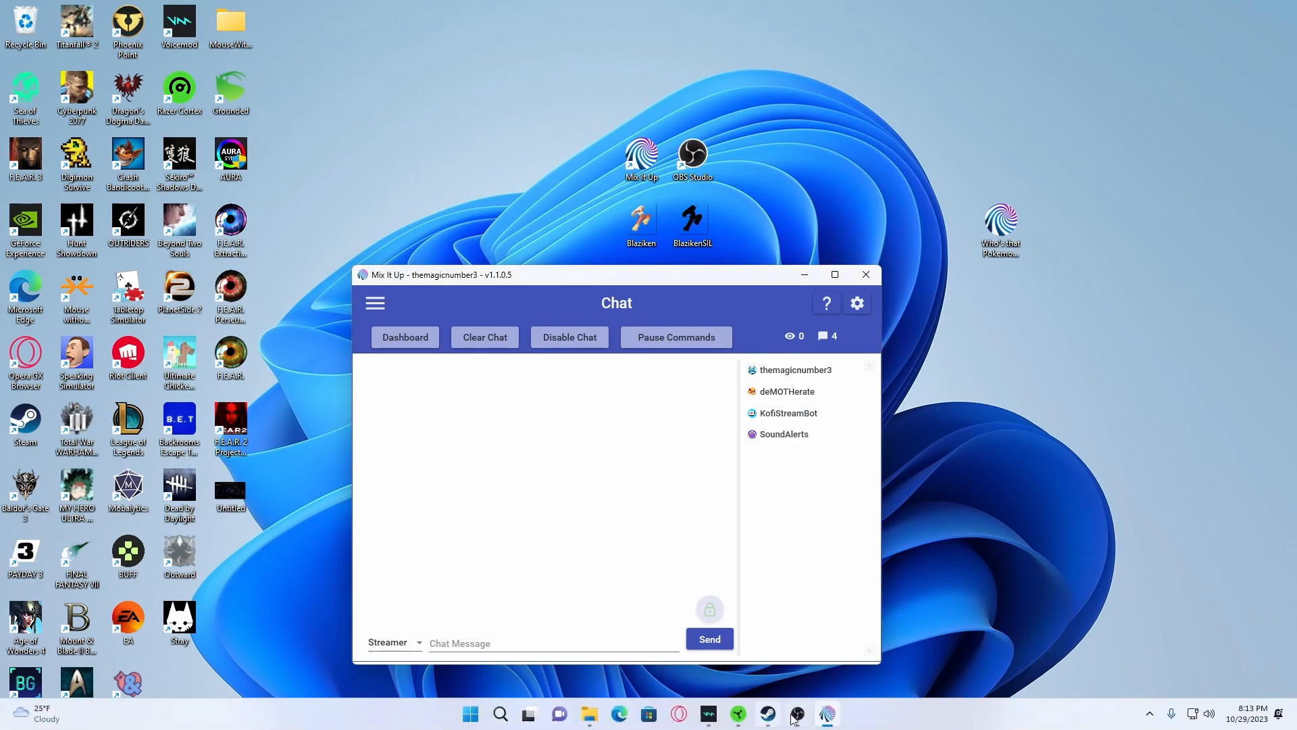
# Switch to OBS Studio and collapse the Blaziken group in the Pokemon scene's sources
pyautogui.click(796, 715)
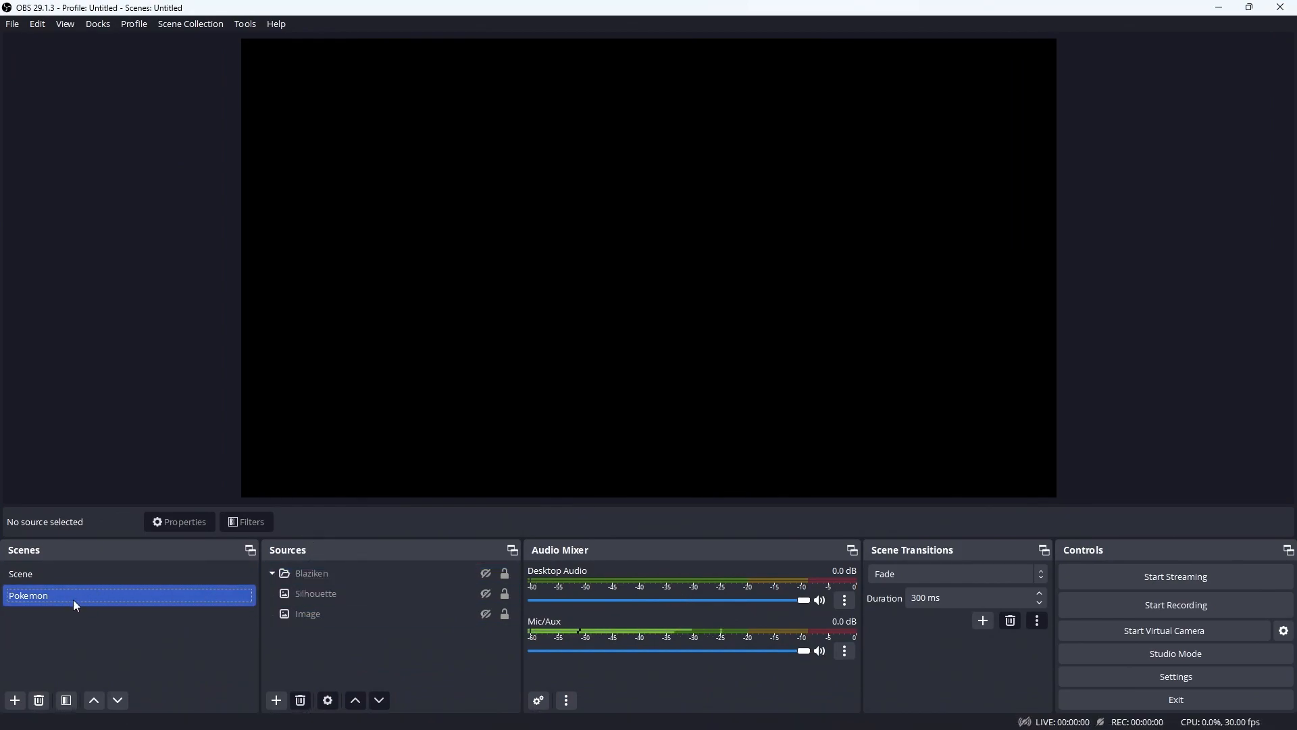
pyautogui.click(272, 572)
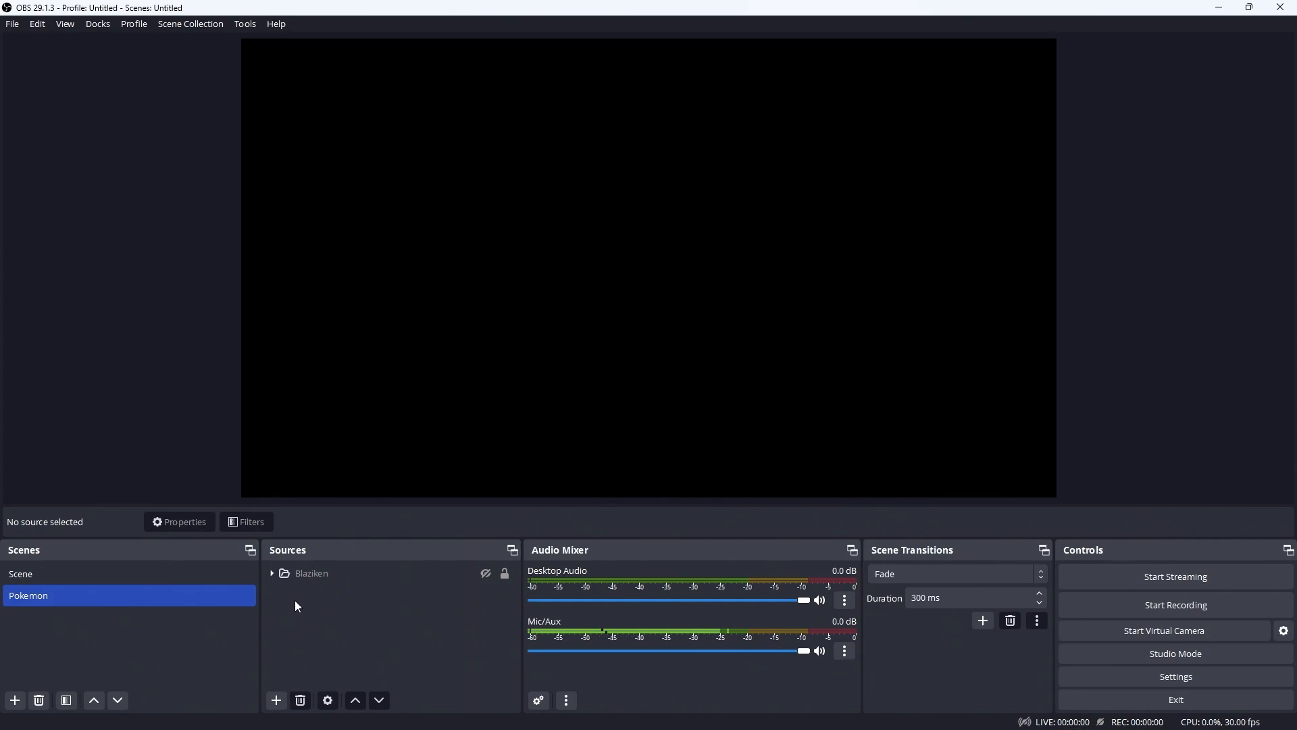
pyautogui.click(1222, 8)
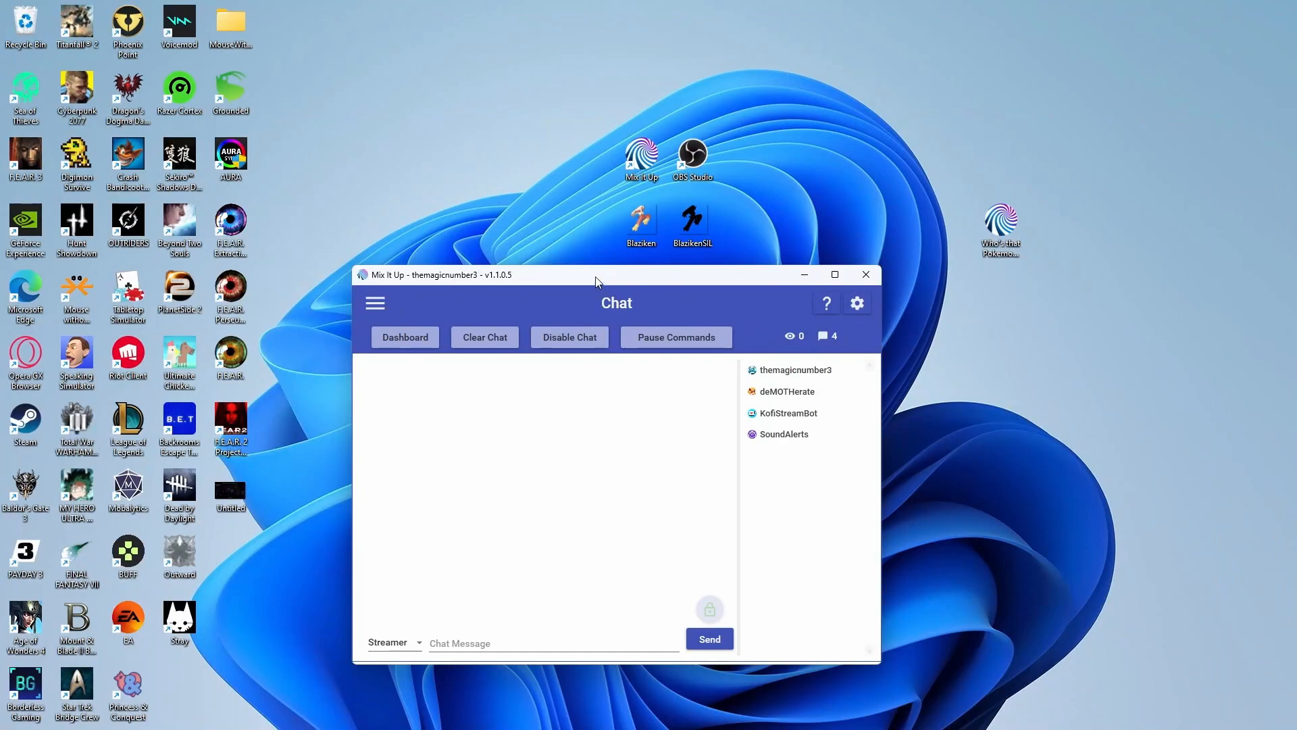
# In Mix It Up's action groups, open "Who's that Pokemon Blaziken", review its list of actions and close it
pyautogui.moveTo(595, 277); pyautogui.dragTo(585, 209)
pyautogui.click(366, 236)
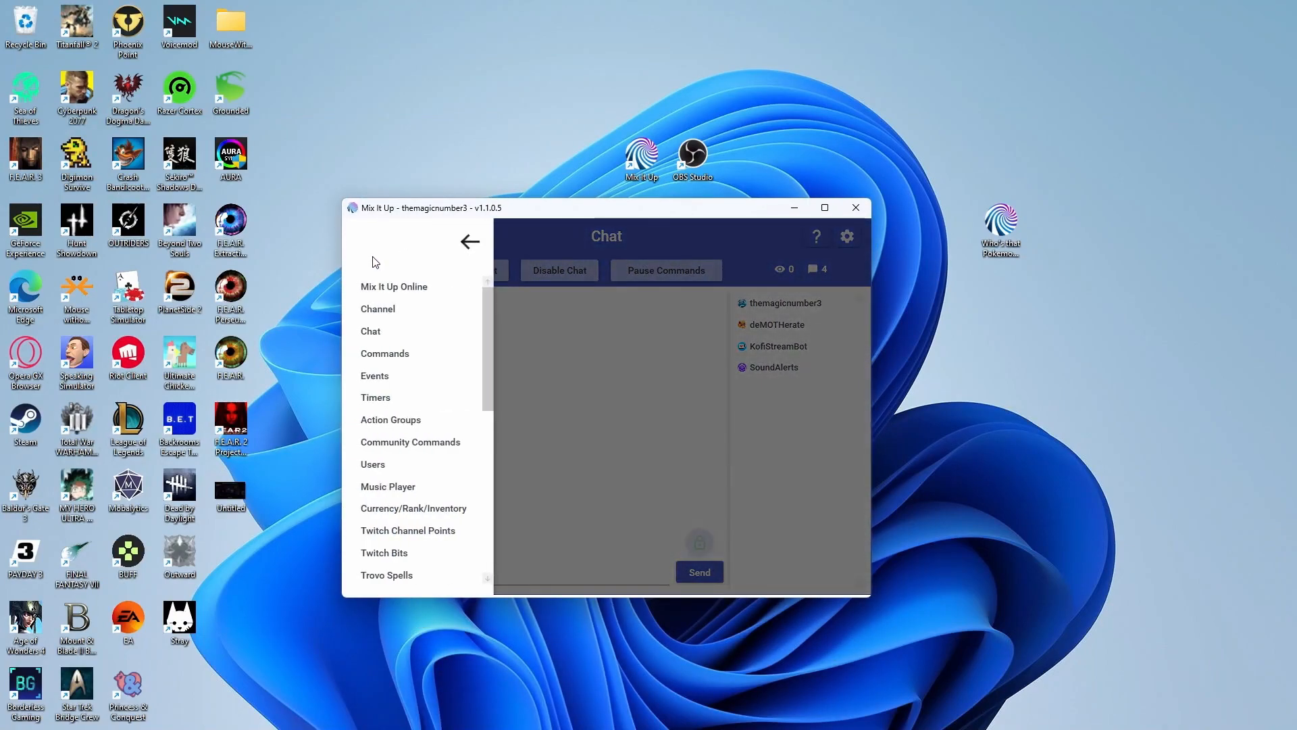
pyautogui.click(394, 421)
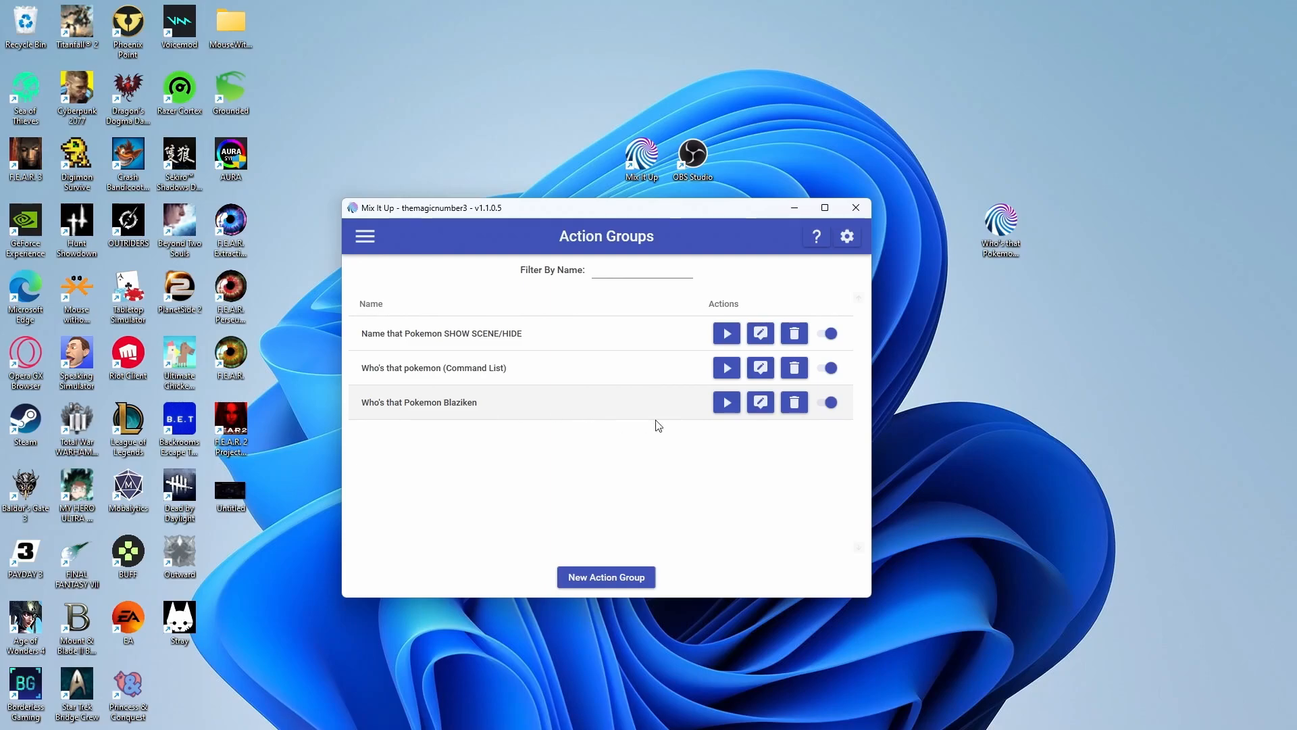
pyautogui.click(760, 402)
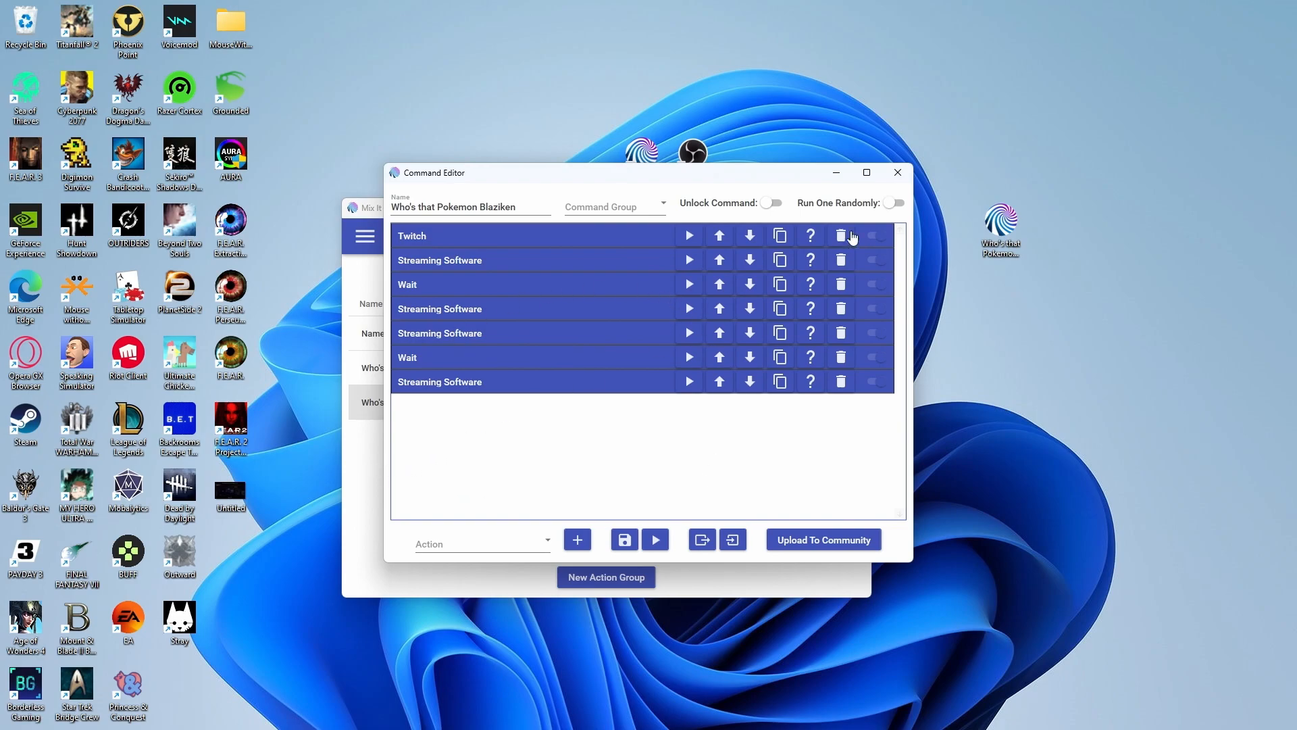
pyautogui.click(898, 172)
pyautogui.click(993, 235)
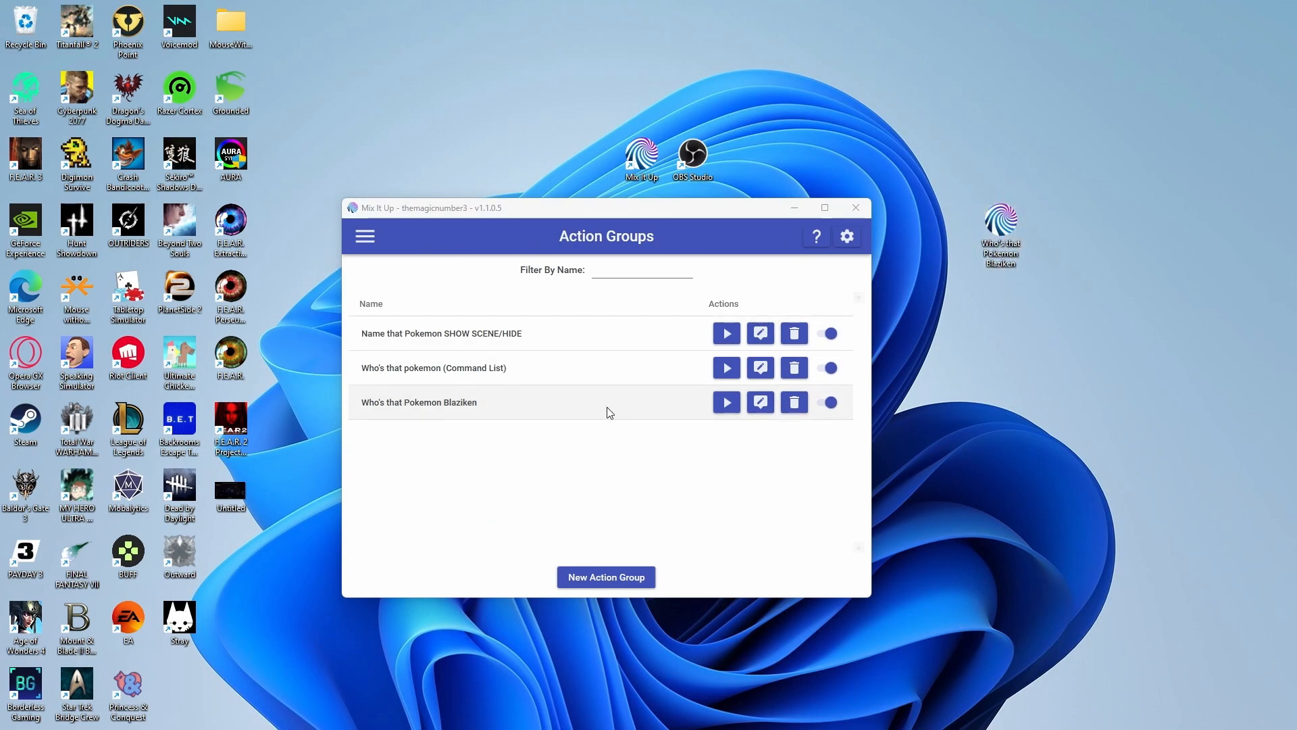
# Create a new action group named "Squirtle" by importing the file "Who's that Pokemon Blaziken.miucommand"
pyautogui.click(610, 578)
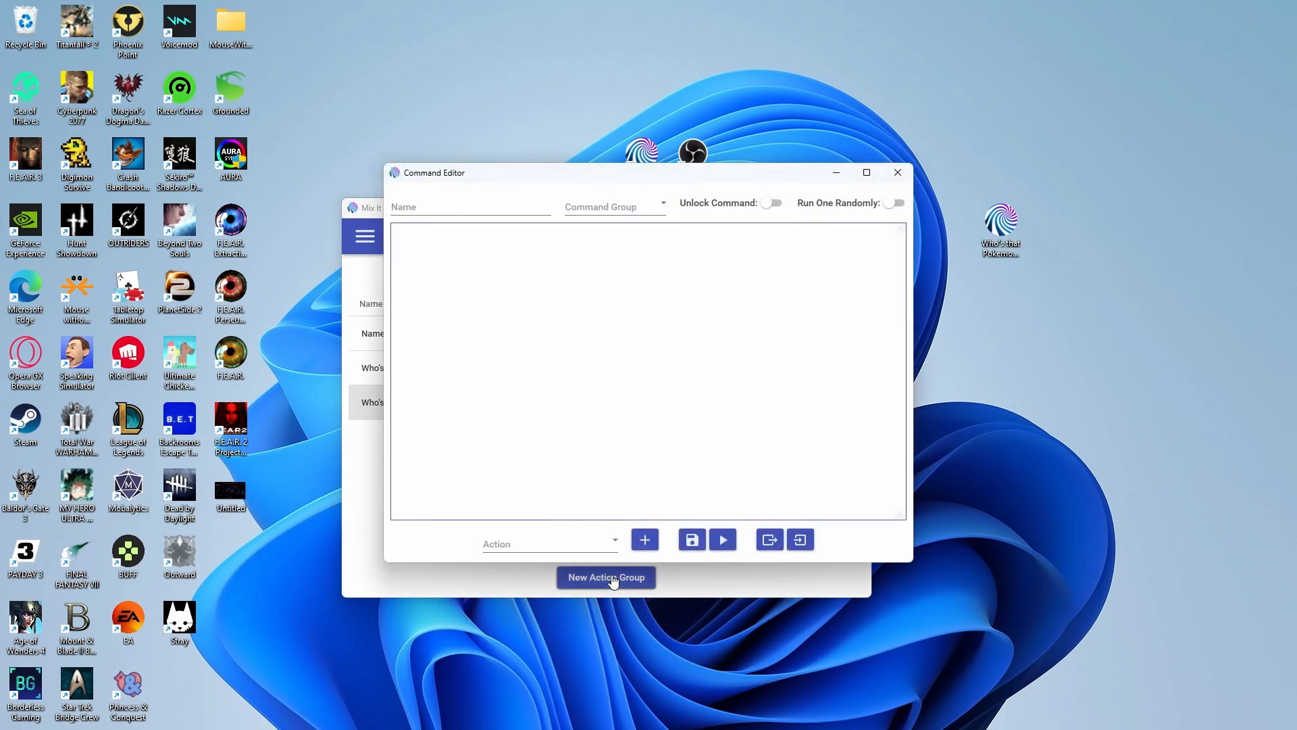
pyautogui.click(801, 540)
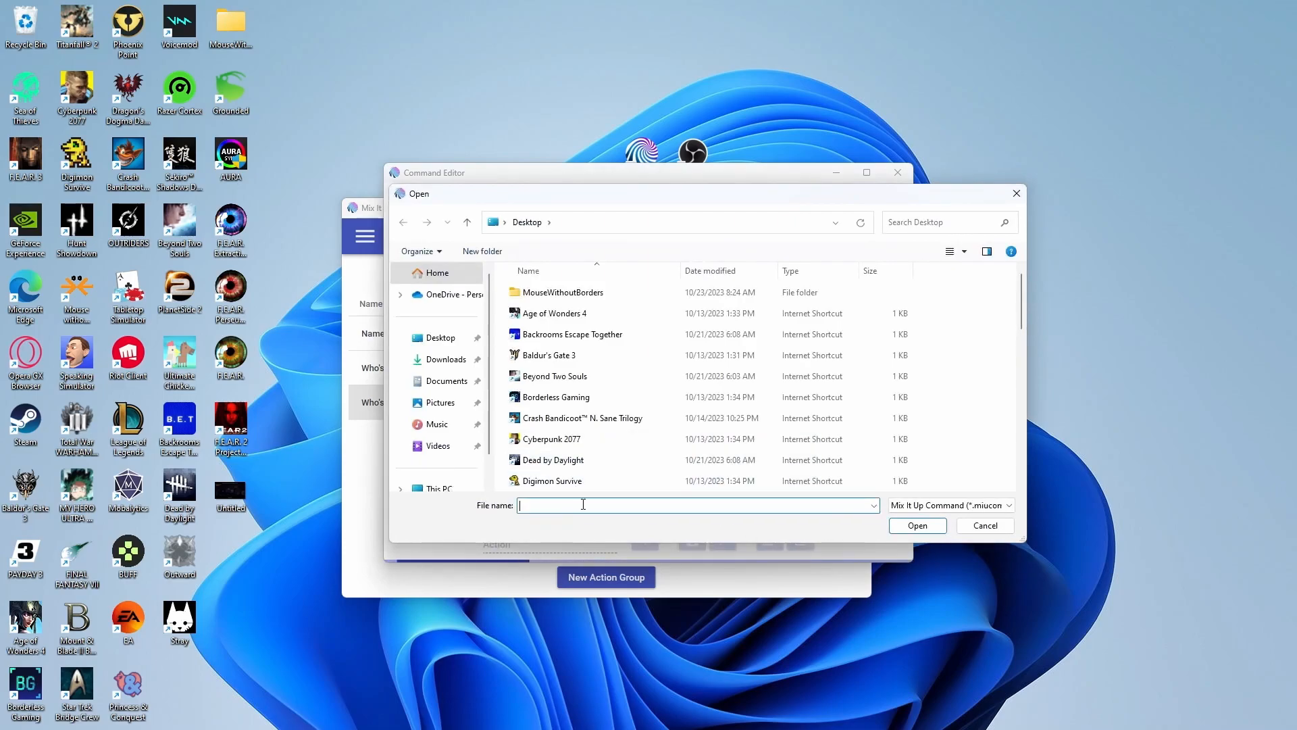
pyautogui.write('who')
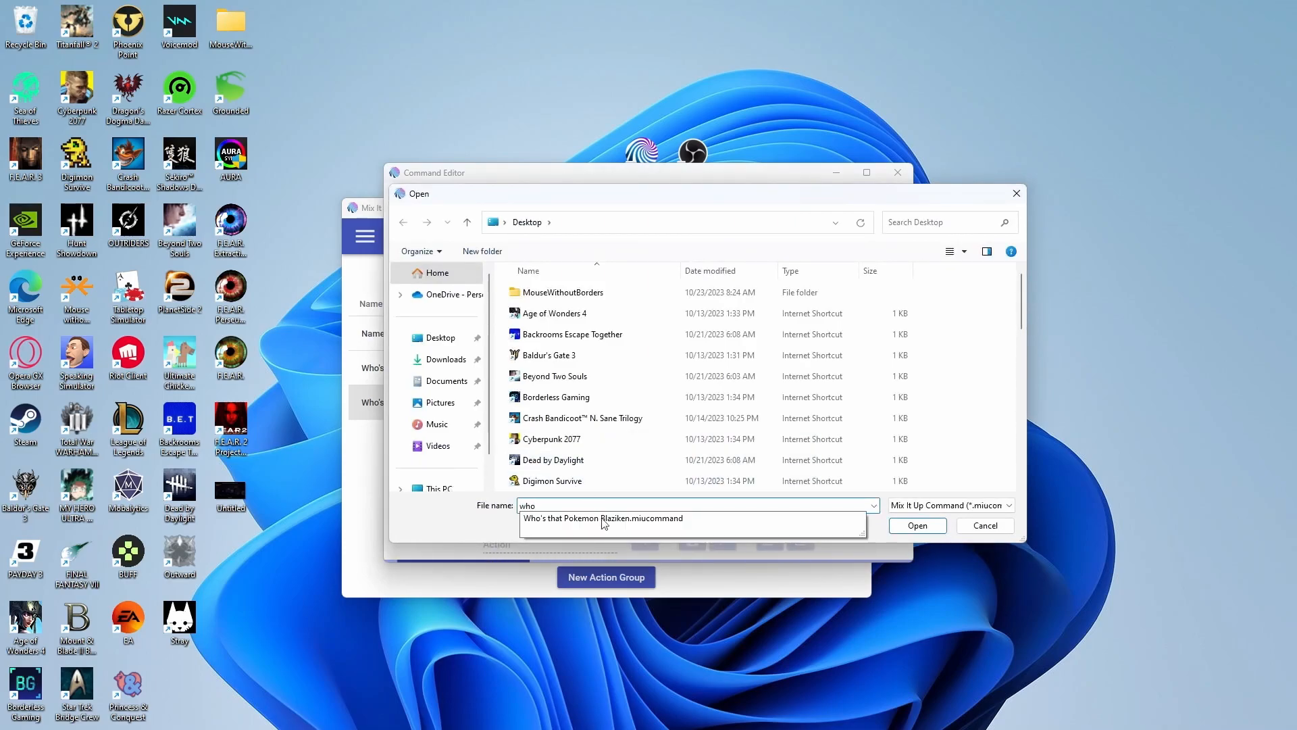
pyautogui.click(598, 518)
pyautogui.click(917, 525)
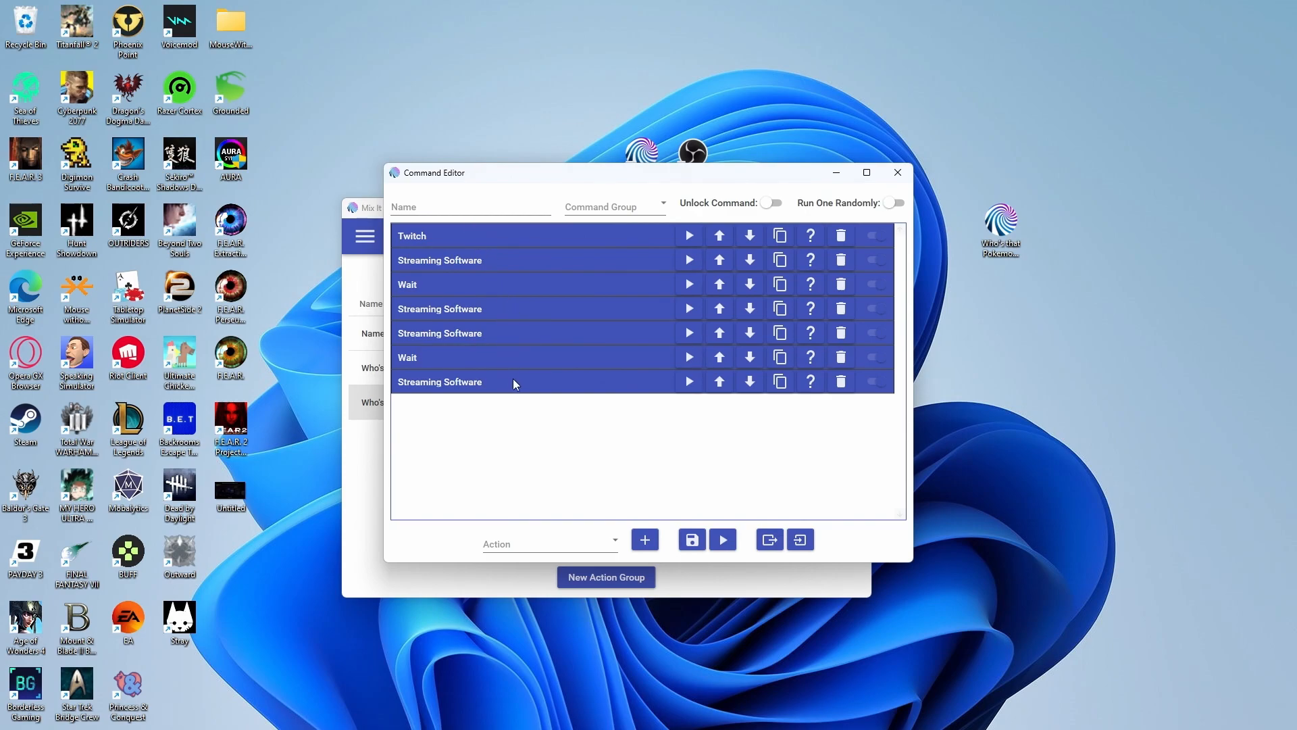
pyautogui.click(427, 206)
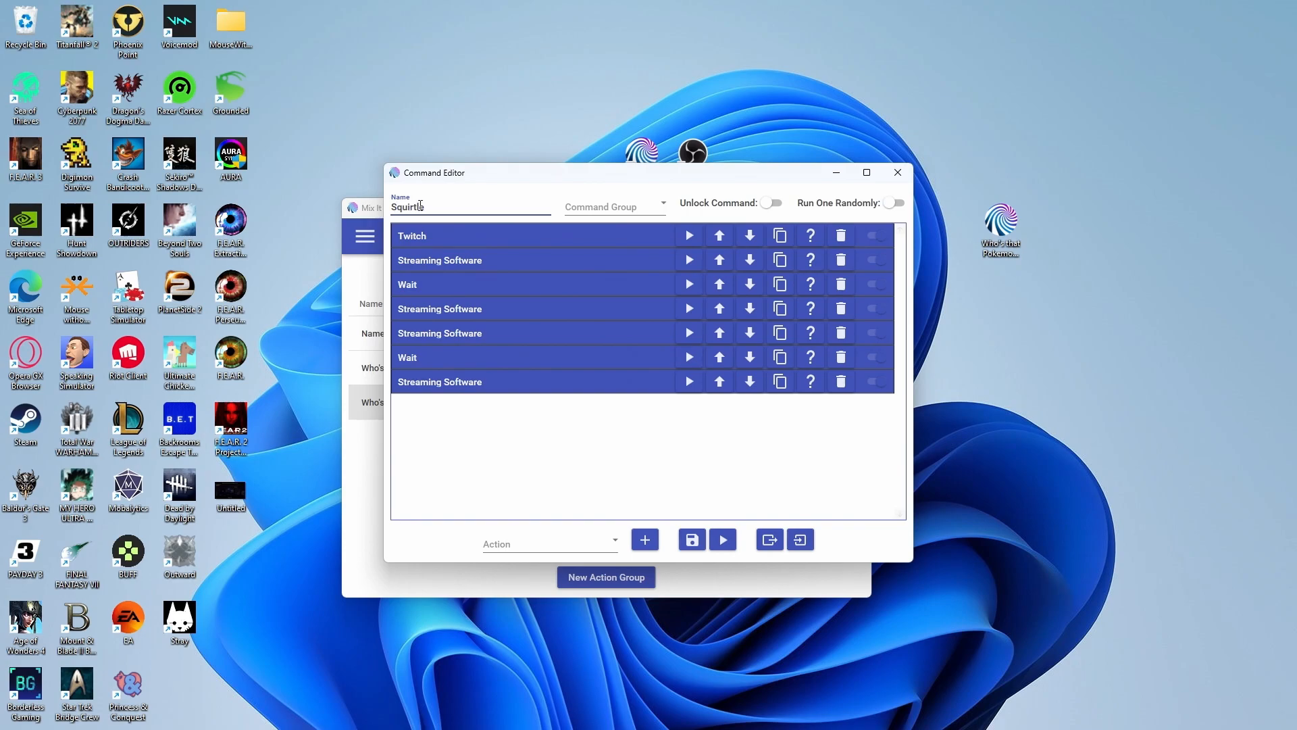
# Set the Twitch prediction's outcomes to "squirtle" and "wartortle" in the Squirtle action group, and close the editor without saving
pyautogui.click(477, 385)
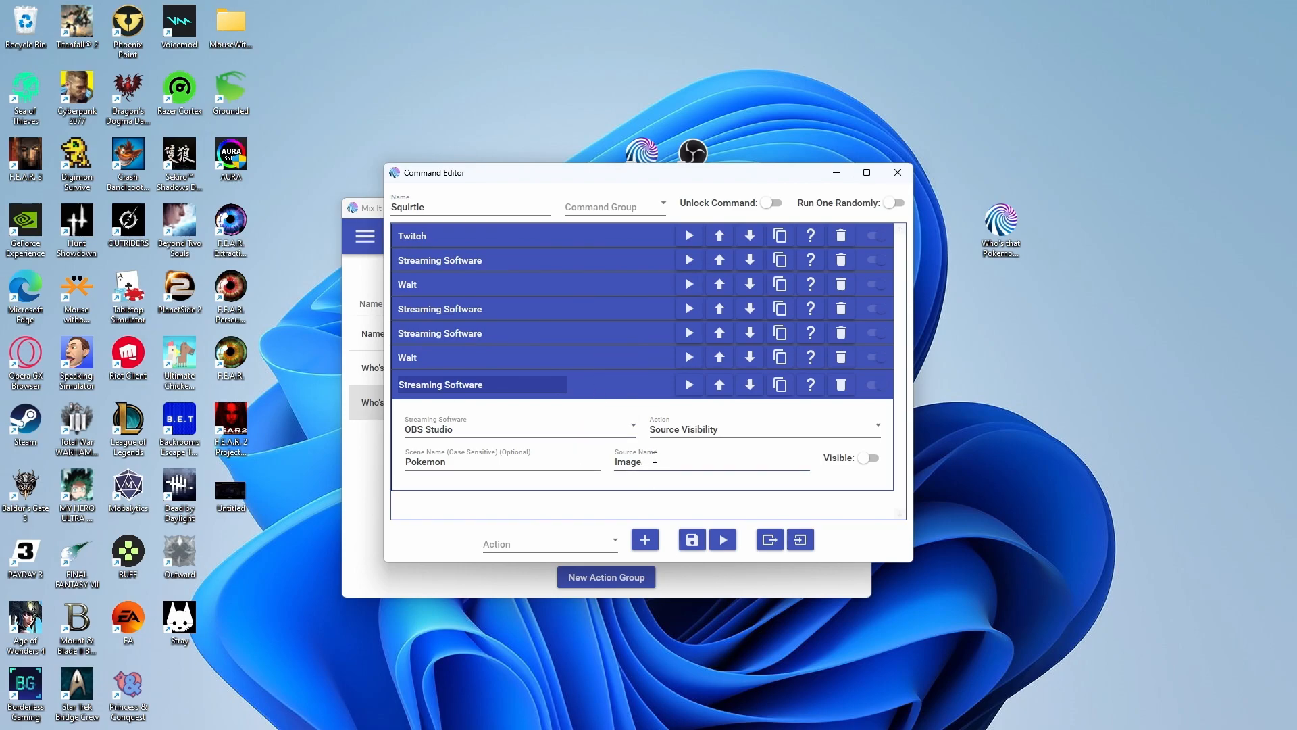
pyautogui.click(605, 384)
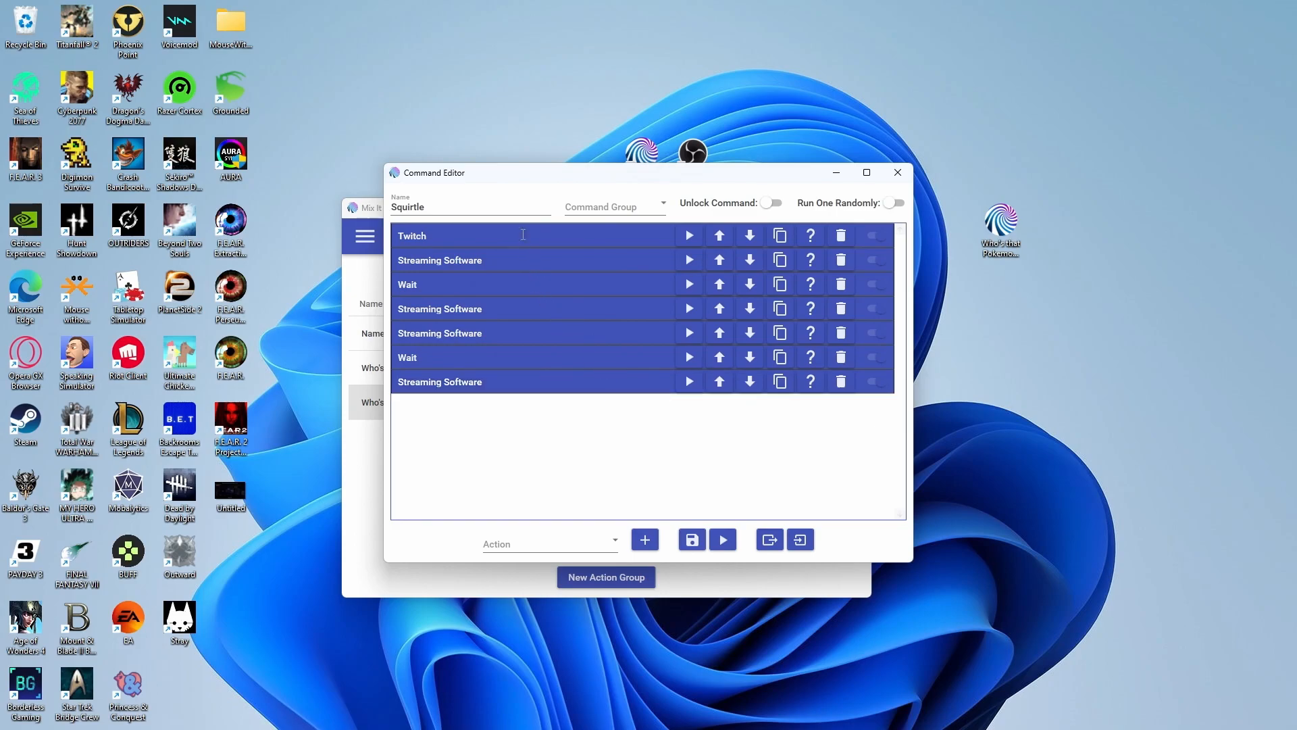
pyautogui.click(522, 235)
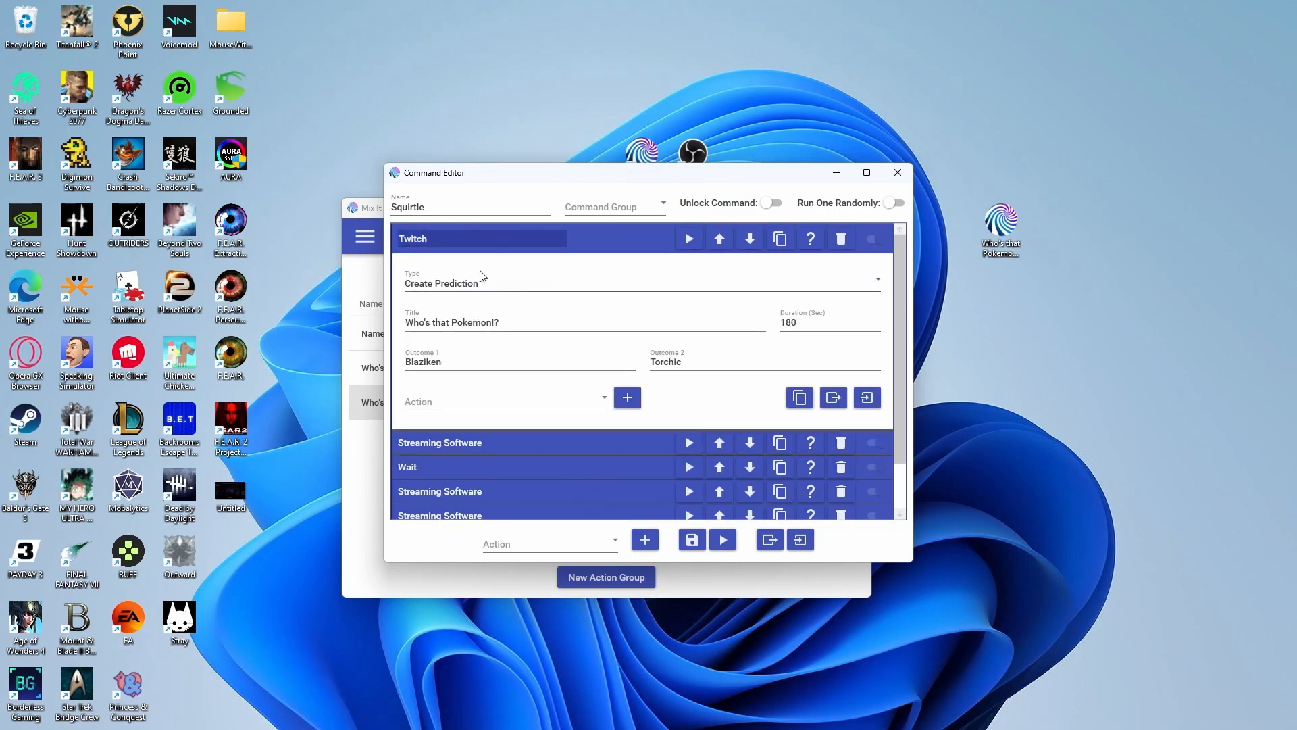
pyautogui.doubleClick(436, 360)
pyautogui.write('squirtle')
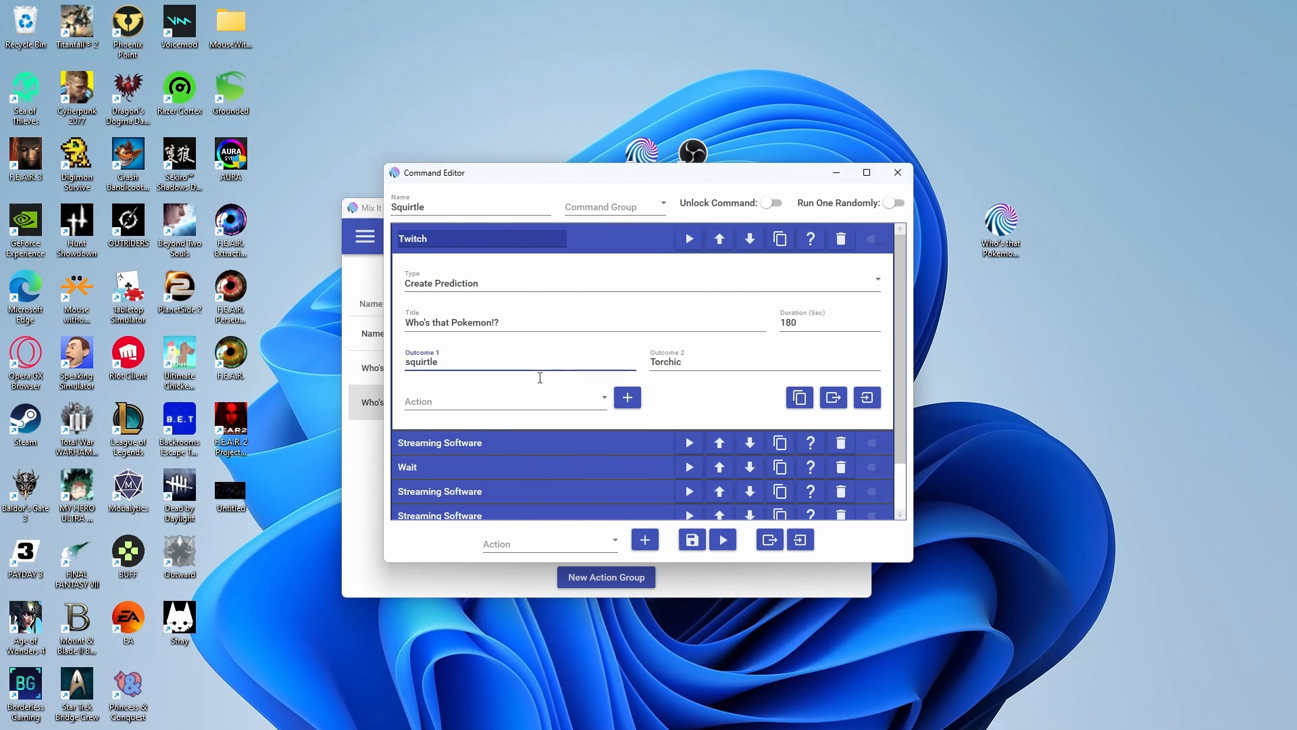
pyautogui.doubleClick(678, 363)
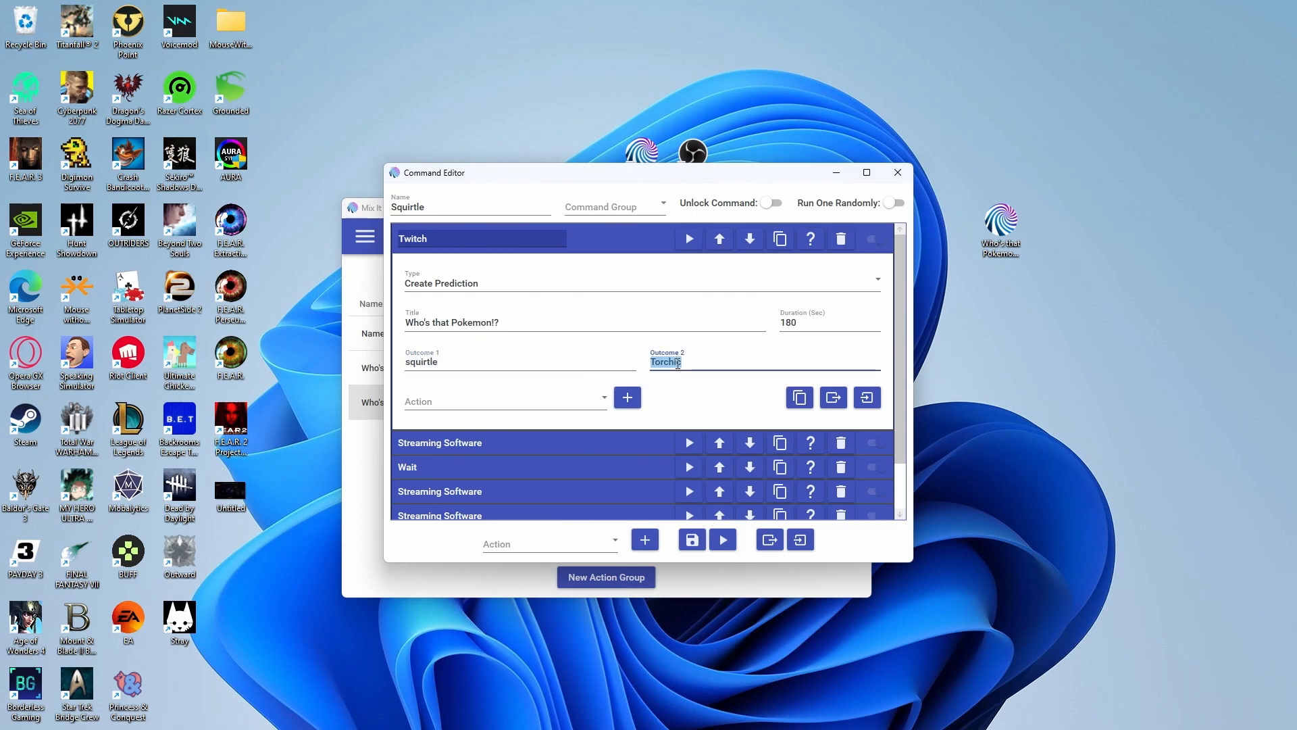
pyautogui.write('wartortle')
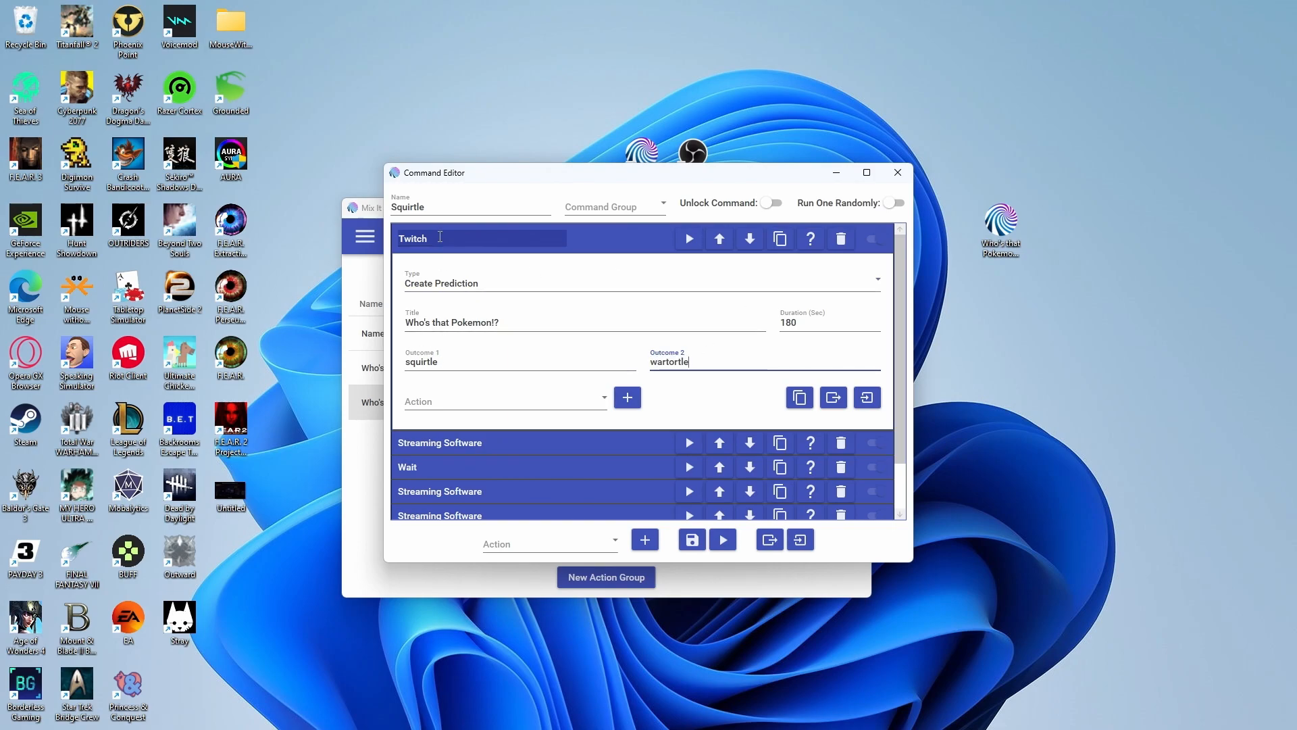
pyautogui.click(909, 177)
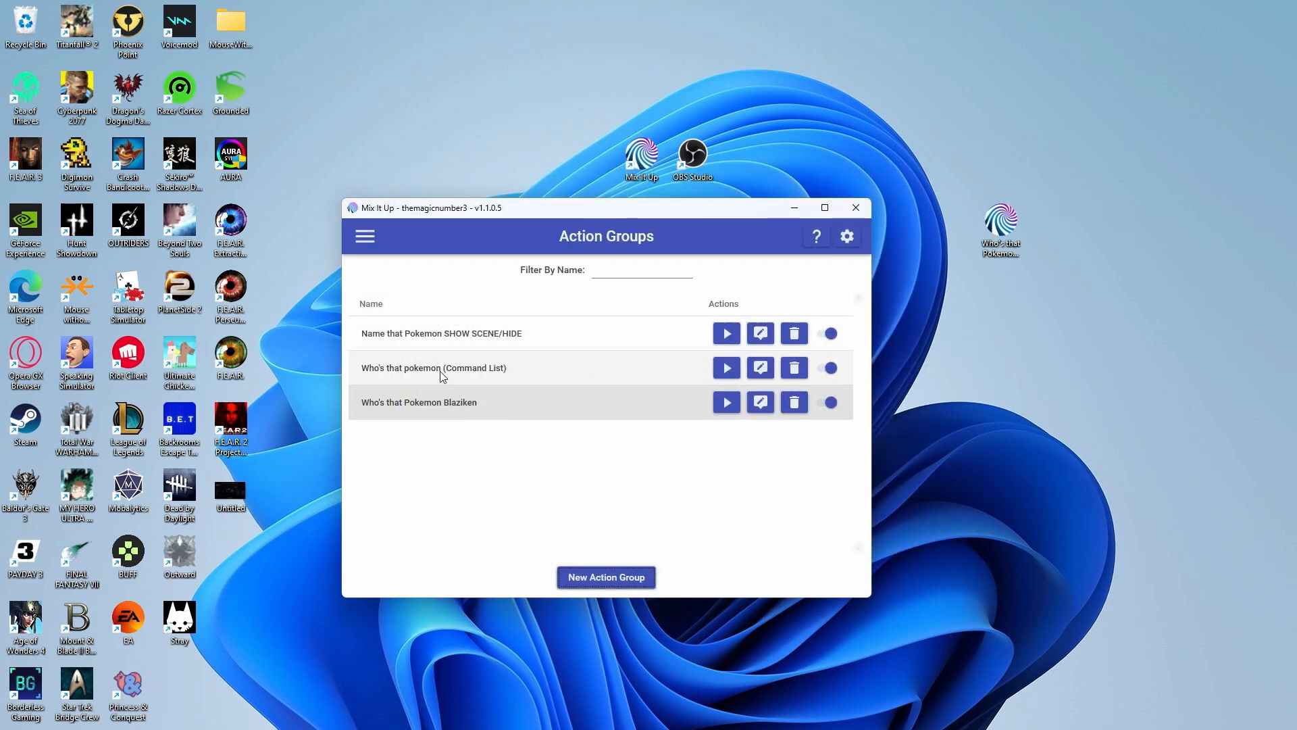
# Duplicate the Command action in "Who's that pokemon (Command List)", check which action groups it can run, and delete the duplicate
pyautogui.click(391, 377)
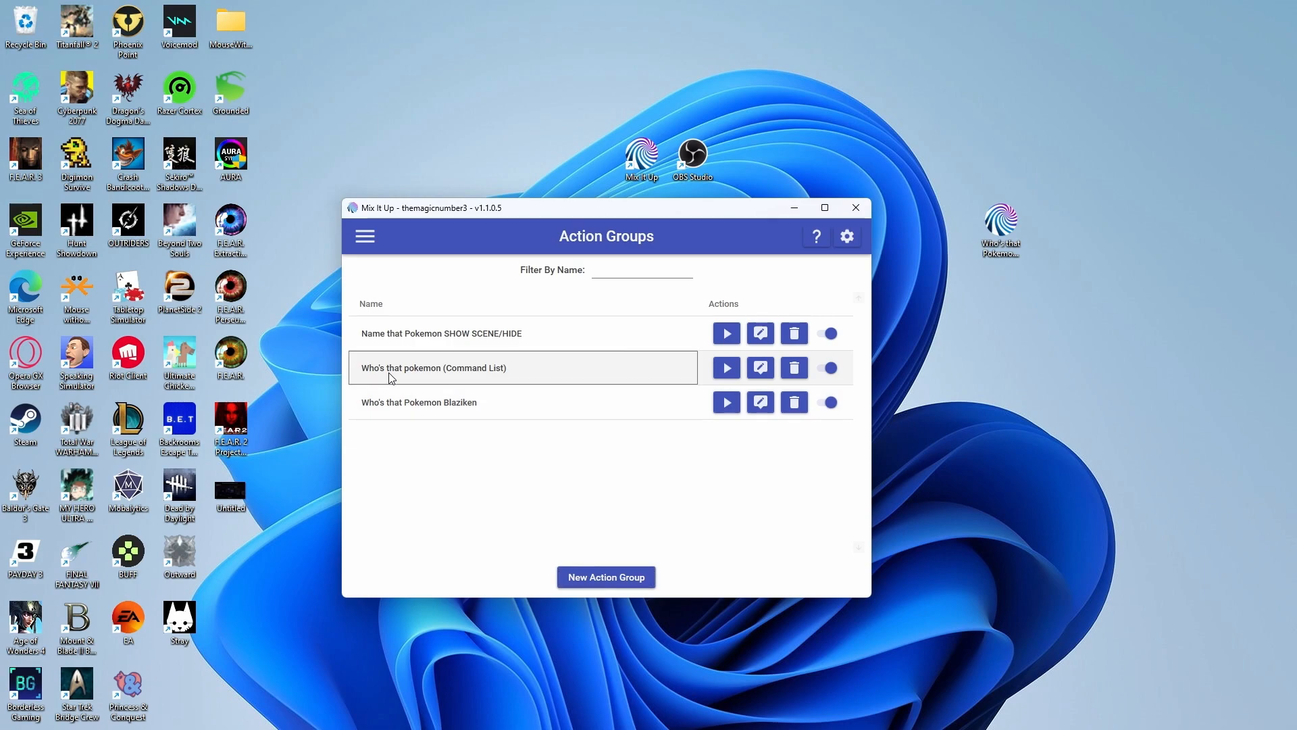
pyautogui.click(761, 368)
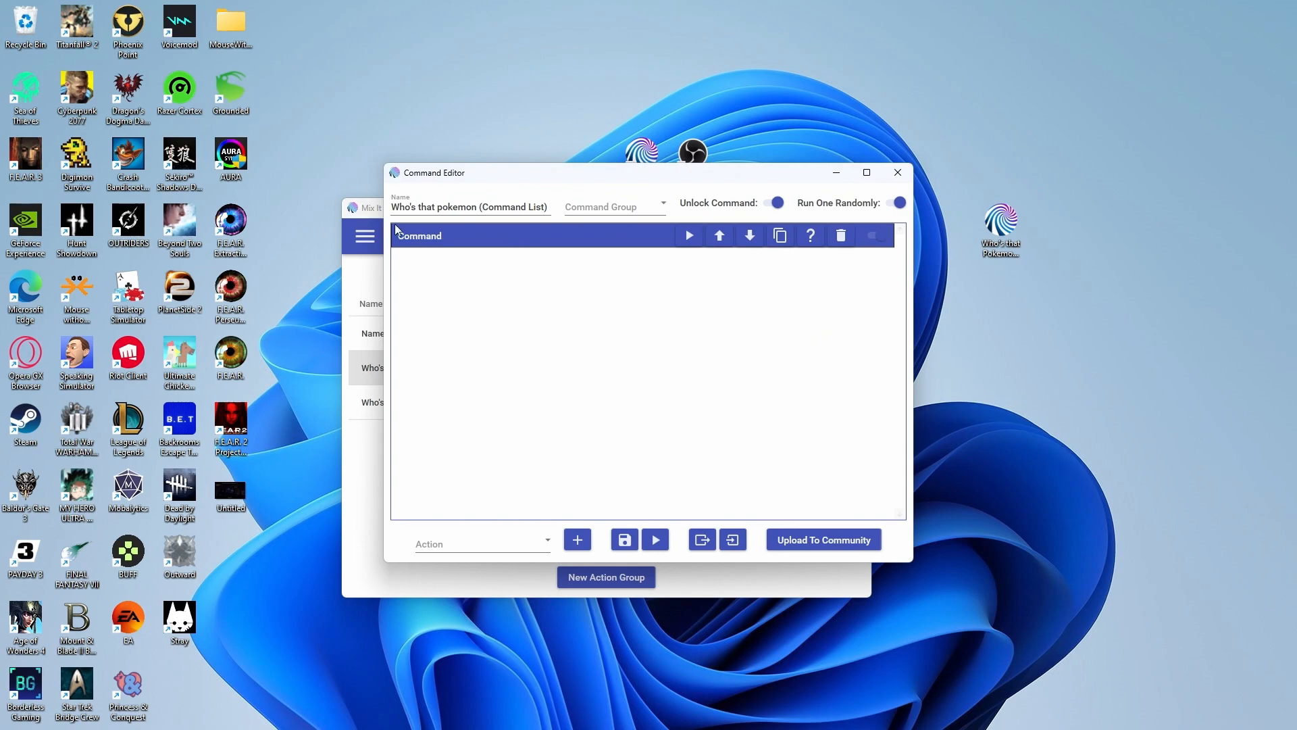
pyautogui.click(781, 238)
pyautogui.click(663, 266)
pyautogui.click(674, 348)
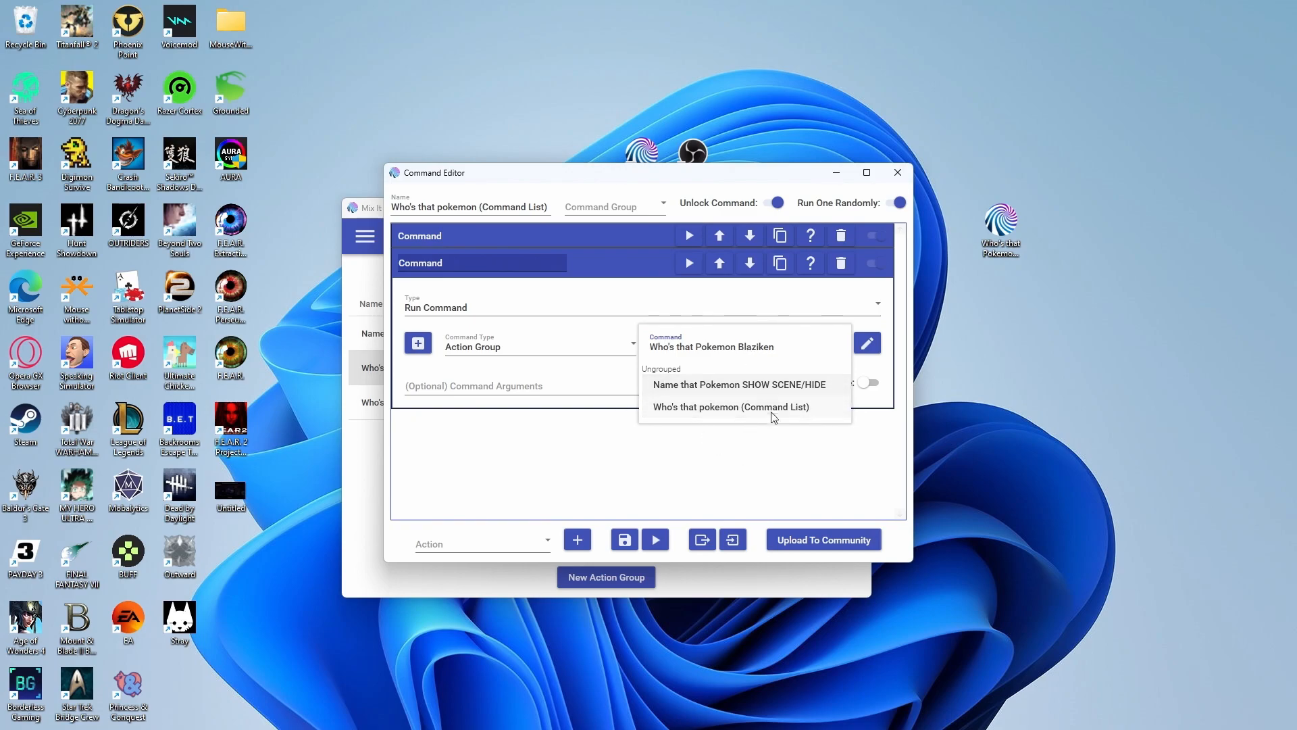
pyautogui.click(714, 458)
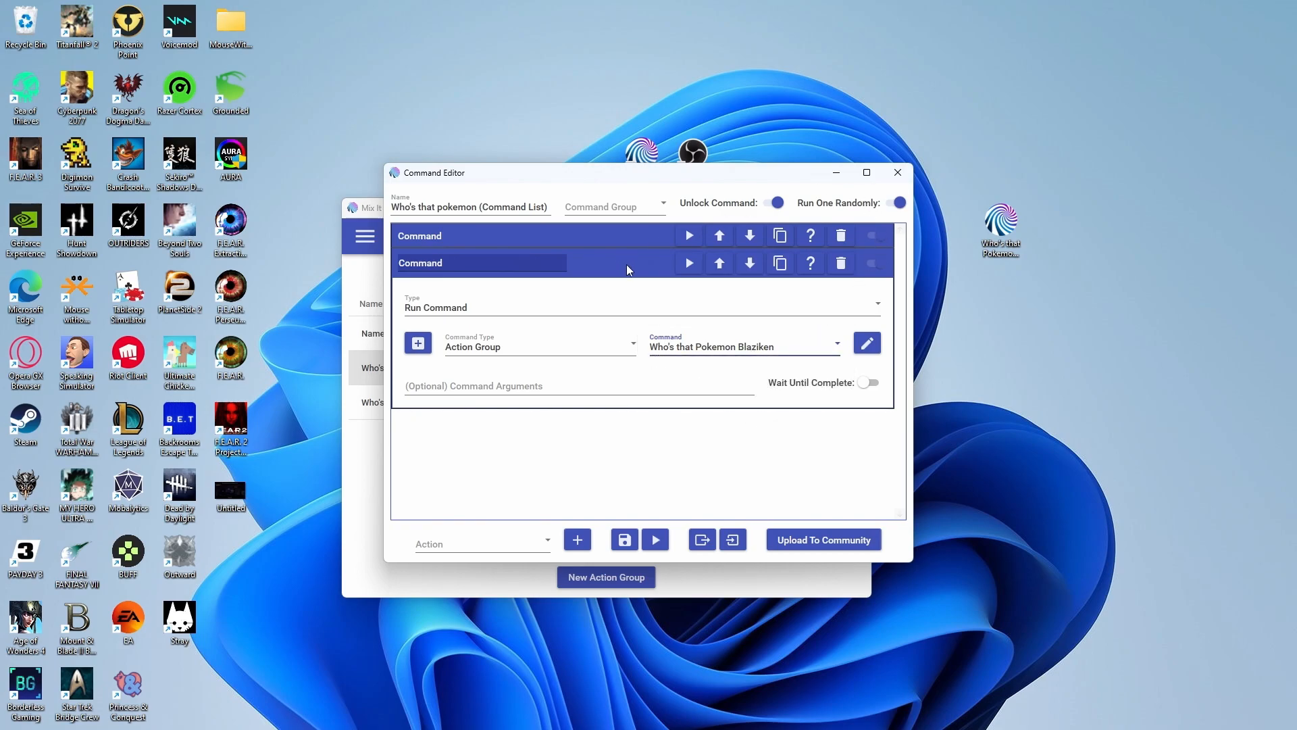
pyautogui.click(841, 263)
pyautogui.click(897, 172)
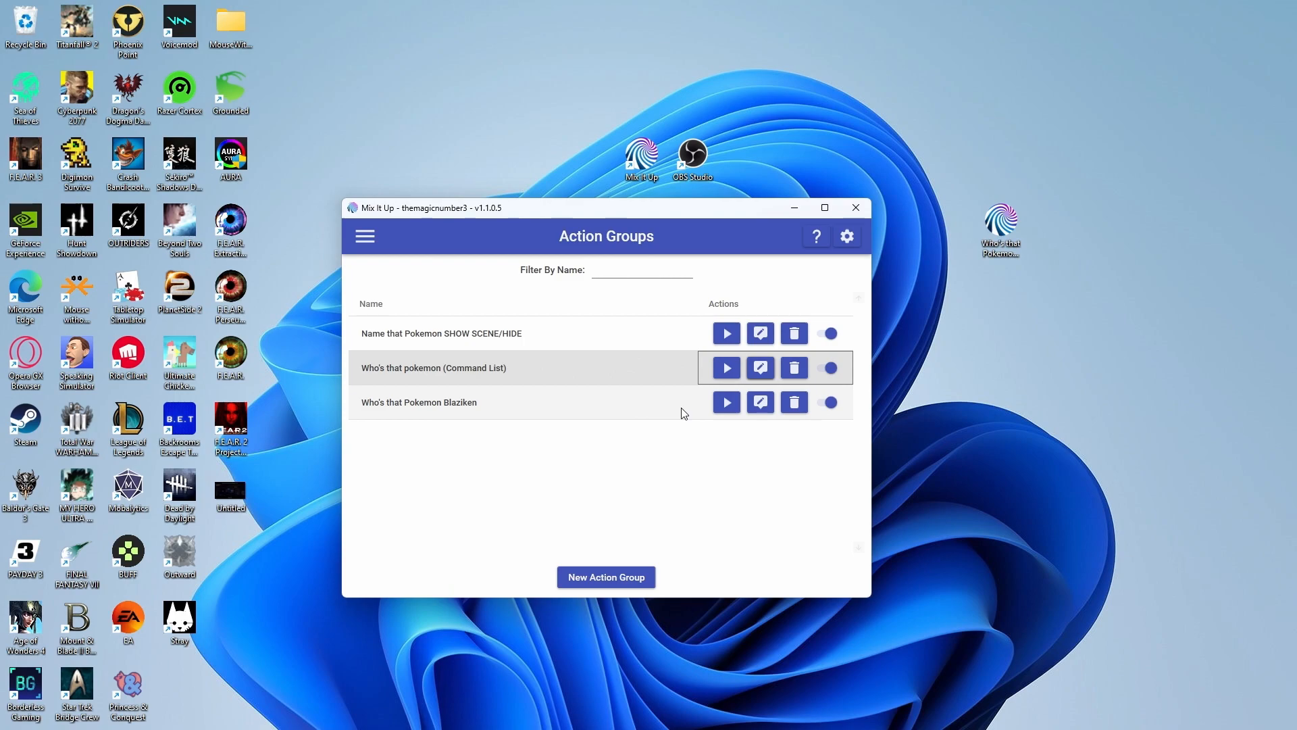
pyautogui.click(760, 366)
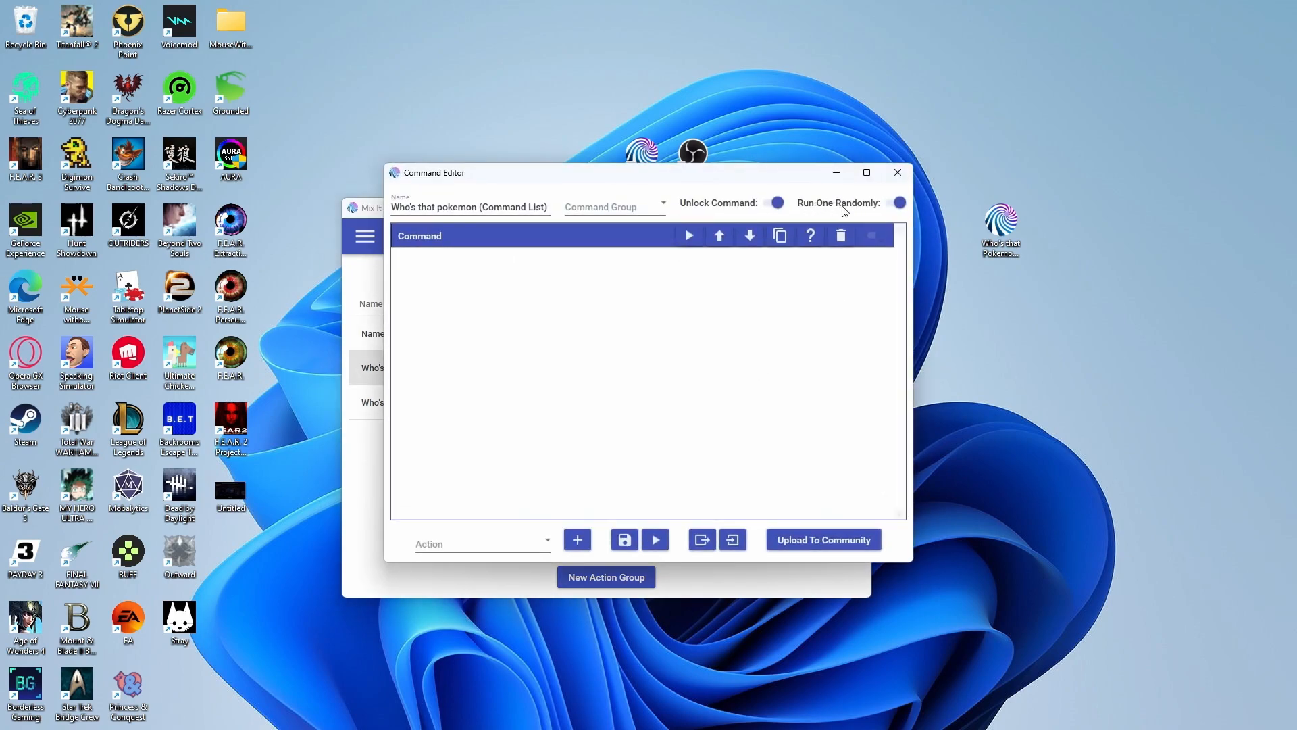
pyautogui.click(898, 172)
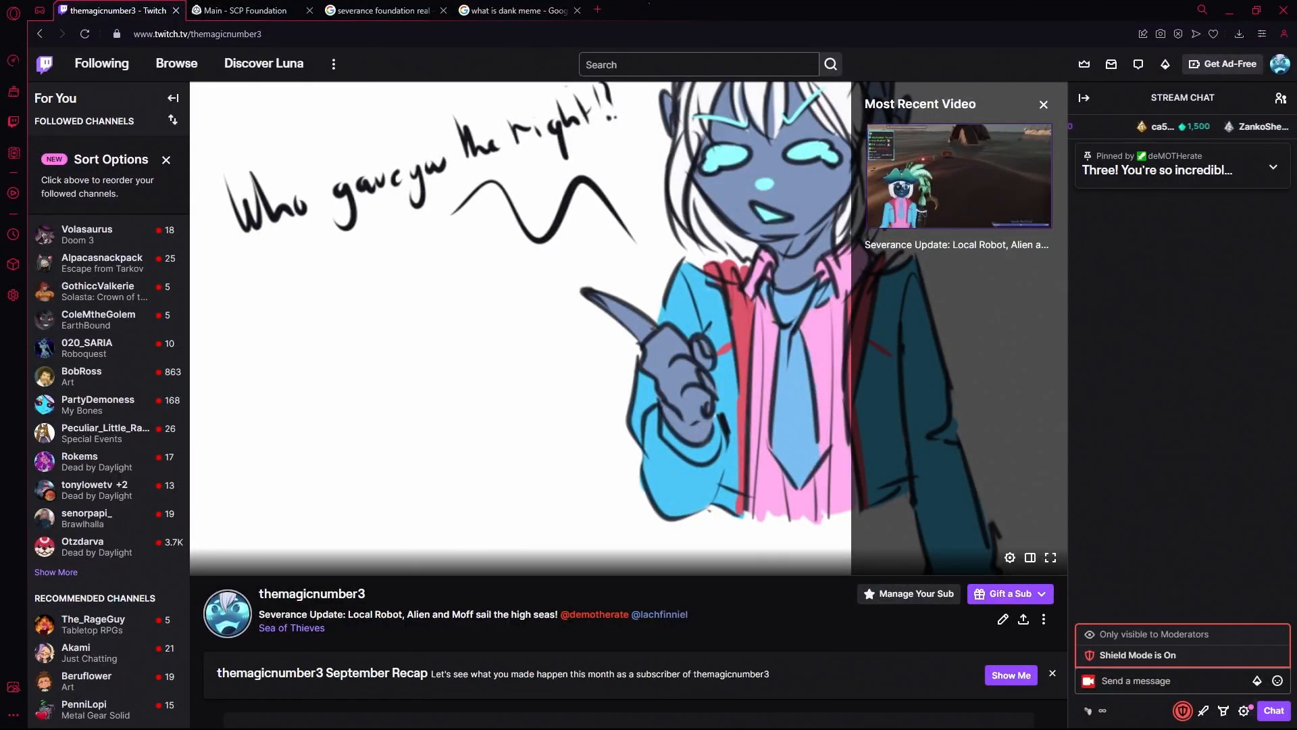
# On the Twitch channel page, open the prediction manager with the chat command /prediction, review the prediction and close it
pyautogui.click(1123, 680)
pyautogui.click(1123, 679)
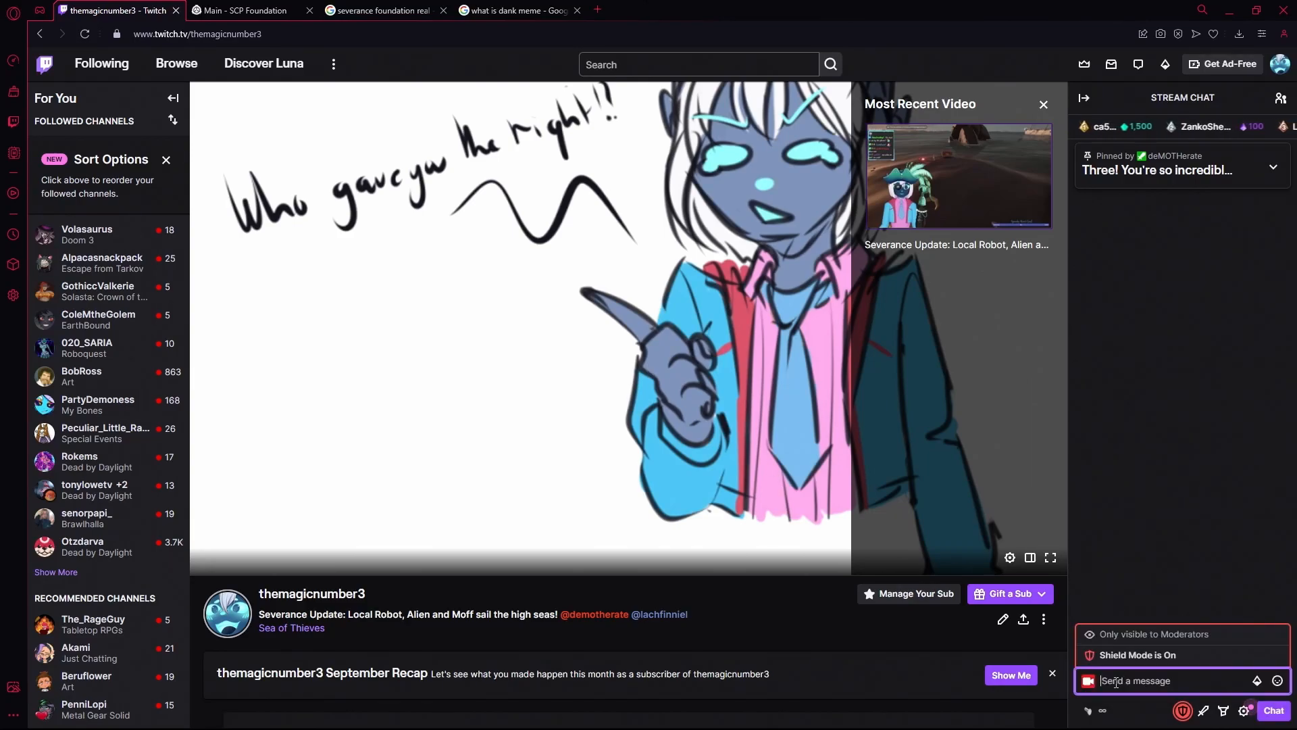
pyautogui.write('/pred')
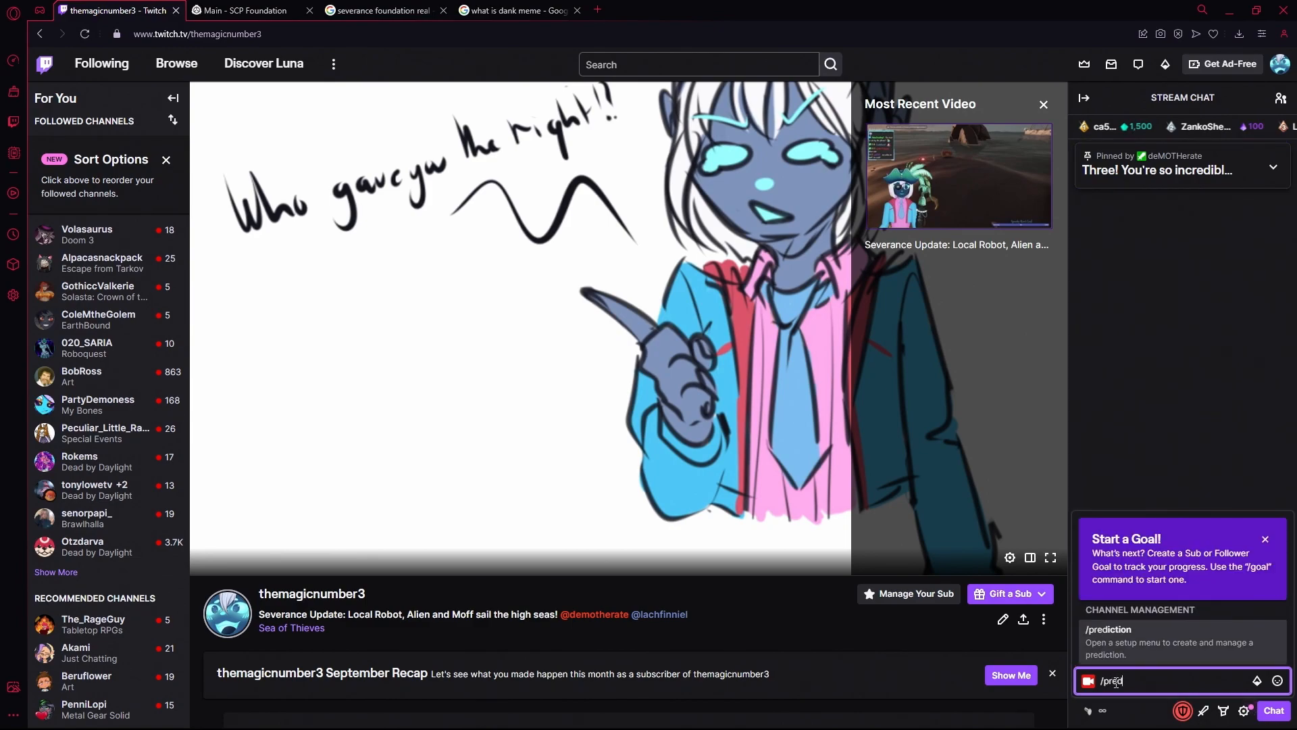
pyautogui.click(1137, 652)
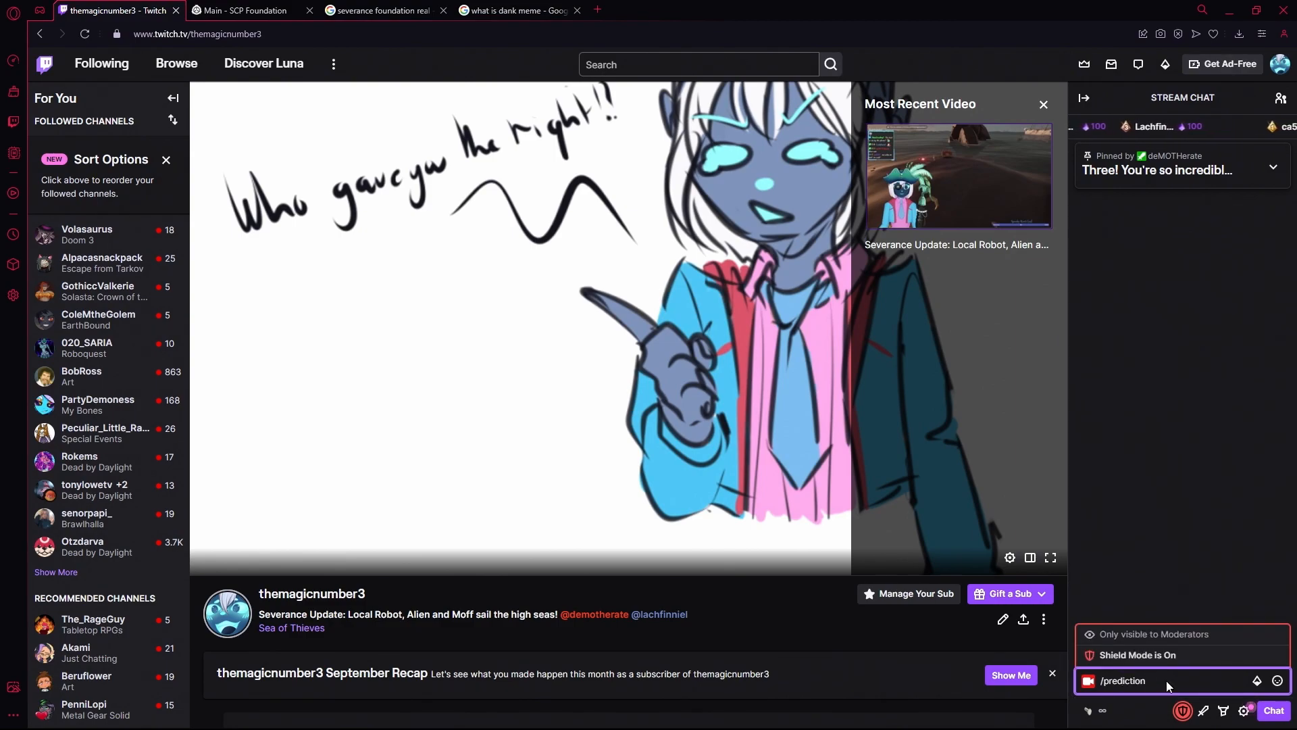
pyautogui.press('Return')
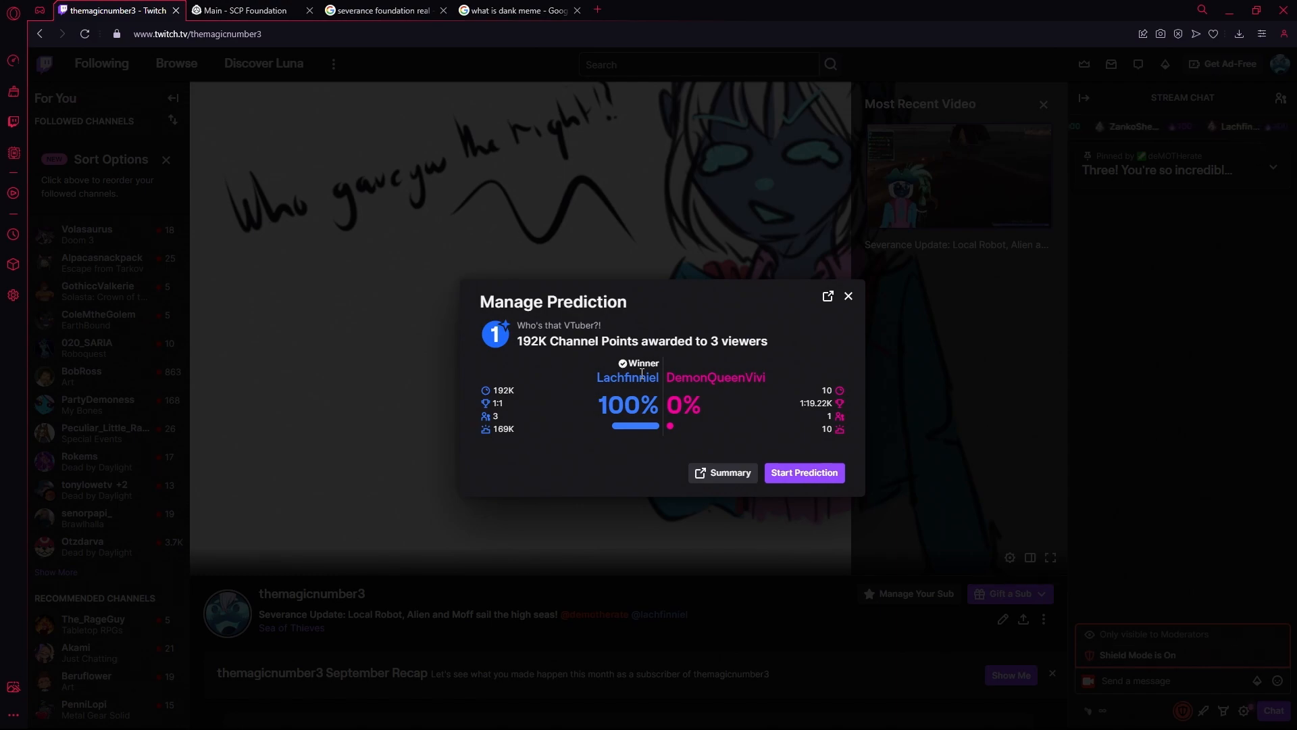
pyautogui.click(850, 299)
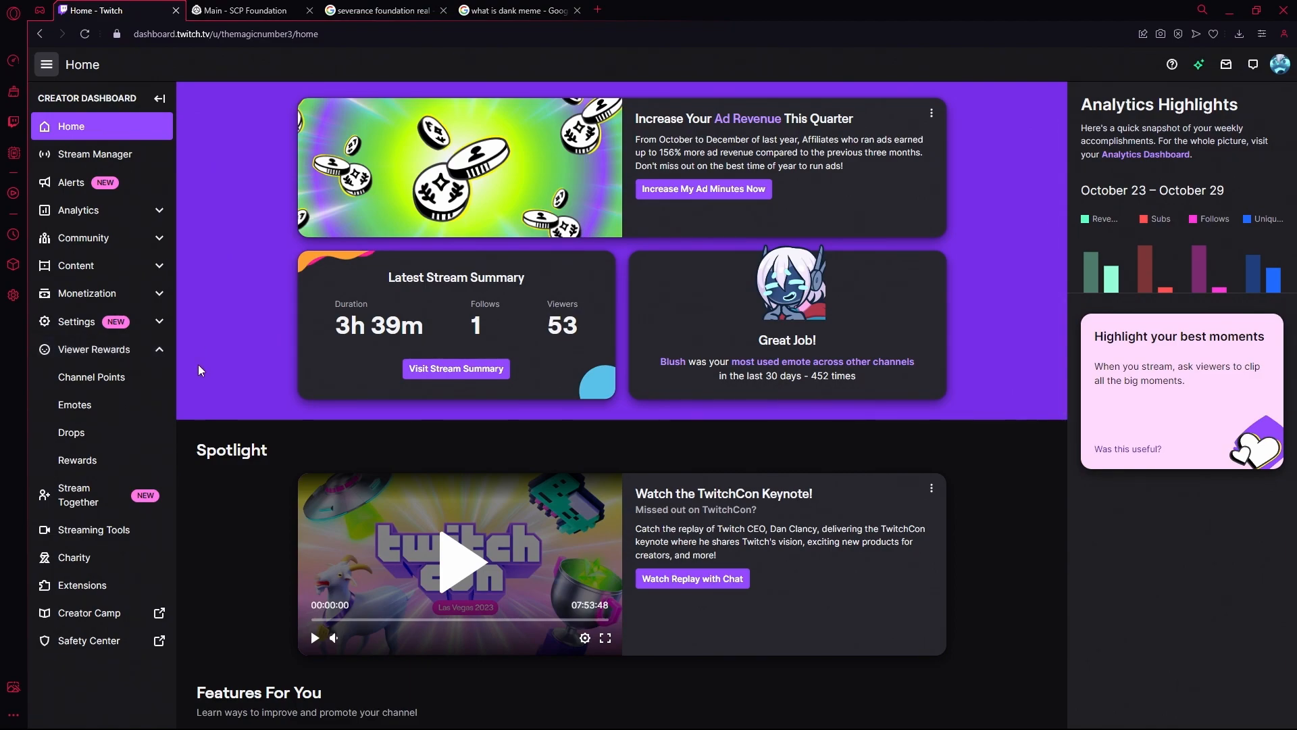
pyautogui.click(111, 385)
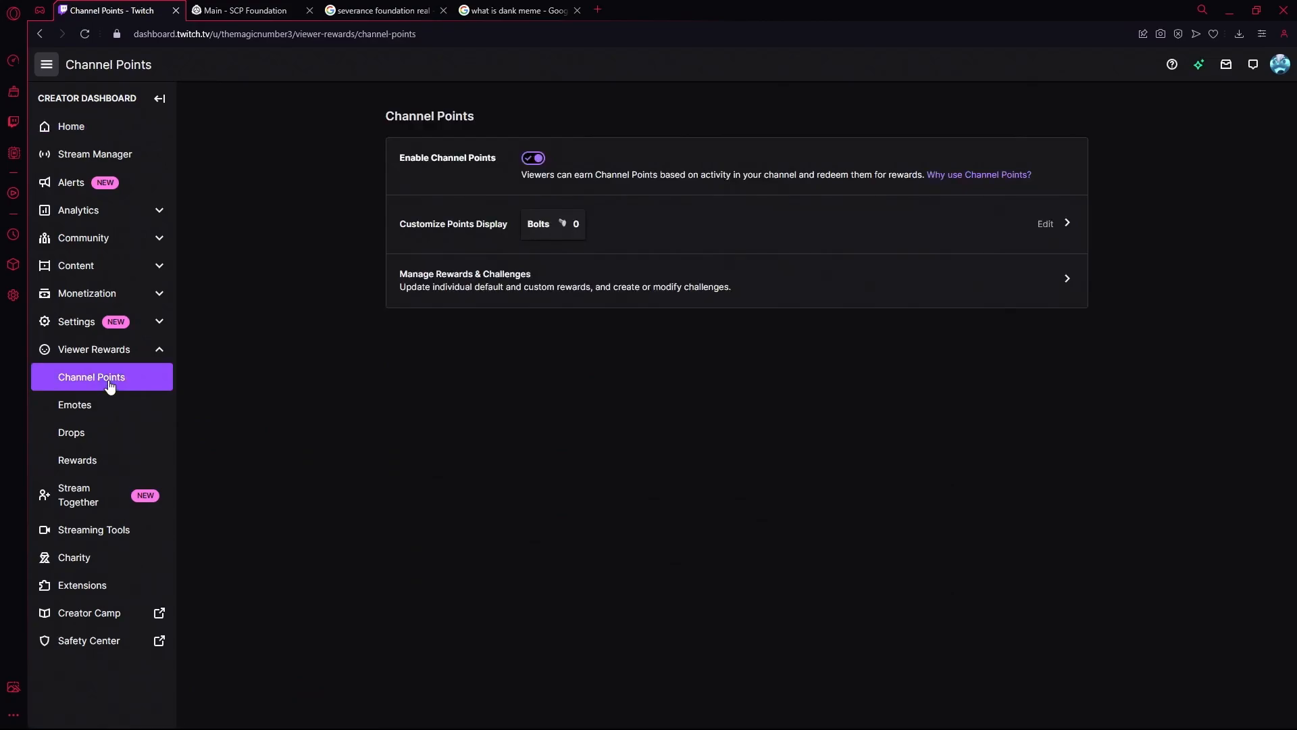
pyautogui.click(450, 291)
pyautogui.scroll(-3, 424, 432)
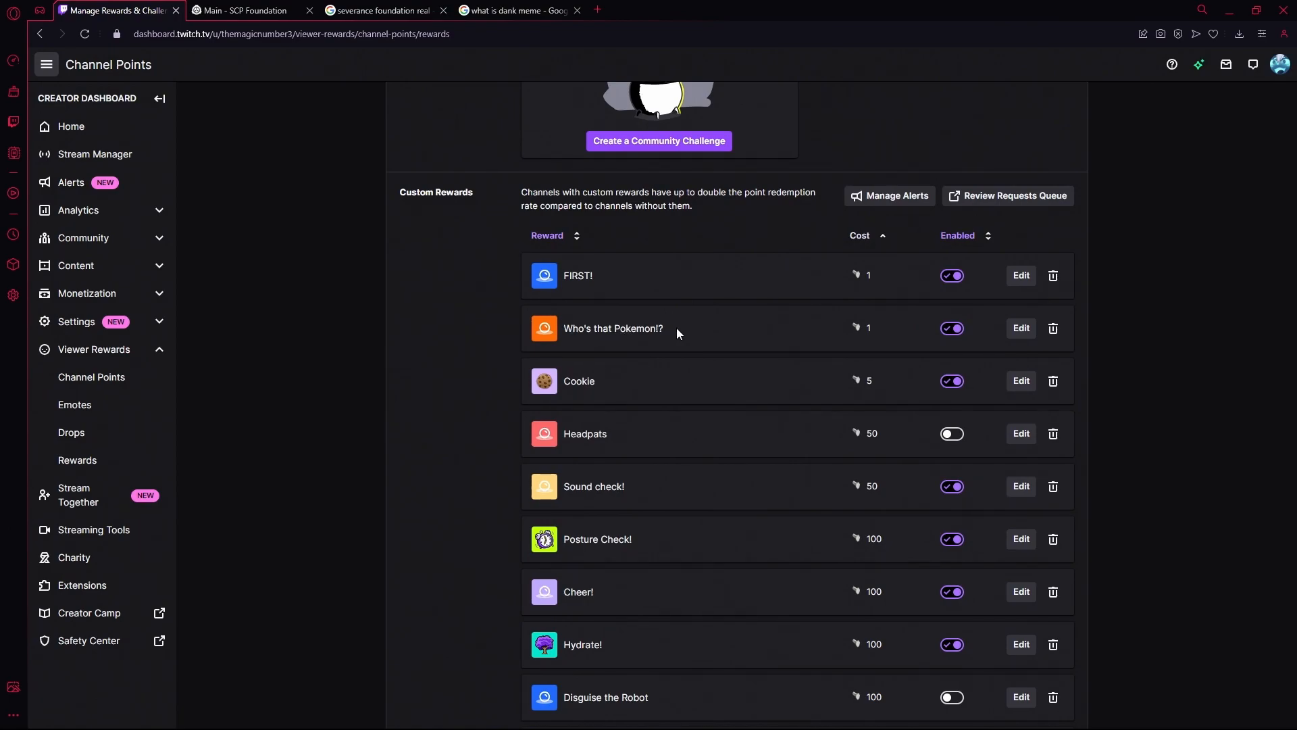
pyautogui.click(1021, 328)
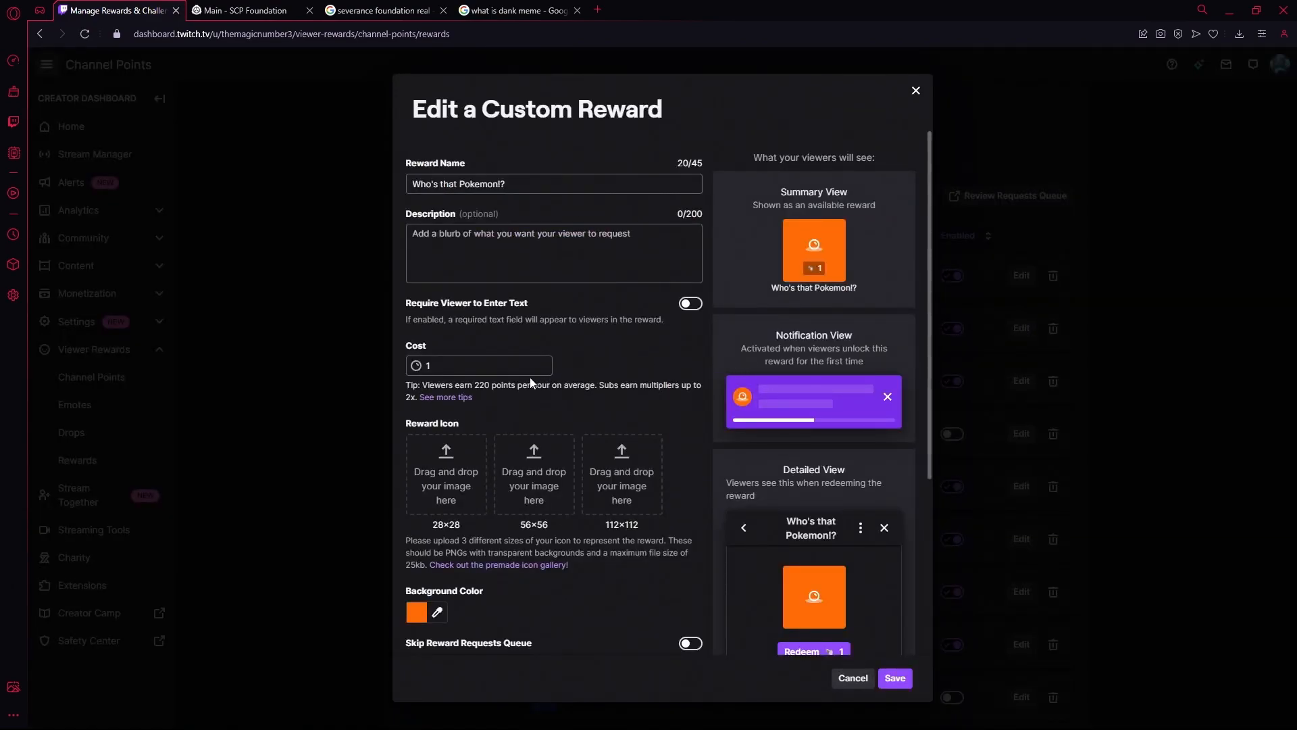
pyautogui.doubleClick(416, 366)
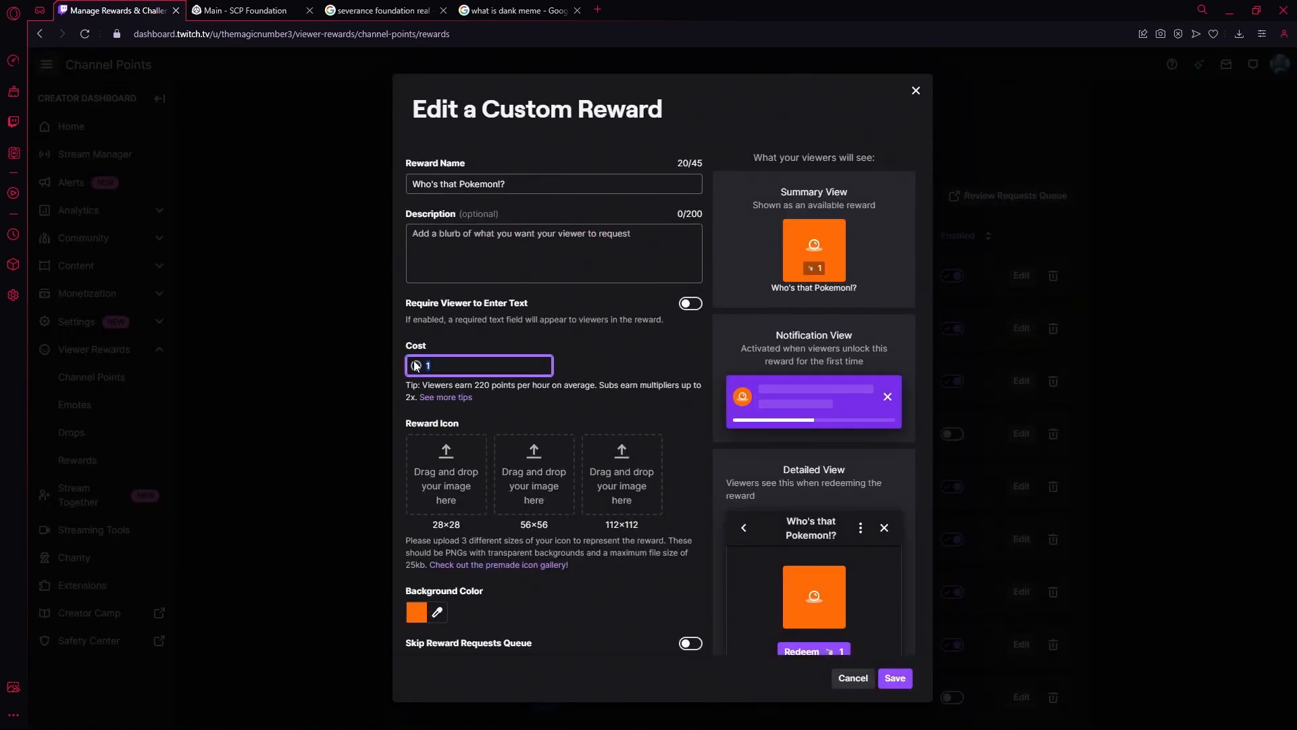
pyautogui.write('1000')
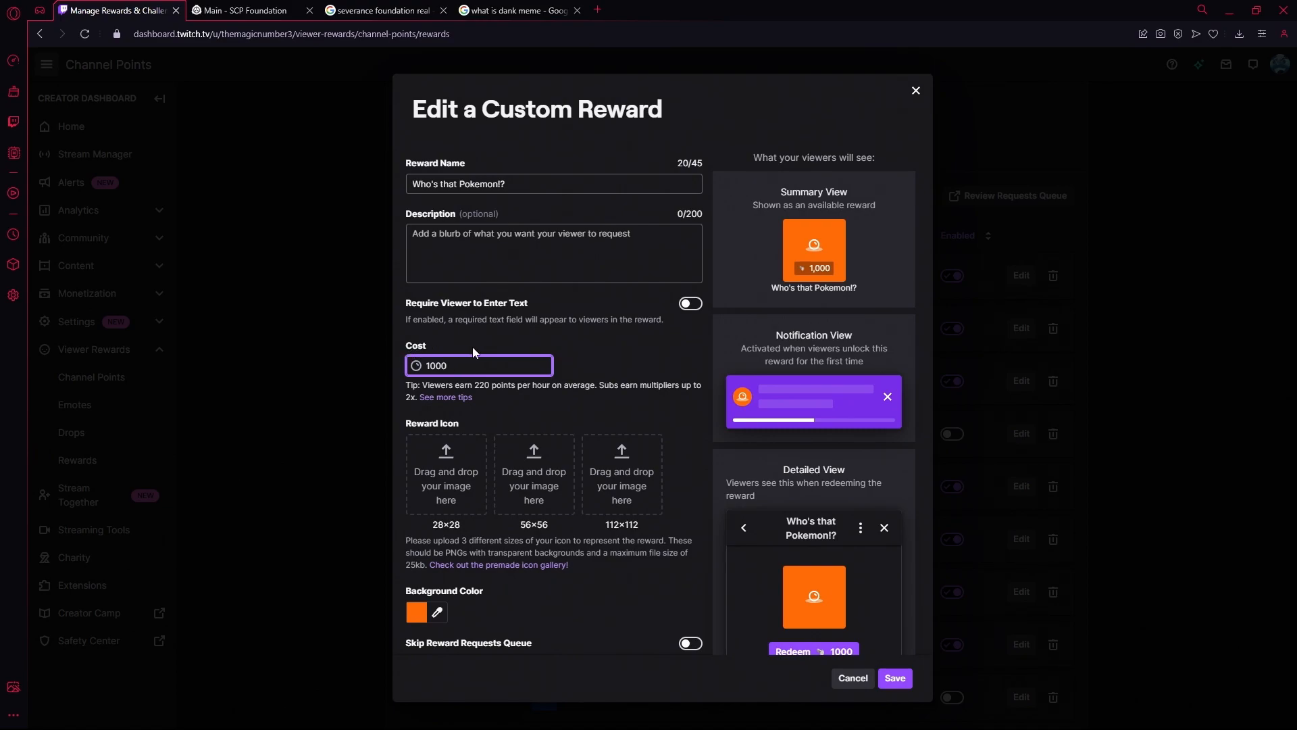
# Enable the reward's cooldown and limits, set the redemption cooldown time to 20 minutes, and save the reward
pyautogui.scroll(-3, 573, 513)
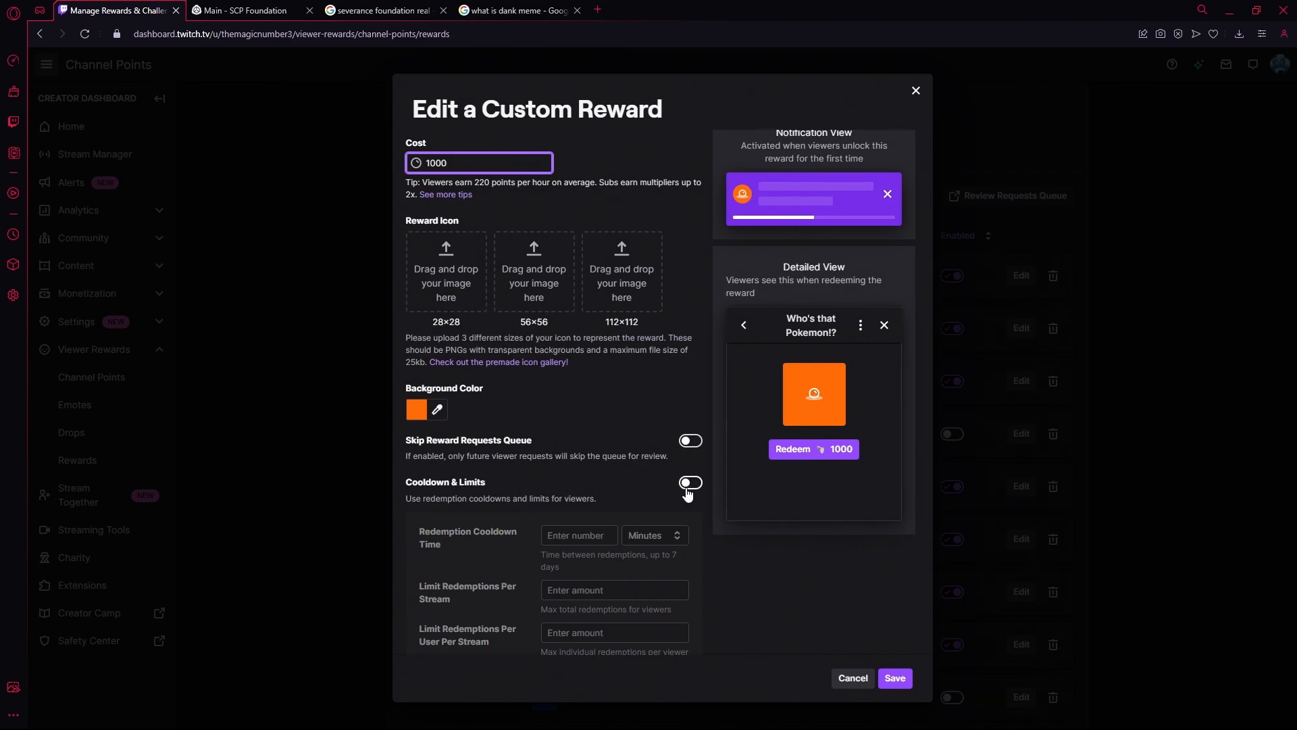
pyautogui.click(687, 487)
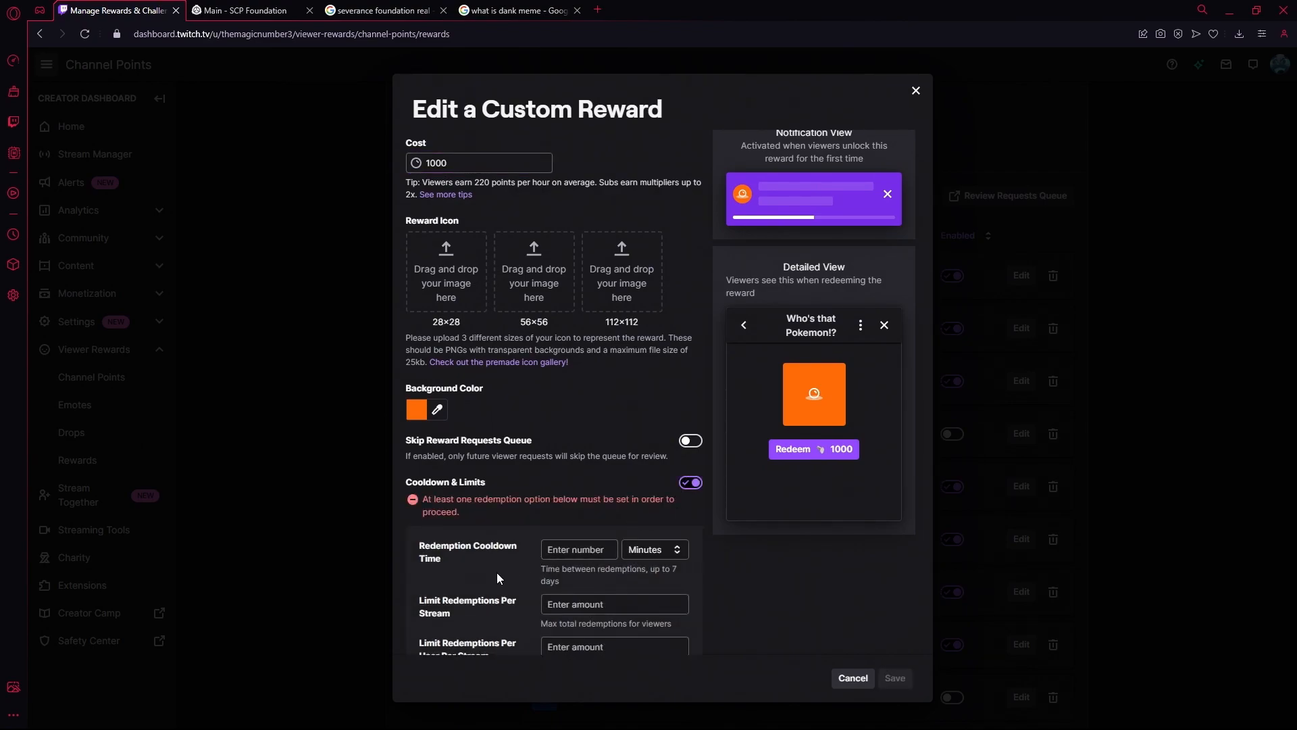
pyautogui.scroll(-1, 496, 573)
pyautogui.click(601, 484)
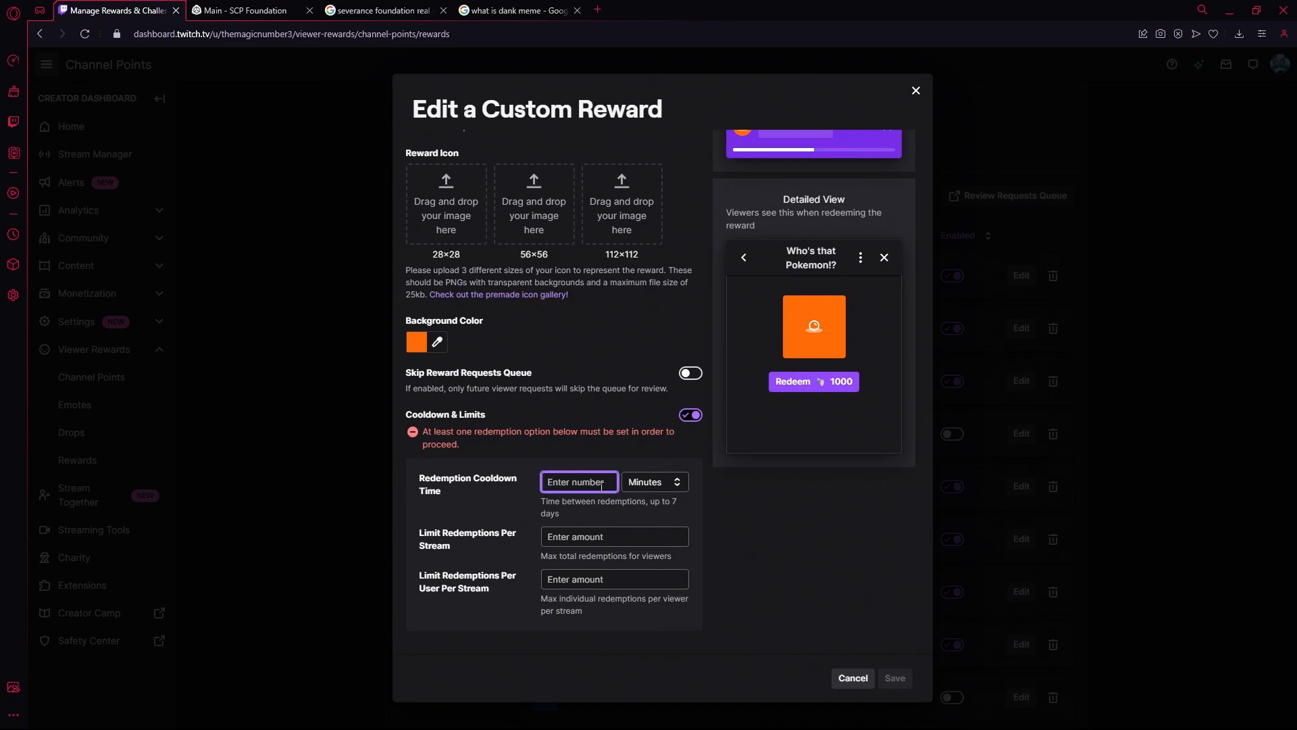
pyautogui.write('10')
pyautogui.press('BackSpace')
pyautogui.press('BackSpace')
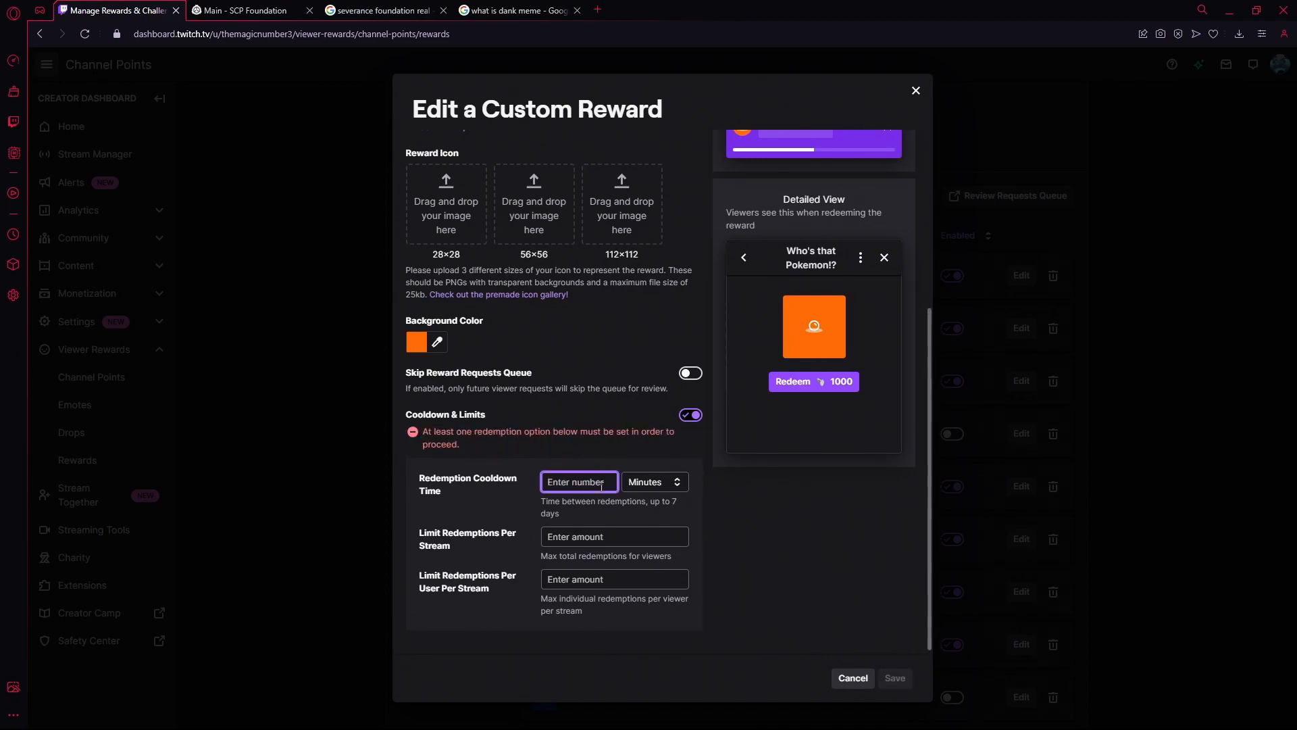
pyautogui.write('20')
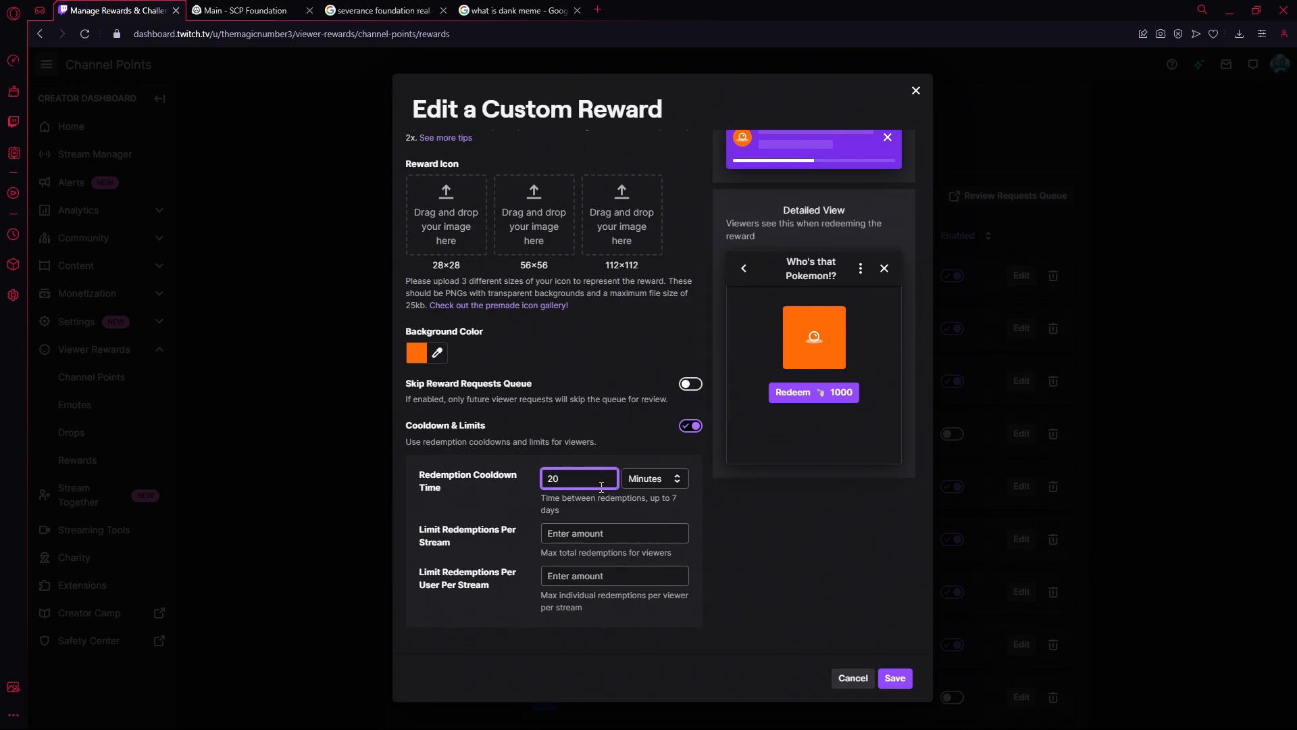
pyautogui.click(897, 679)
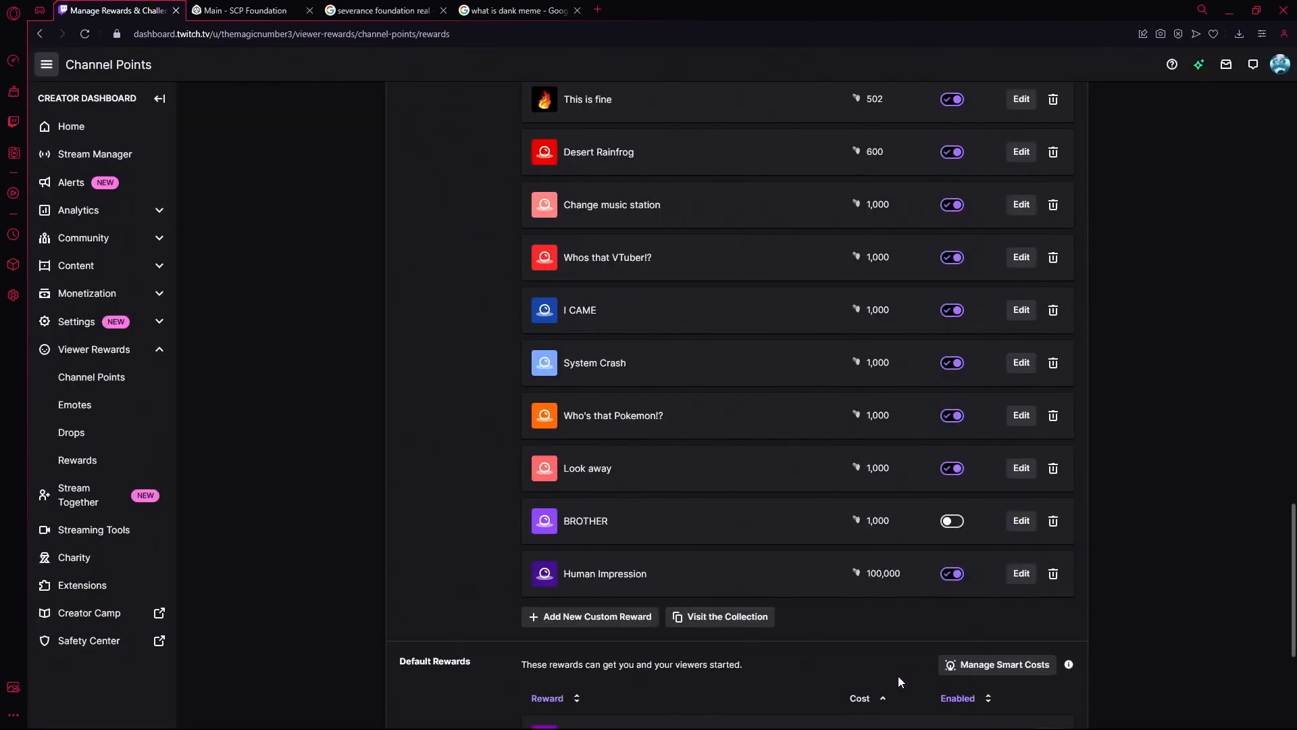